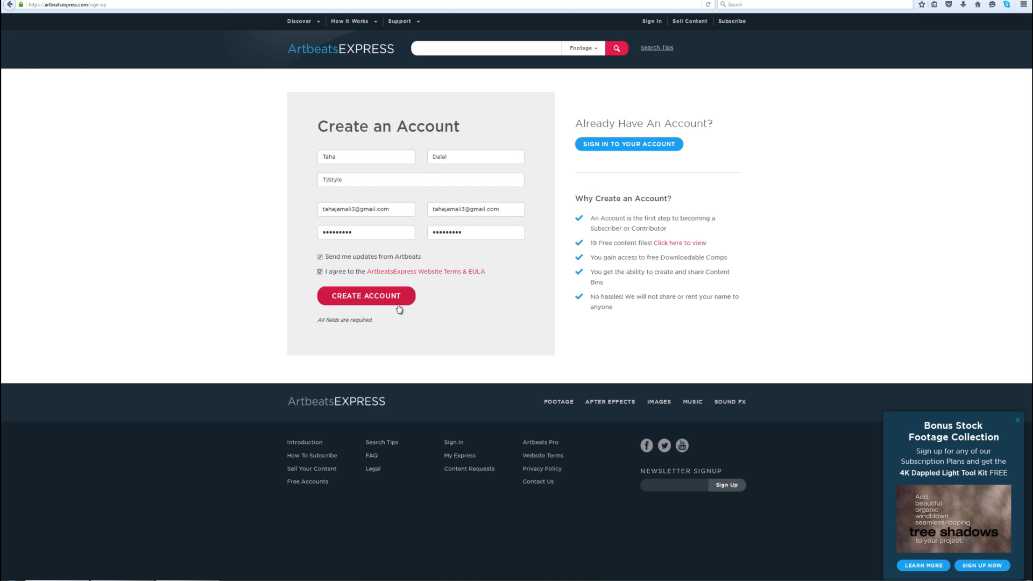
- Submit the account creation form and browse the free content downloads on the Artbeats Express site
{"action": "left_click", "coordinate": [399, 309]}
{"action": "scroll", "coordinate": [998, 198], "scroll_direction": "down", "scroll_amount": 15}
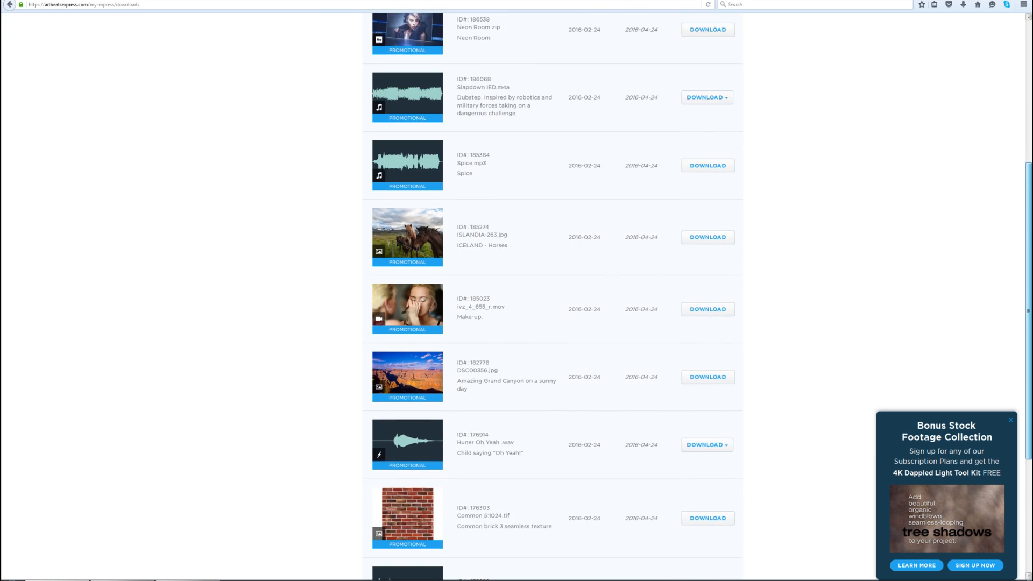
{"action": "scroll", "coordinate": [517, 296], "scroll_direction": "up", "scroll_amount": 15}
{"action": "scroll", "coordinate": [516, 296], "scroll_direction": "down", "scroll_amount": 8}
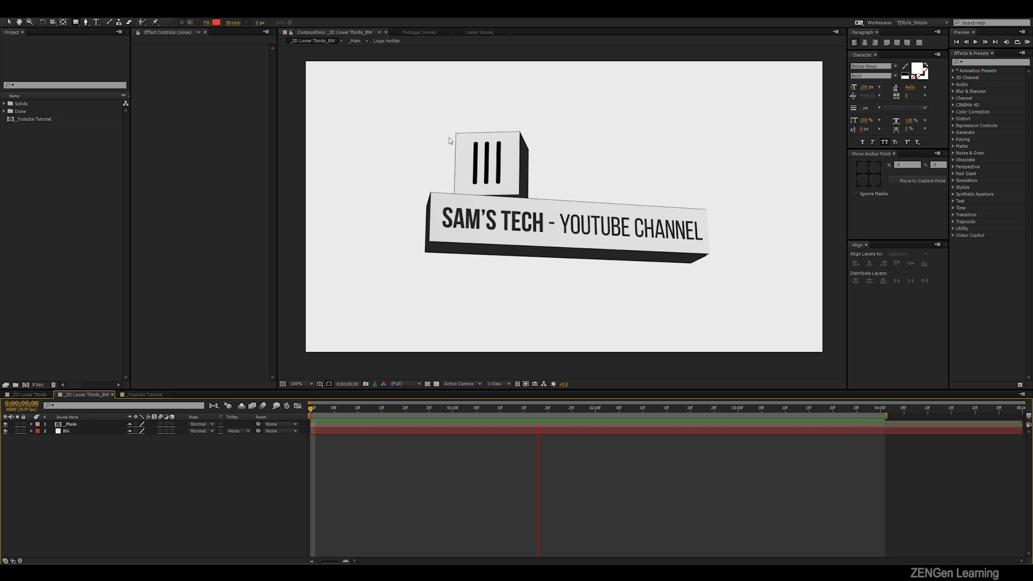
- Switch to After Effects, view the _3D Lower Thirds example composition and open the _Youtube Tutorial composition
{"action": "left_click", "coordinate": [31, 395]}
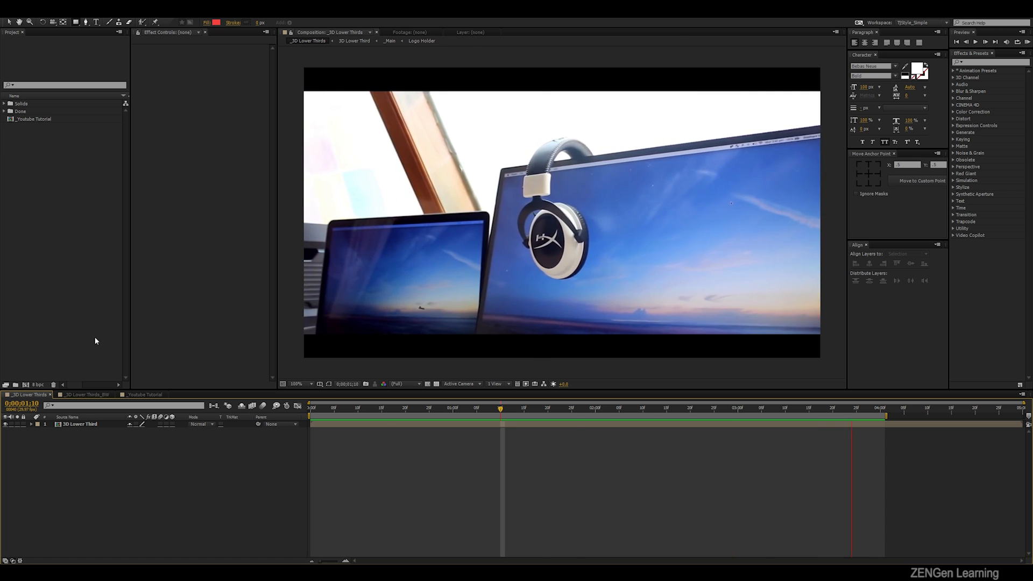
{"action": "left_click", "coordinate": [140, 395]}
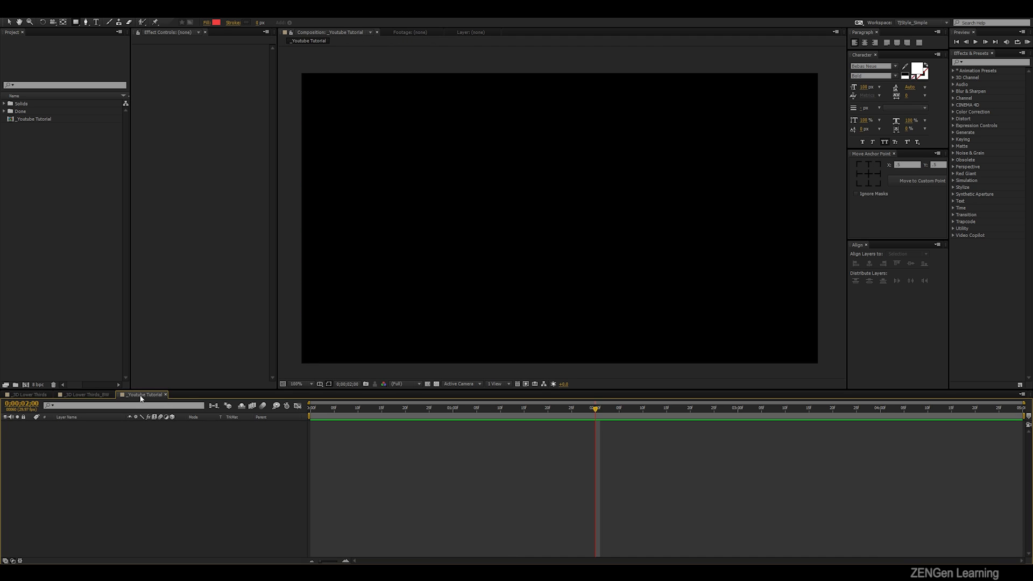
- Create an empty shape layer in the _Youtube Tutorial composition and name it 01_Back
{"action": "right_click", "coordinate": [137, 456]}
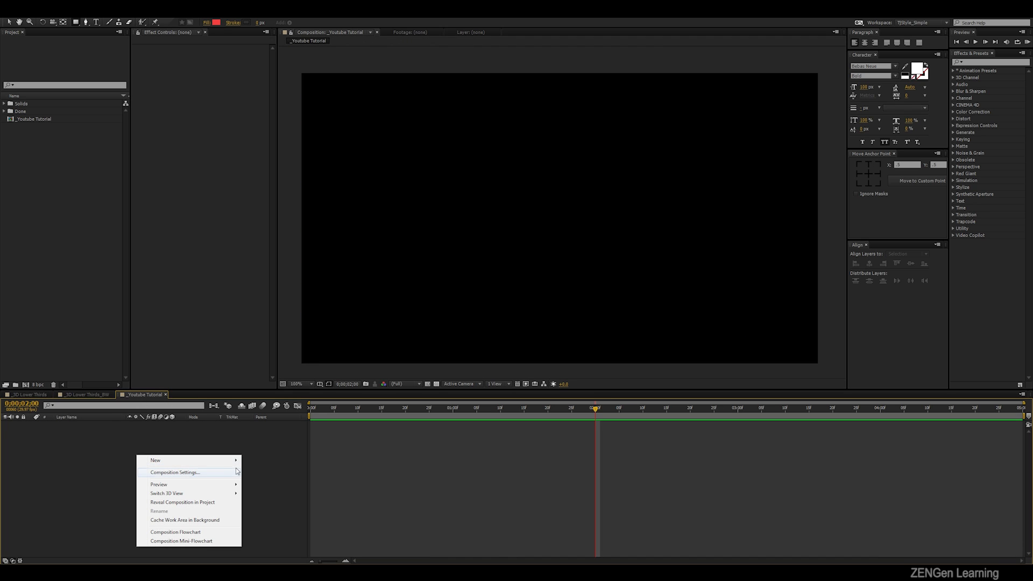
{"action": "mouse_move", "coordinate": [235, 464]}
{"action": "left_click", "coordinate": [273, 517]}
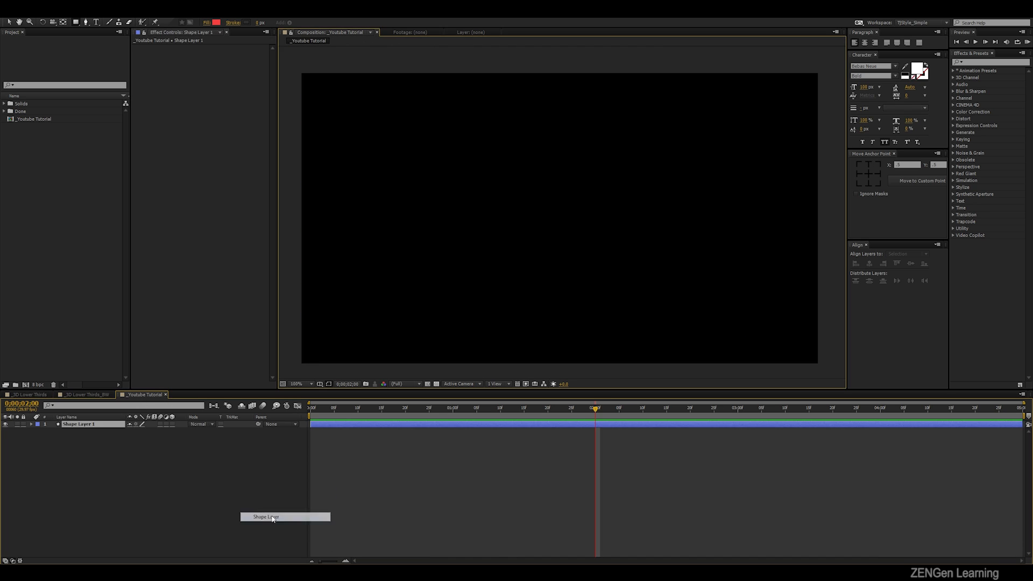
{"action": "right_click", "coordinate": [77, 428]}
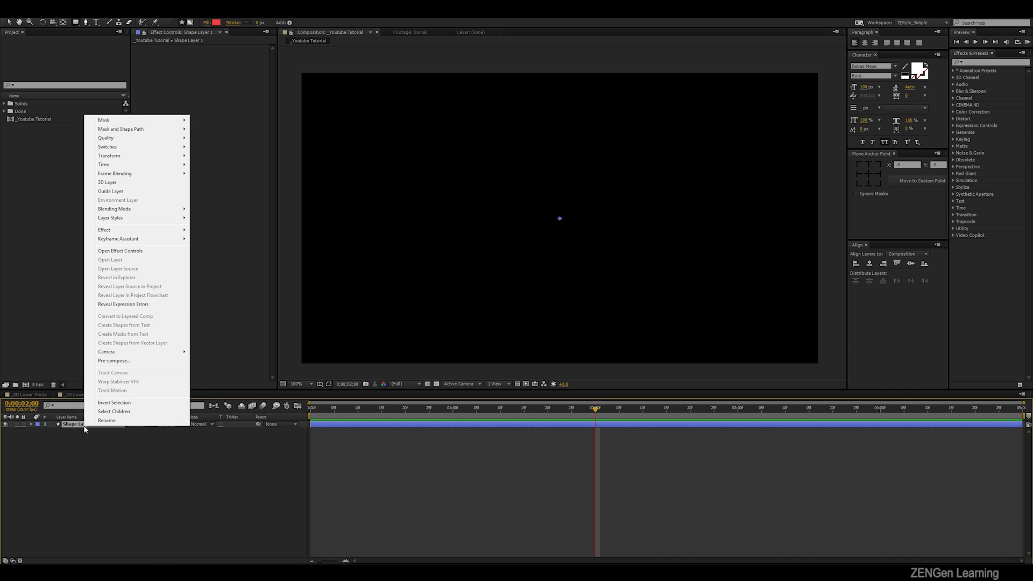
{"action": "left_click", "coordinate": [107, 420]}
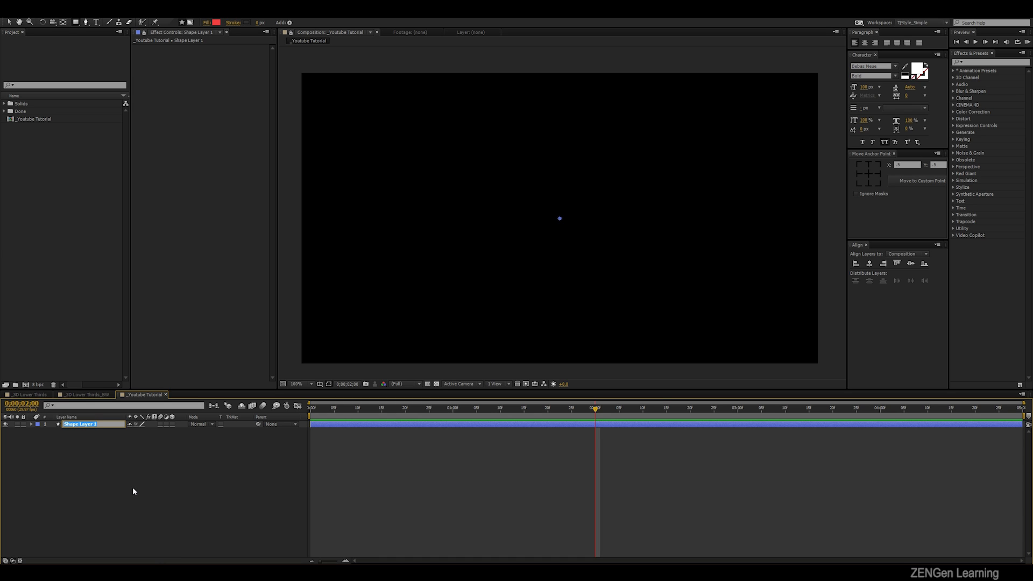
{"action": "type", "text": "01_Back"}
{"action": "key", "text": "Return"}
- Add a rectangle path and a fill to the contents of the 01_Back shape layer
{"action": "left_click", "coordinate": [32, 425]}
{"action": "left_click", "coordinate": [183, 431]}
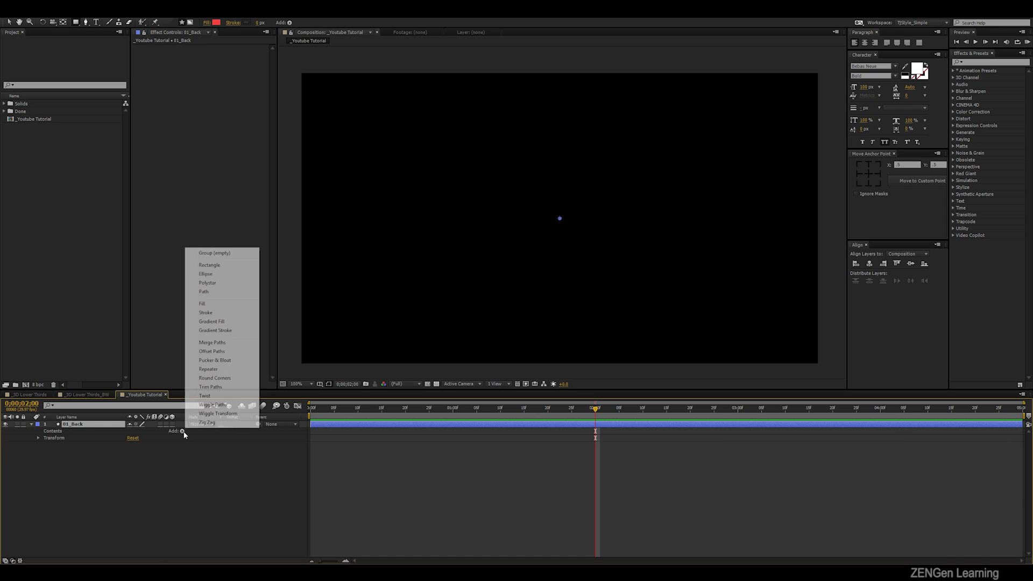
{"action": "left_click", "coordinate": [218, 266]}
{"action": "left_click", "coordinate": [183, 431]}
{"action": "left_click", "coordinate": [201, 306]}
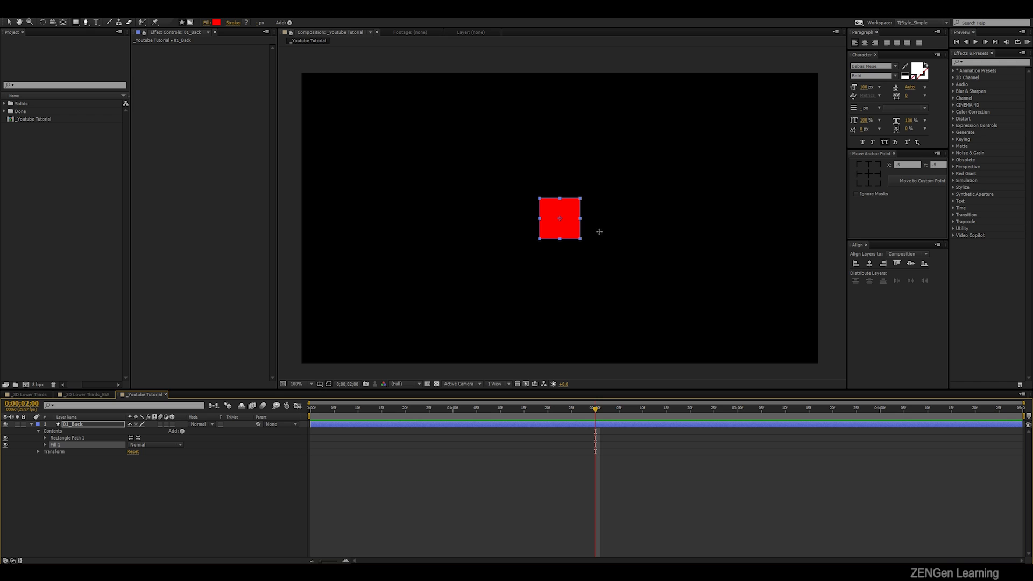
- Unlink the proportions of the rectangle path's size and set its width to 600
{"action": "key", "text": "v"}
{"action": "left_click", "coordinate": [58, 437]}
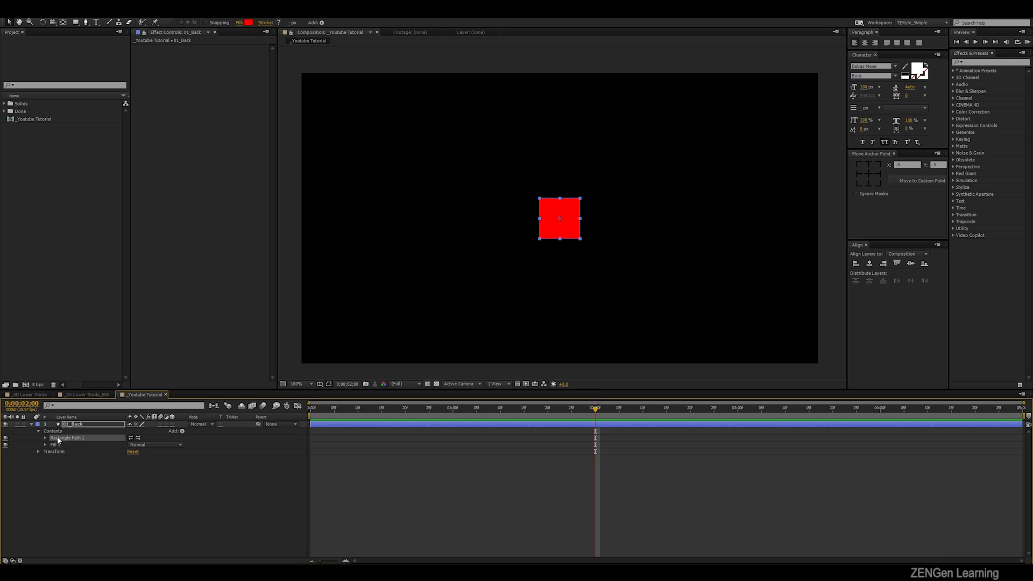
{"action": "left_click", "coordinate": [45, 438]}
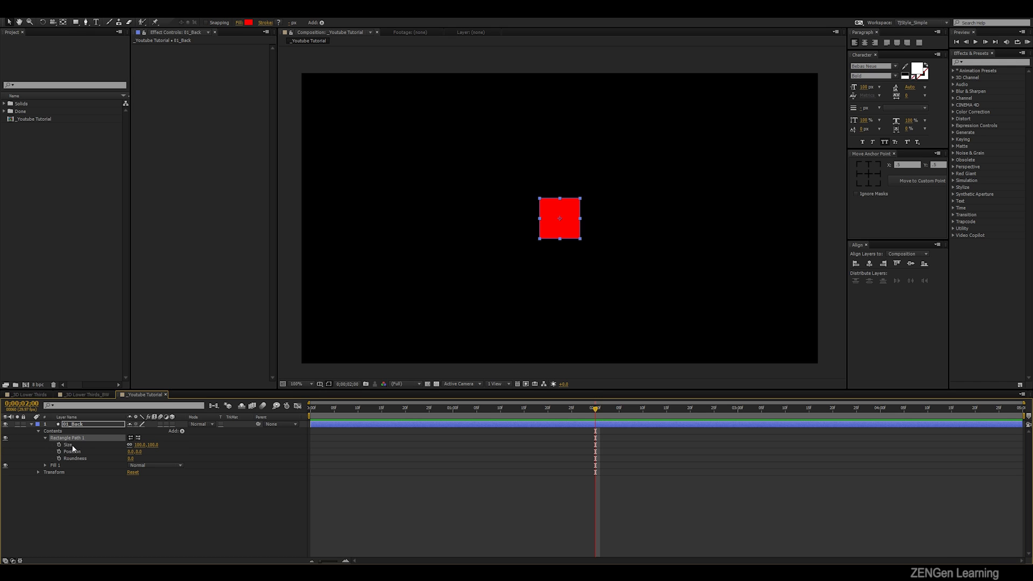
{"action": "left_click", "coordinate": [124, 444]}
{"action": "left_click", "coordinate": [139, 445]}
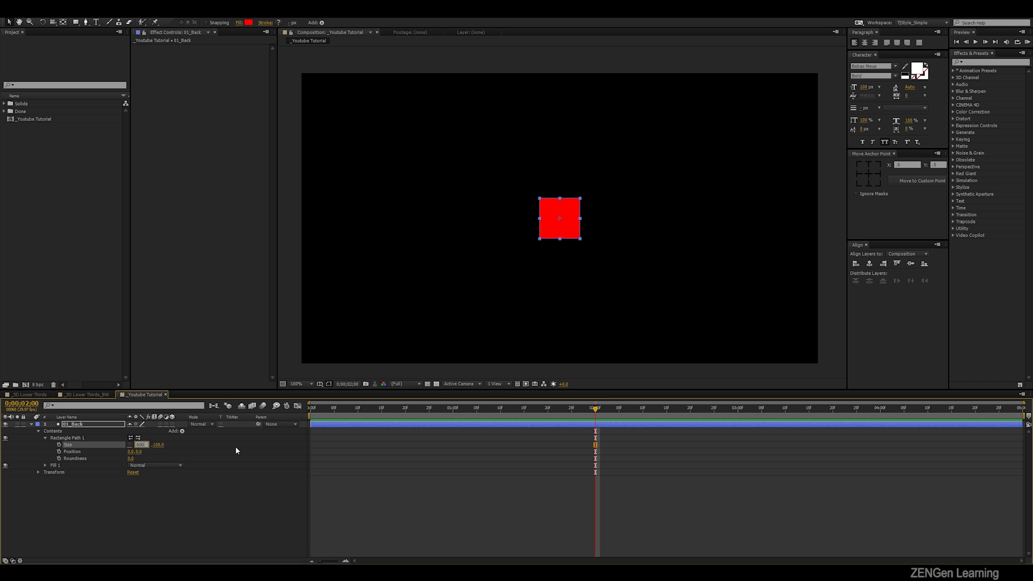
{"action": "key", "text": "Return"}
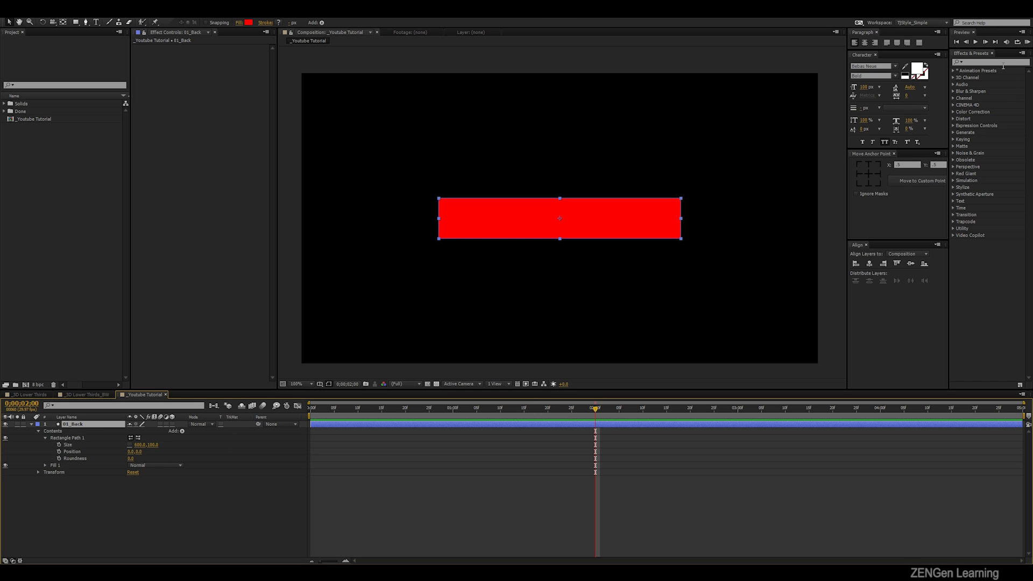
- Apply the Fill effect to the 01_Back layer and set its color to orange
{"action": "left_click", "coordinate": [996, 63]}
{"action": "type", "text": "fill"}
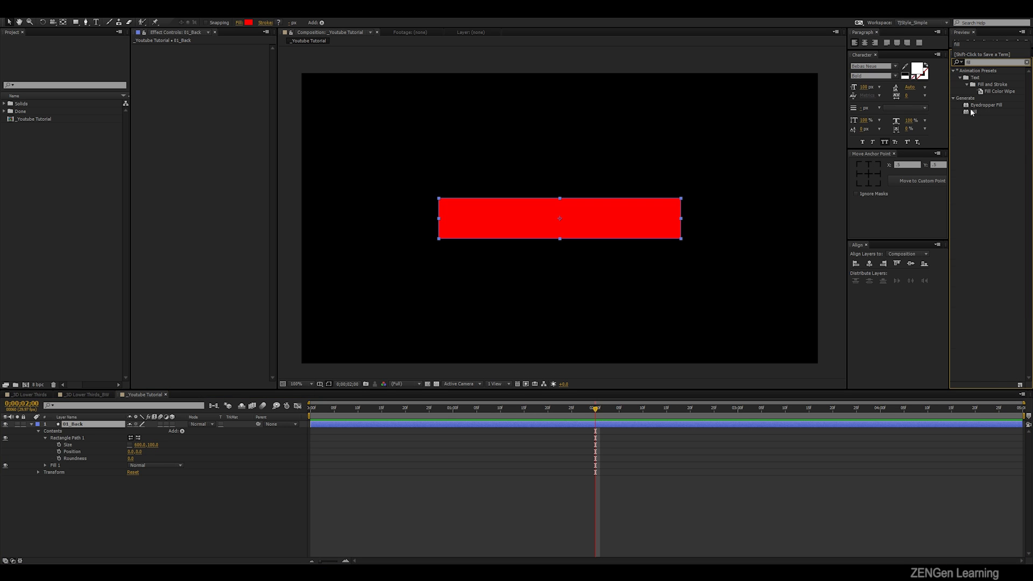
{"action": "left_click_drag", "start_coordinate": [973, 112], "coordinate": [114, 429]}
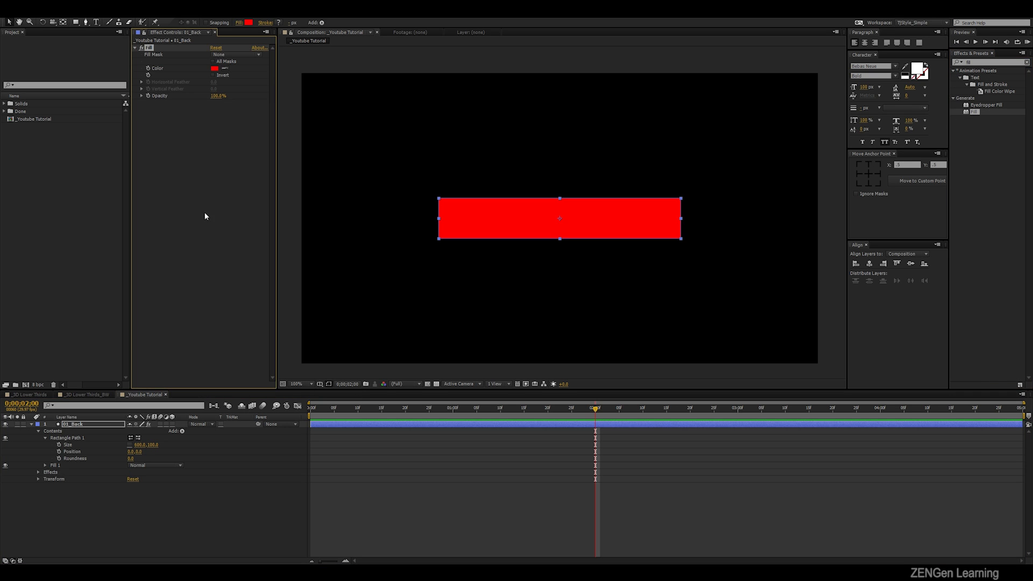
{"action": "left_click", "coordinate": [216, 68]}
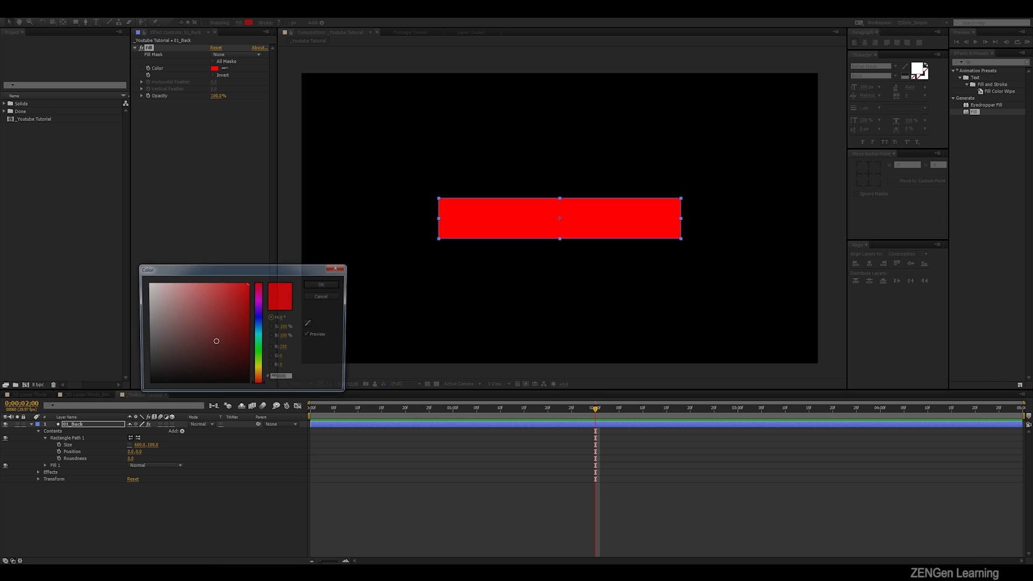
{"action": "mouse_move", "coordinate": [150, 312]}
{"action": "left_mouse_down"}
{"action": "mouse_move", "coordinate": [99, 291]}
{"action": "mouse_move", "coordinate": [285, 315]}
{"action": "mouse_move", "coordinate": [210, 296]}
{"action": "mouse_move", "coordinate": [233, 275]}
{"action": "left_mouse_up"}
{"action": "left_click", "coordinate": [259, 377]}
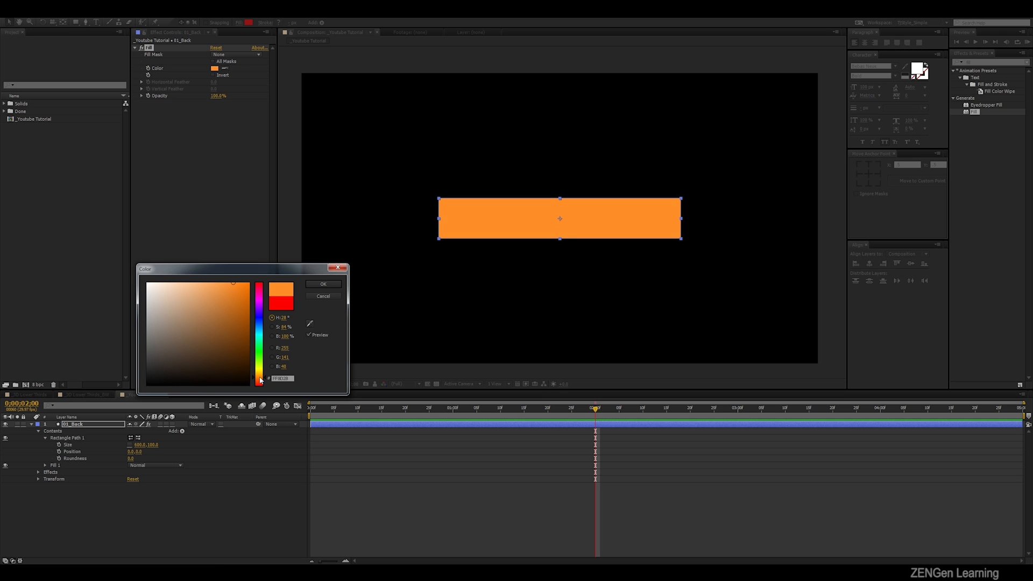
{"action": "left_click", "coordinate": [323, 284]}
- Duplicate the 01_Back layer and name the copy 02_Front
{"action": "left_click", "coordinate": [32, 424]}
{"action": "left_click", "coordinate": [117, 424]}
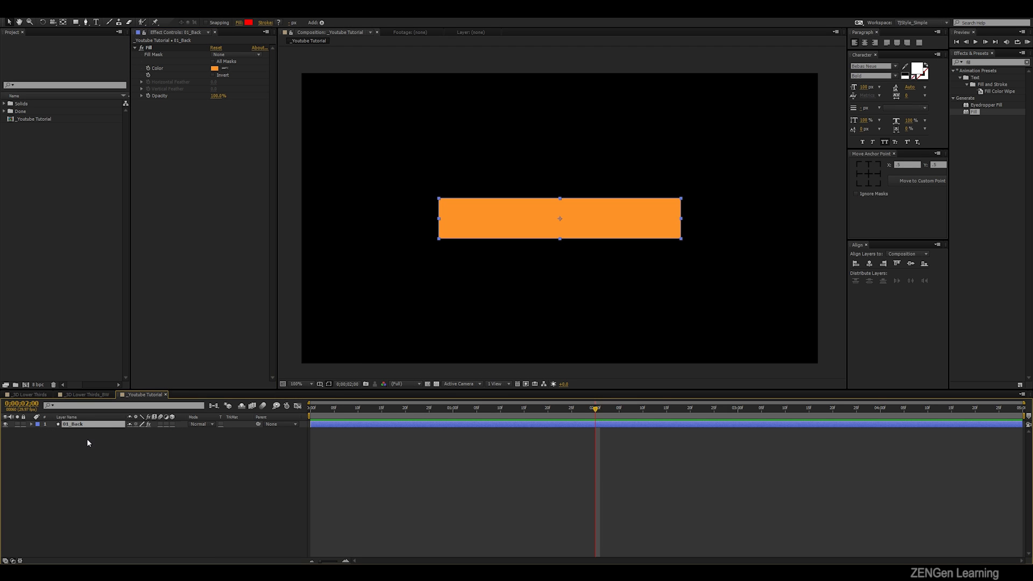
{"action": "key", "text": "ctrl+d"}
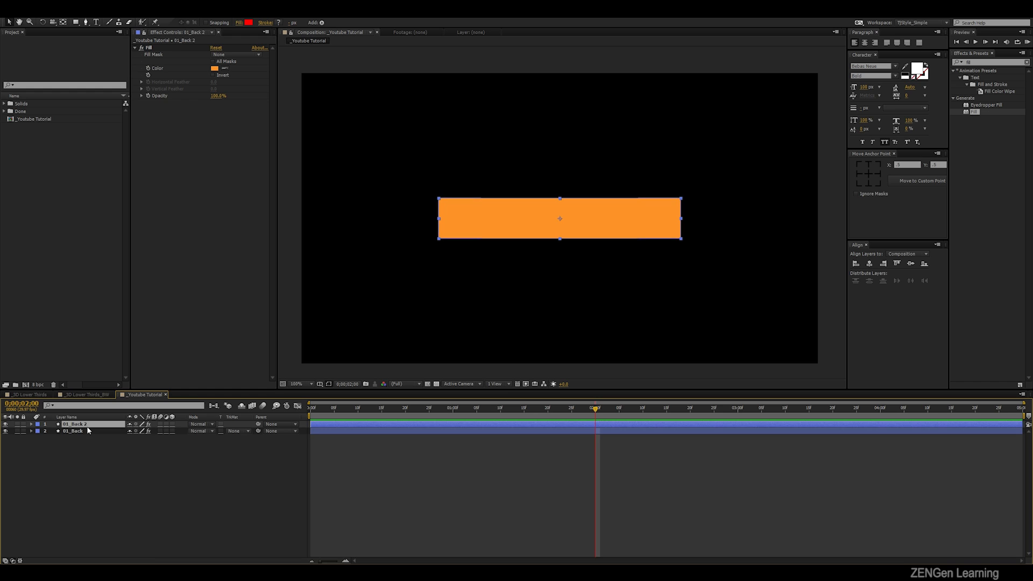
{"action": "key", "text": "Return"}
{"action": "type", "text": "02_Front"}
{"action": "key", "text": "Return"}
- Make two more duplicates of the rectangle layer and name them 03_Top and 04_Bottom
{"action": "key", "text": "ctrl+d"}
{"action": "key", "text": "Return"}
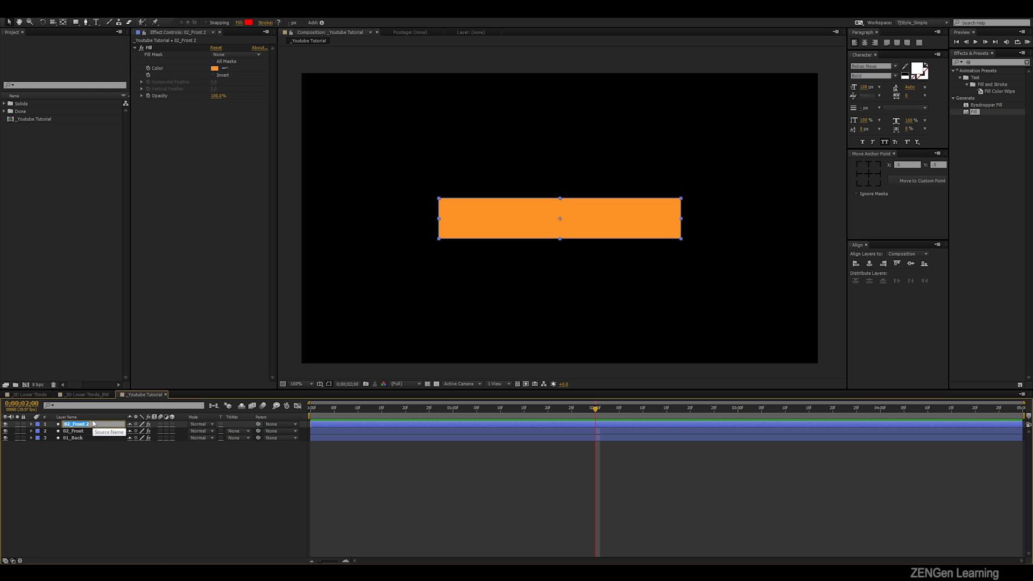
{"action": "type", "text": "0"}
{"action": "key", "text": "Return"}
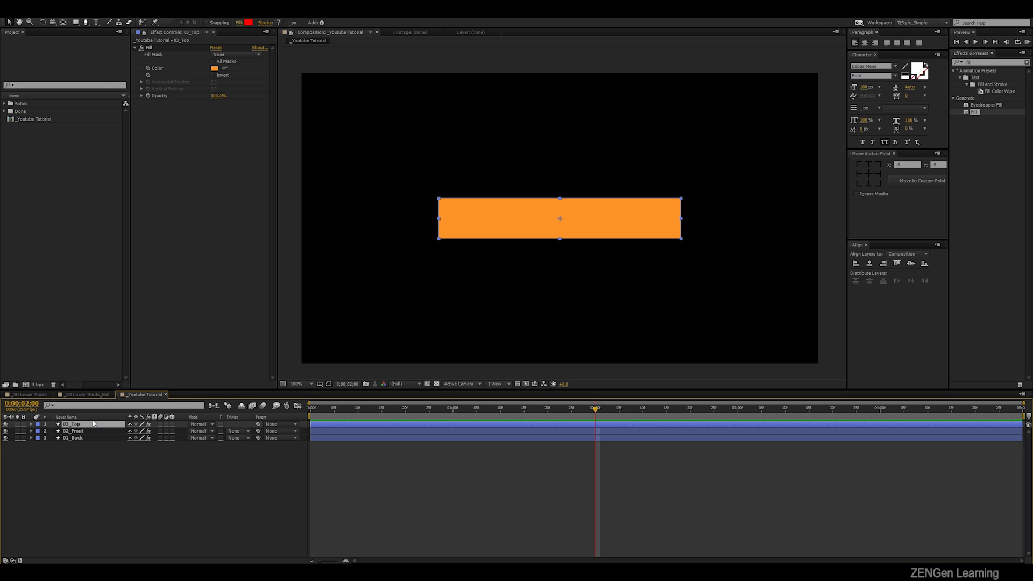
{"action": "key", "text": "ctrl+d"}
{"action": "key", "text": "Return"}
{"action": "type", "text": "04_Bottom"}
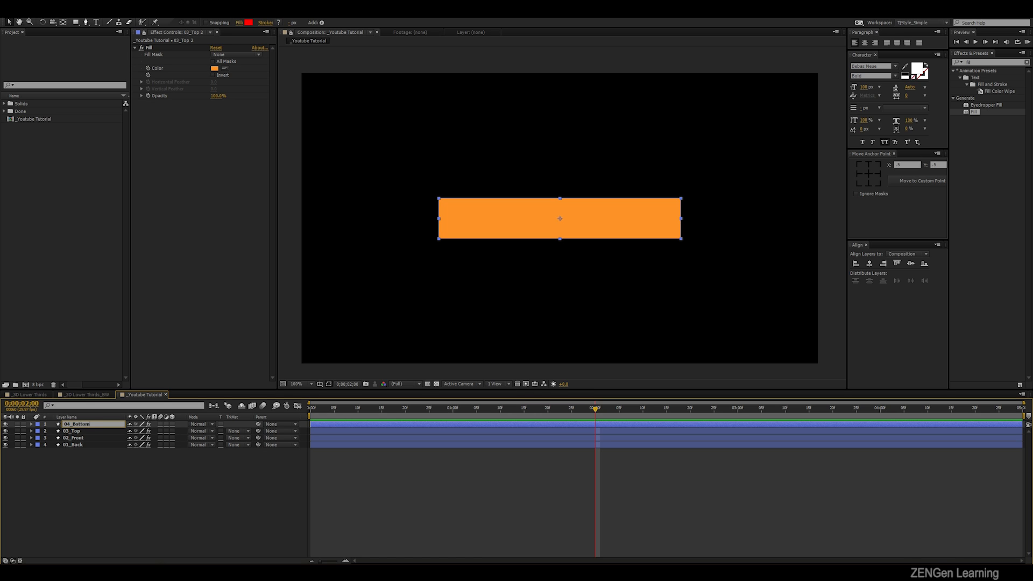
{"action": "key", "text": "Return"}
- Turn all four rectangle layers into 3D layers
{"action": "left_click_drag", "start_coordinate": [75, 466], "coordinate": [98, 408]}
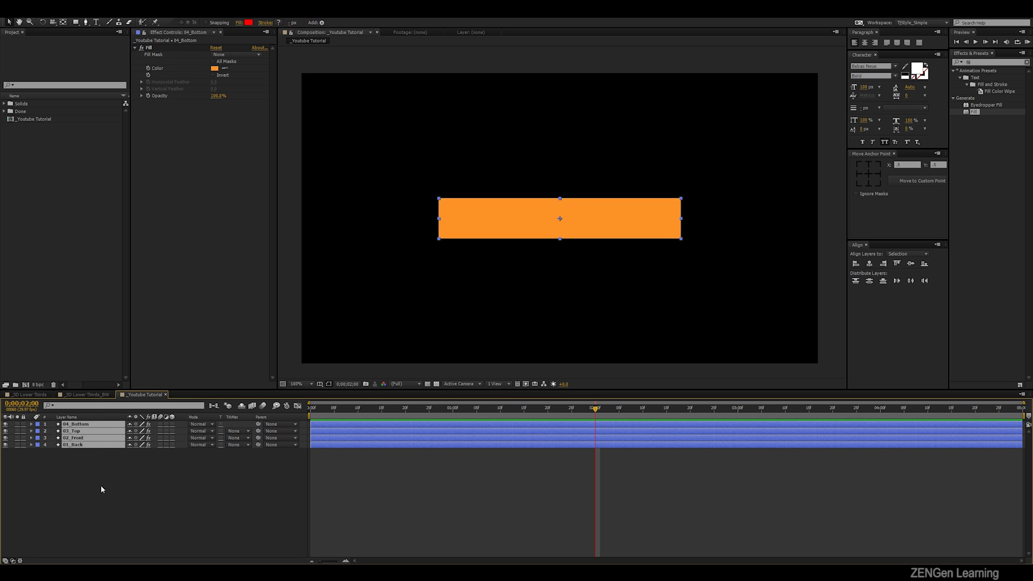
{"action": "left_click", "coordinate": [173, 424]}
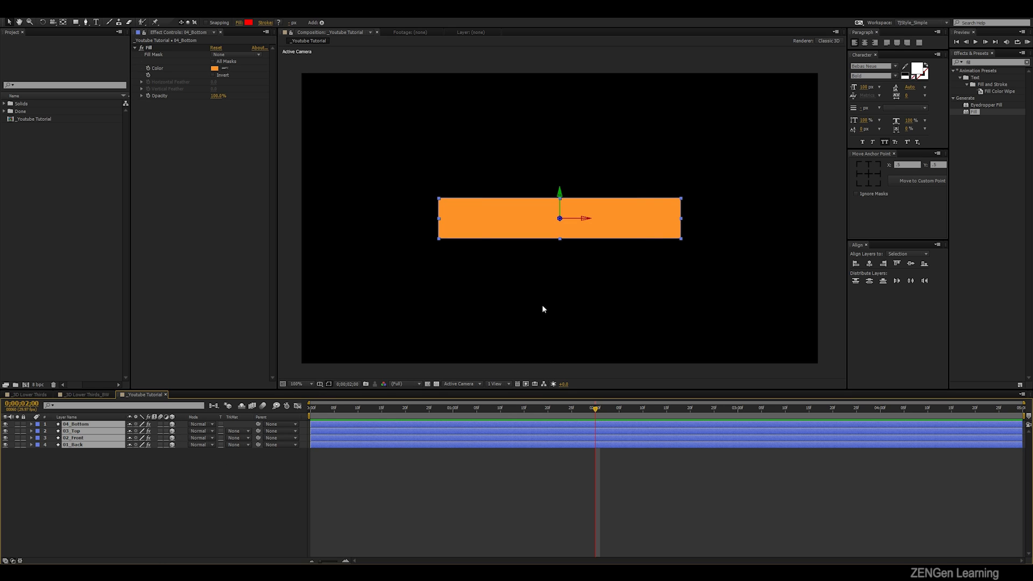
- Change the composition viewer's layout to 2 Views - Horizontal
{"action": "left_click", "coordinate": [487, 383]}
{"action": "left_click", "coordinate": [510, 456]}
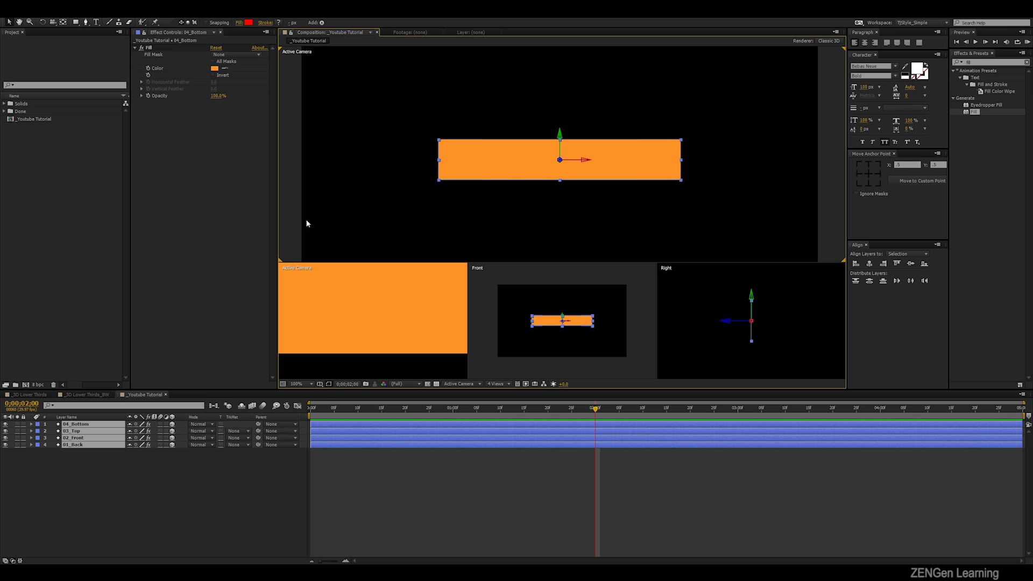
{"action": "left_click", "coordinate": [498, 384]}
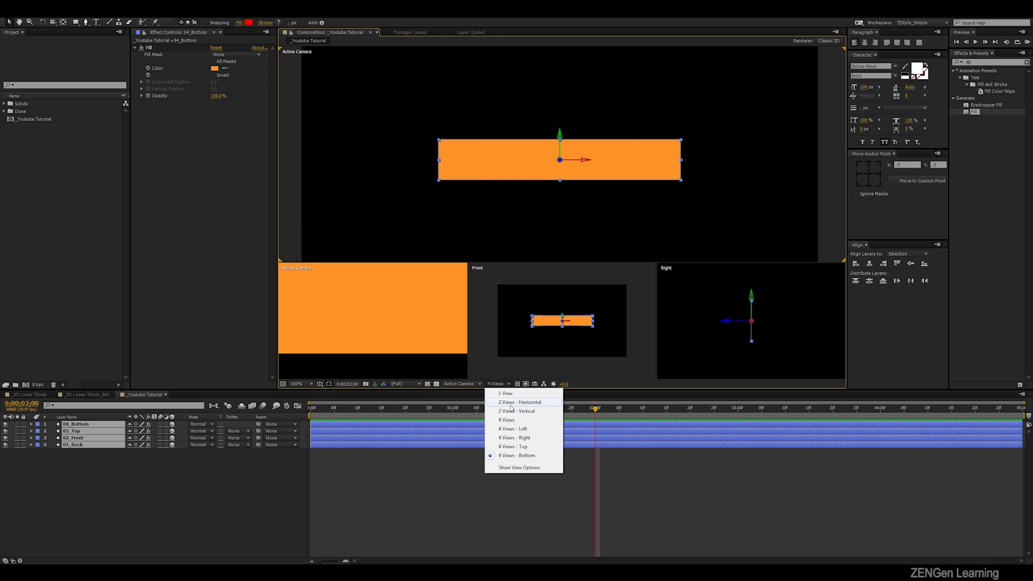
{"action": "left_click", "coordinate": [513, 403]}
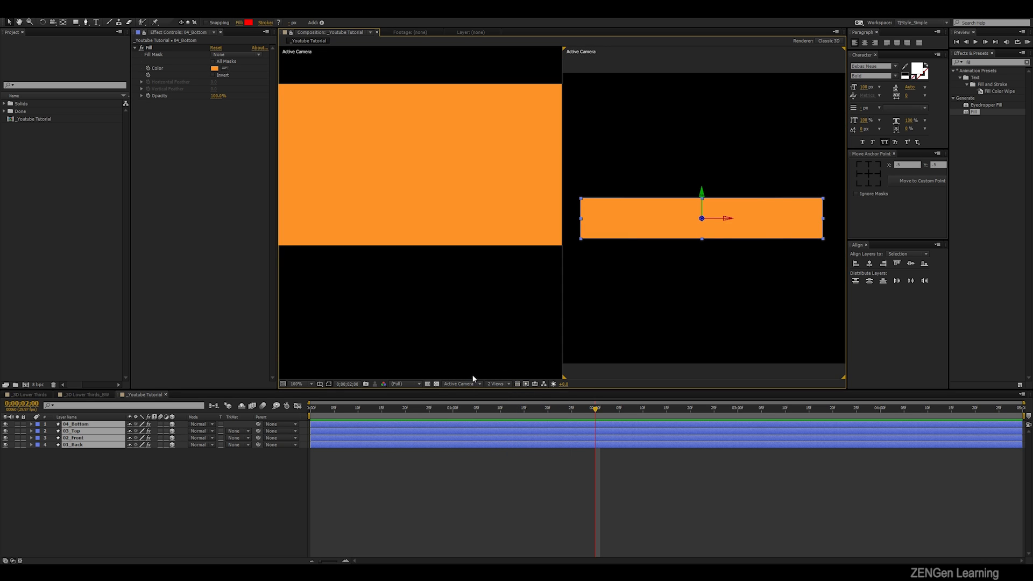
- Center the rectangle in the first view and set the second view to show the Right side
{"action": "left_click", "coordinate": [458, 324]}
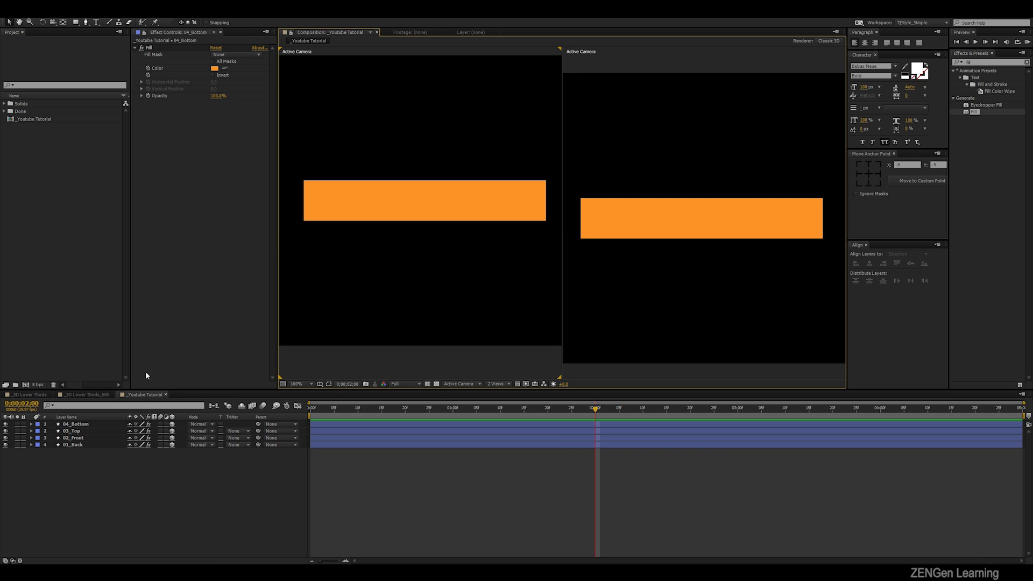
{"action": "left_click_drag", "start_coordinate": [431, 235], "coordinate": [426, 259]}
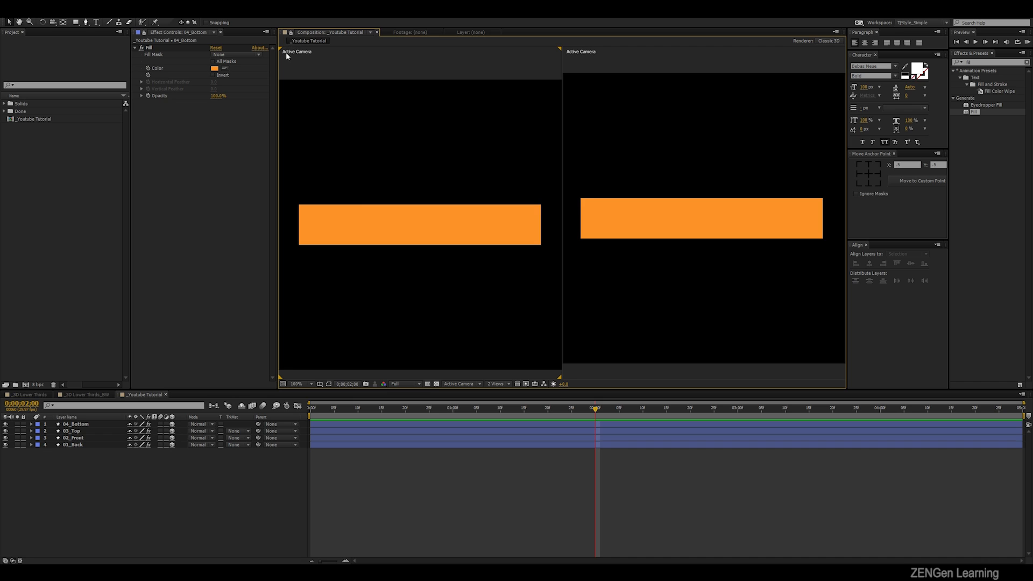
{"action": "left_click", "coordinate": [458, 384]}
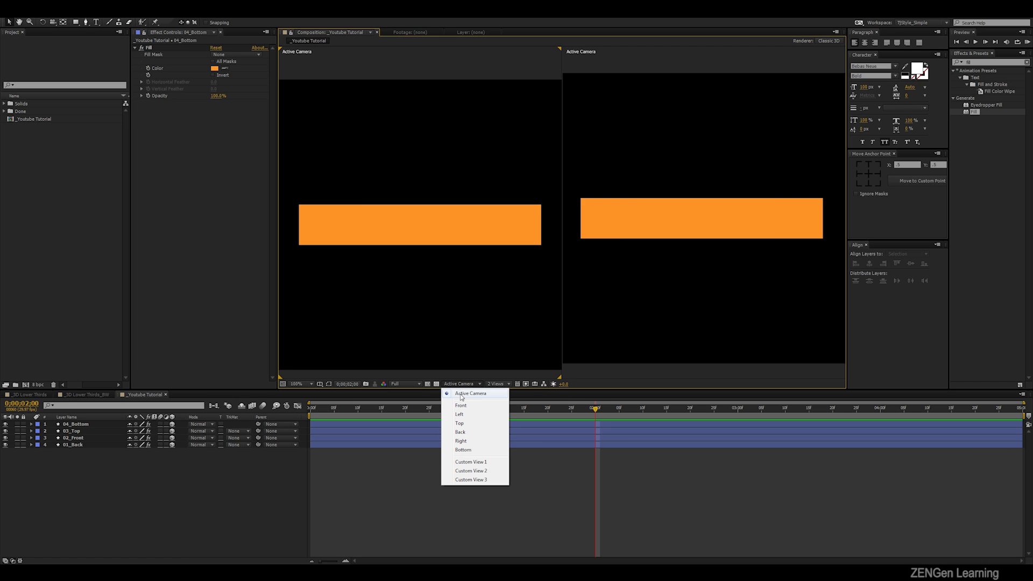
{"action": "left_click", "coordinate": [384, 108]}
{"action": "left_click", "coordinate": [776, 286]}
{"action": "left_click", "coordinate": [464, 441]}
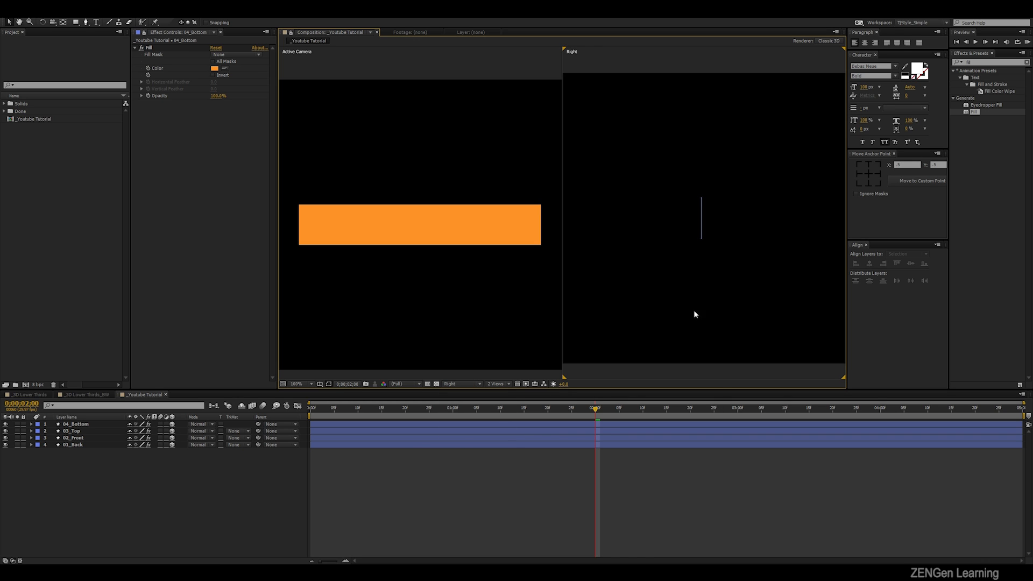
{"action": "left_click_drag", "start_coordinate": [682, 163], "coordinate": [763, 312]}
{"action": "left_click", "coordinate": [664, 168]}
{"action": "left_click_drag", "start_coordinate": [663, 161], "coordinate": [740, 267]}
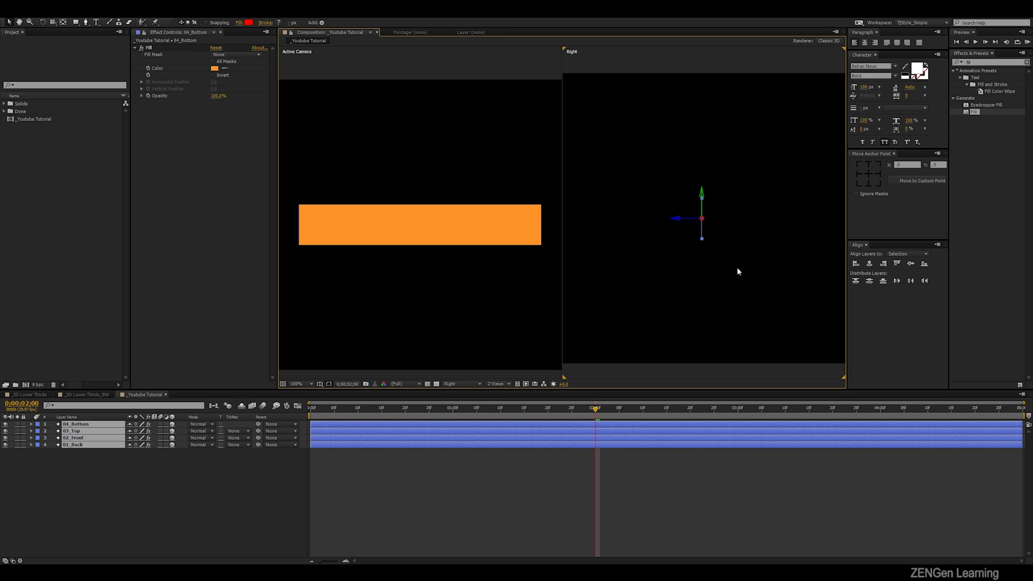
{"action": "left_click", "coordinate": [95, 470]}
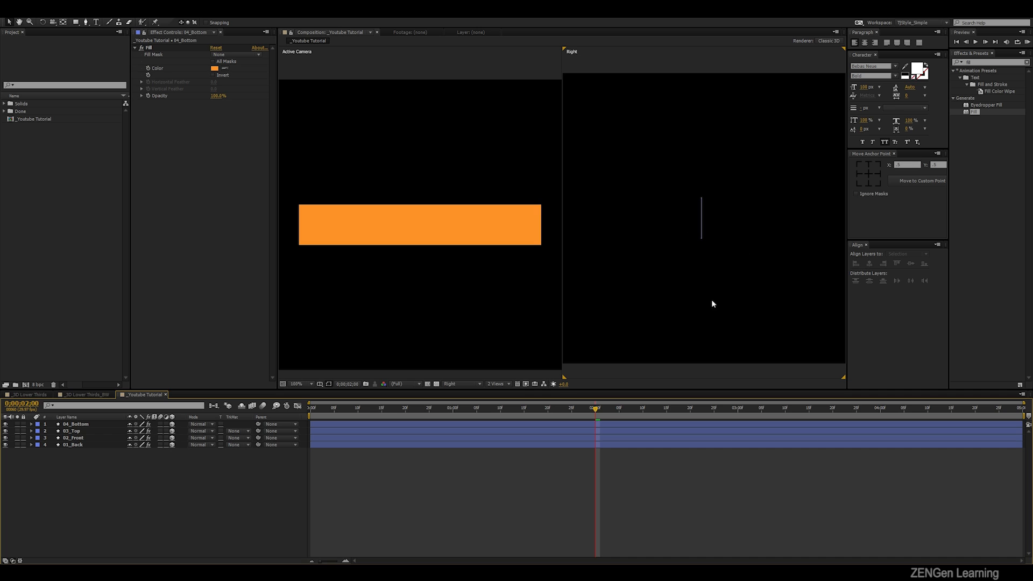
- Move the 01_Back layer backward along its Z axis by about the rectangle's height, judging it in the Right view
{"action": "left_click", "coordinate": [78, 445]}
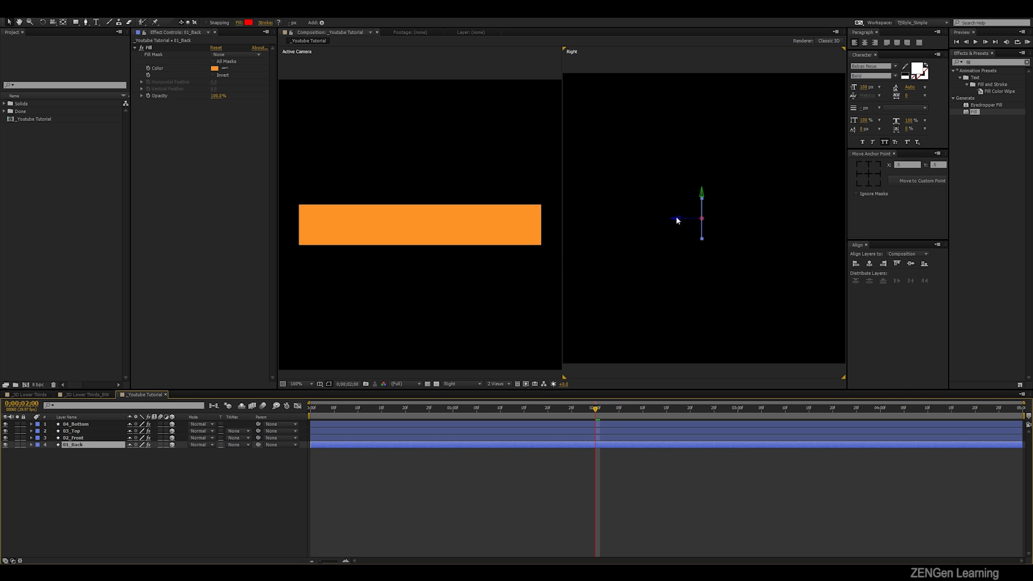
{"action": "left_click_drag", "start_coordinate": [687, 221], "coordinate": [729, 224]}
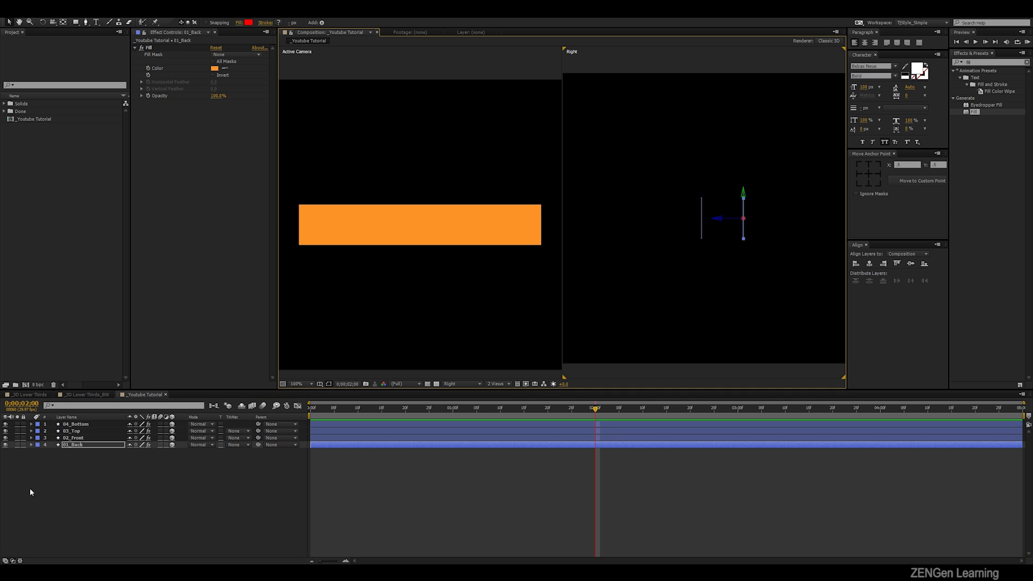
{"action": "left_click", "coordinate": [73, 438]}
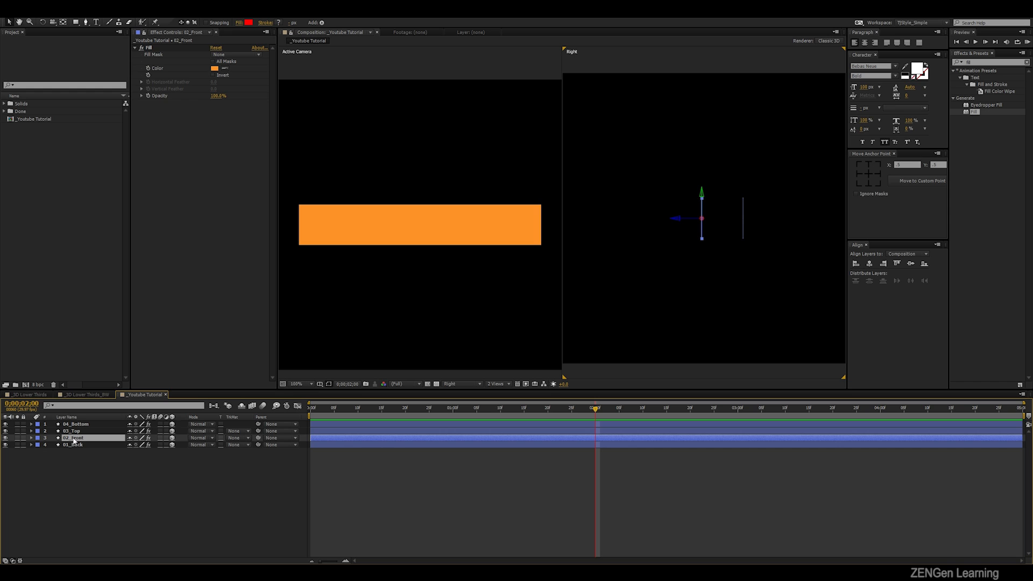
- Move the anchor point of the 03_Top layer to the middle of the rectangle's top edge
{"action": "left_click", "coordinate": [84, 432]}
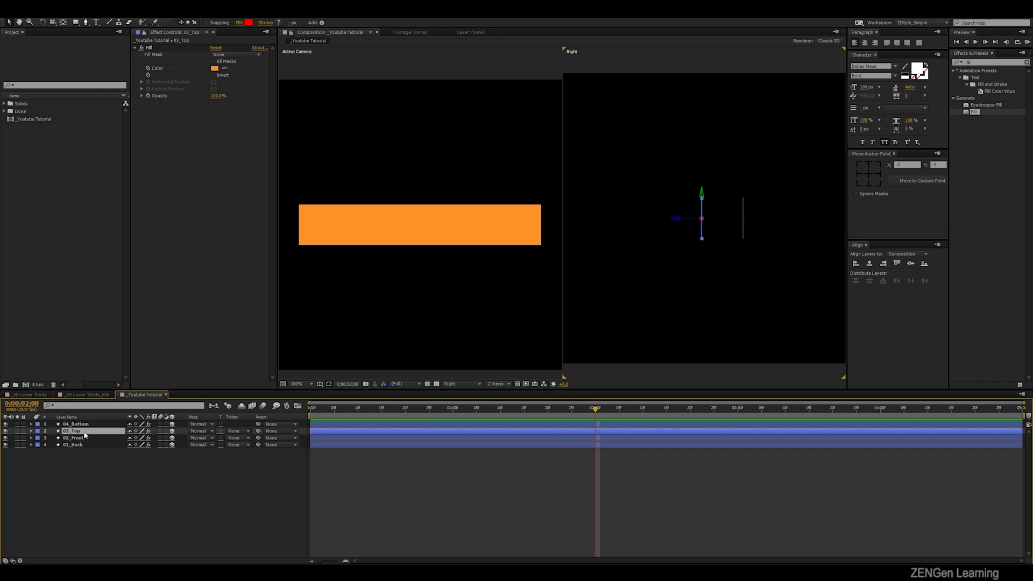
{"action": "left_click", "coordinate": [344, 308]}
{"action": "left_click", "coordinate": [402, 224]}
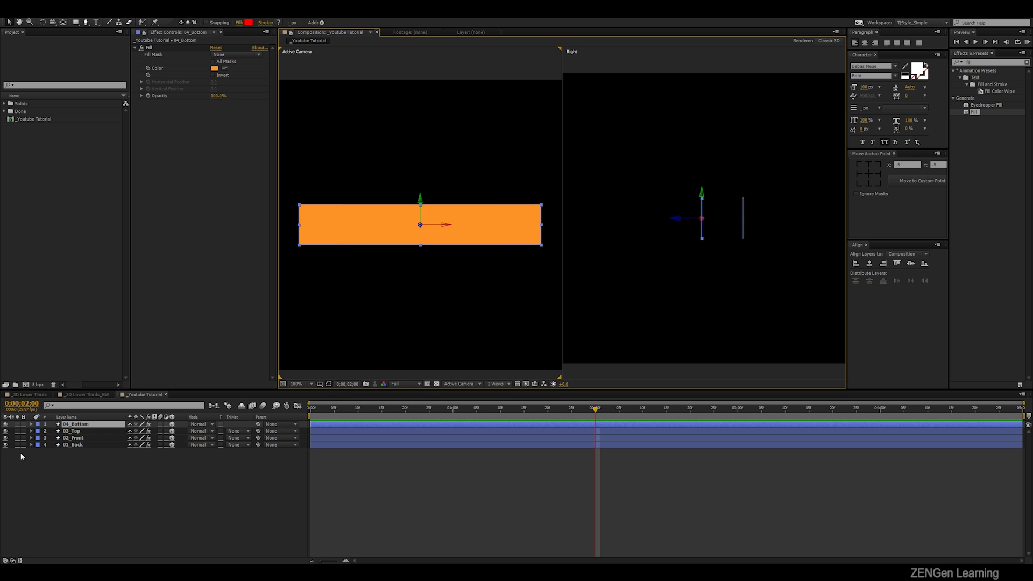
{"action": "left_click", "coordinate": [80, 431]}
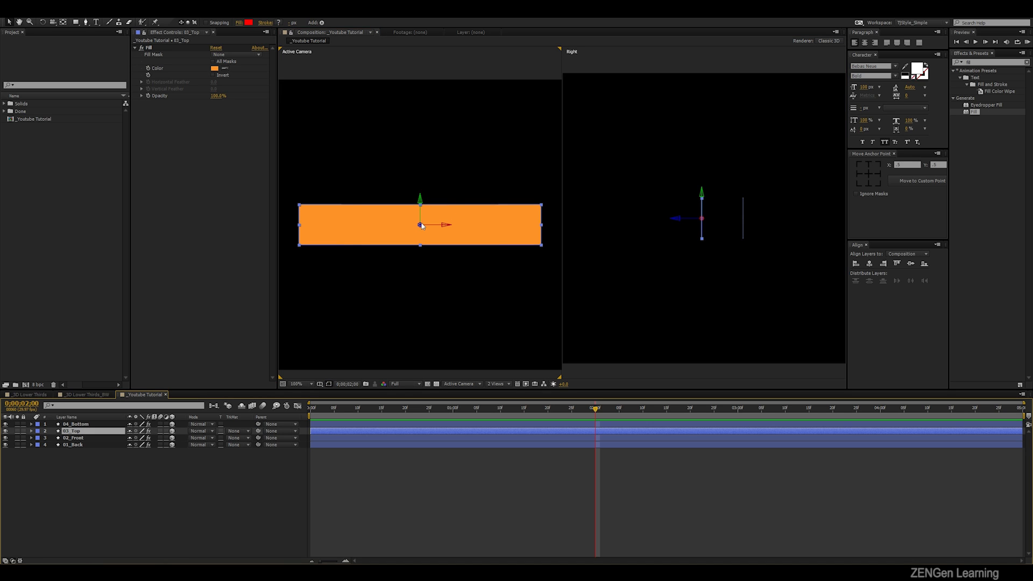
{"action": "key", "text": "period"}
{"action": "key", "text": "period"}
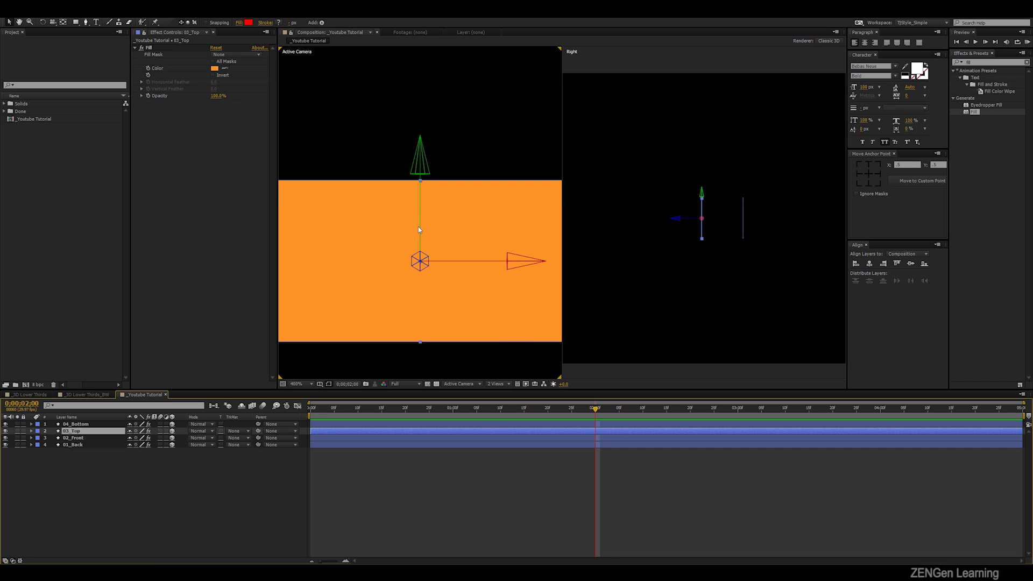
{"action": "key", "text": "y"}
{"action": "left_click_drag", "start_coordinate": [421, 262], "coordinate": [422, 183]}
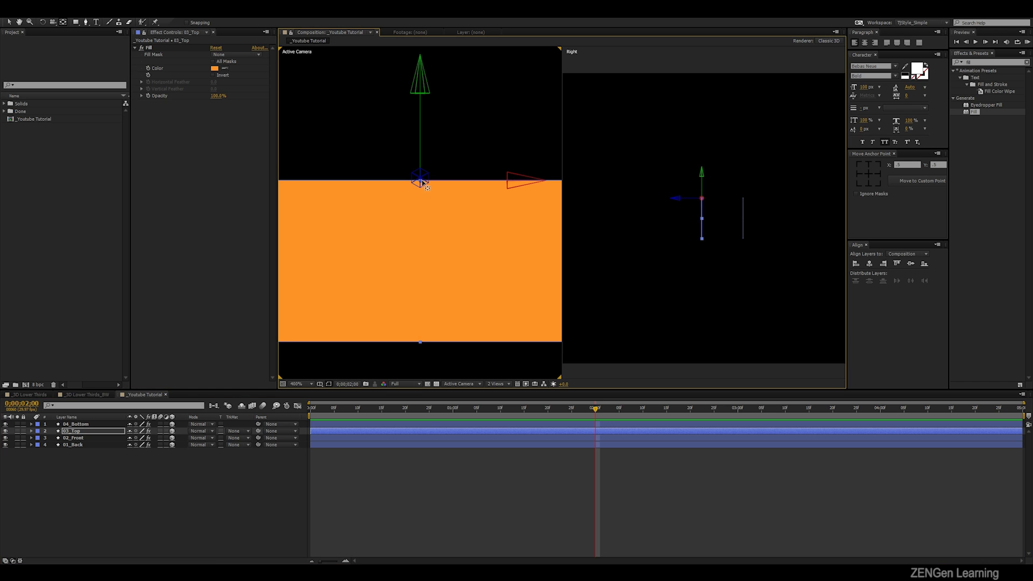
{"action": "left_click", "coordinate": [866, 154]}
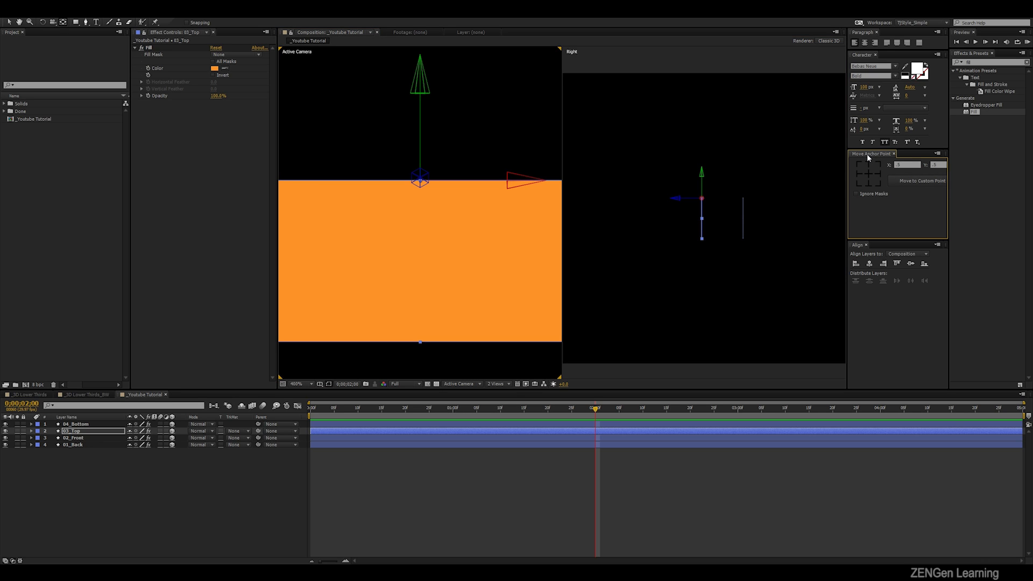
{"action": "left_click", "coordinate": [514, 340]}
- Set the X Rotation of the 03_Top layer to 90° so it folds back toward the back face
{"action": "left_click", "coordinate": [72, 432]}
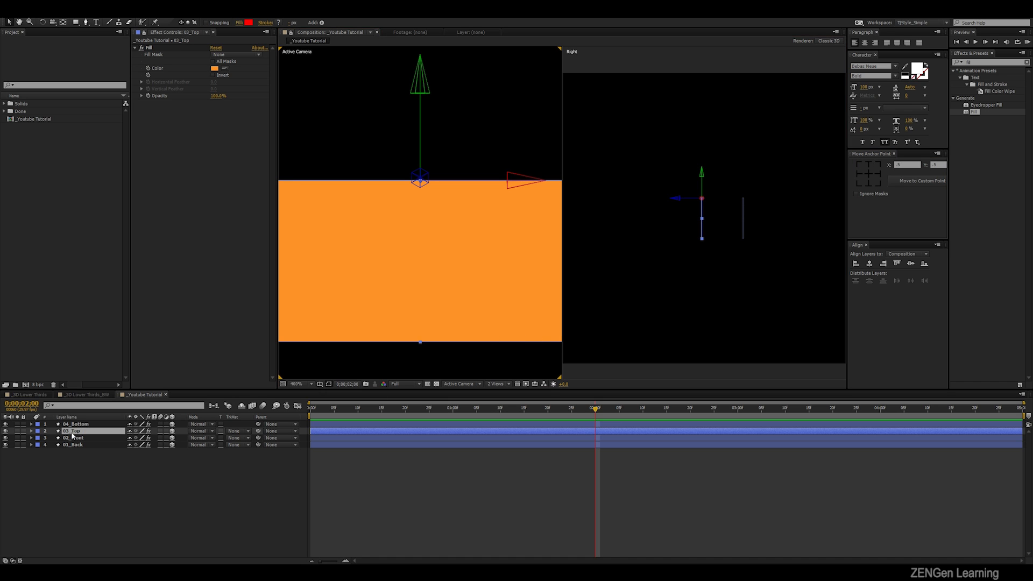
{"action": "key", "text": "r"}
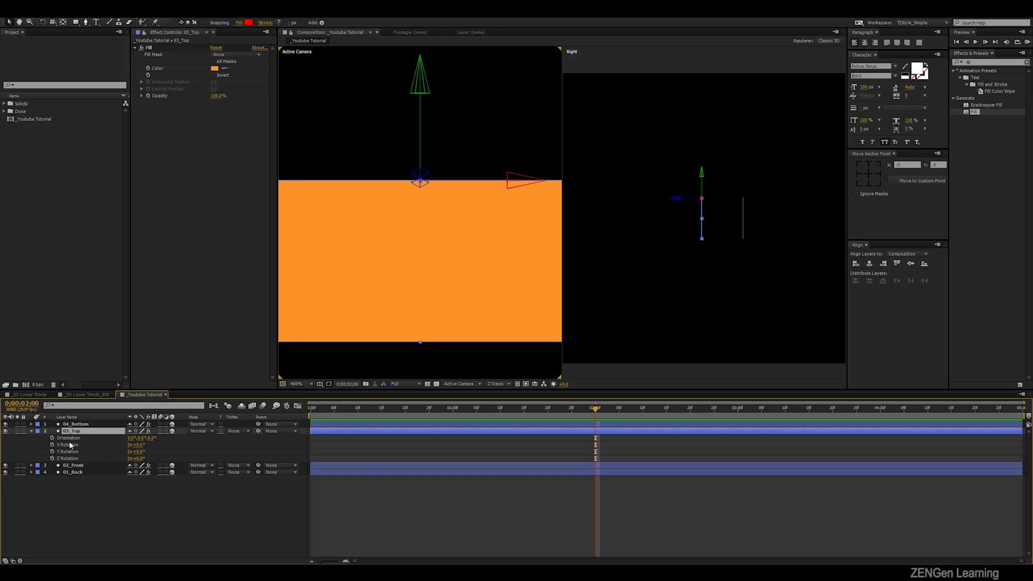
{"action": "left_click", "coordinate": [138, 445]}
{"action": "left_click", "coordinate": [192, 443]}
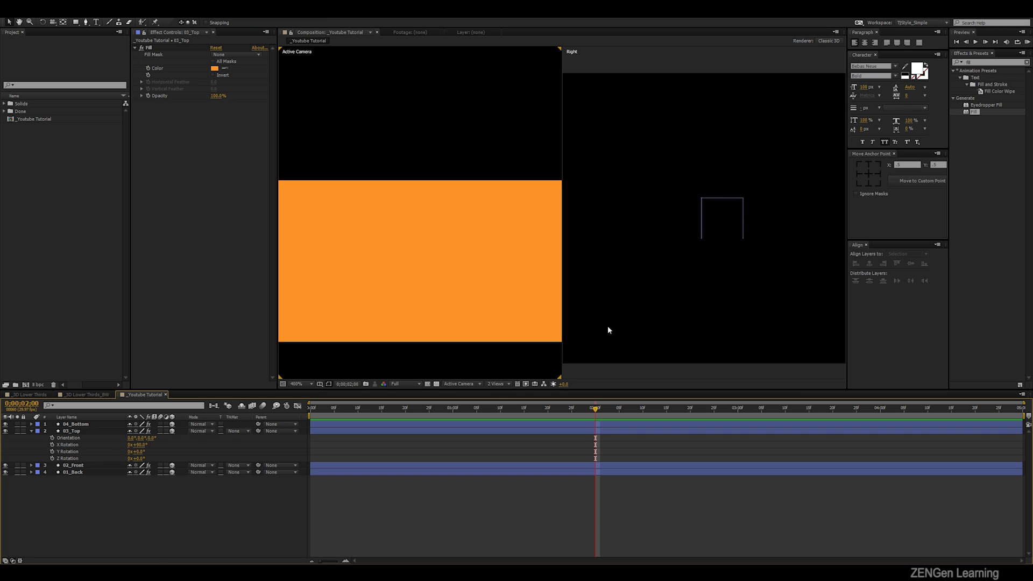
- Move the anchor point of the 04_Bottom layer to the middle of the rectangle's bottom edge
{"action": "scroll", "coordinate": [777, 208], "scroll_direction": "up", "scroll_amount": 1}
{"action": "left_click_drag", "start_coordinate": [725, 161], "coordinate": [687, 198]}
{"action": "scroll", "coordinate": [759, 193], "scroll_direction": "up", "scroll_amount": 1}
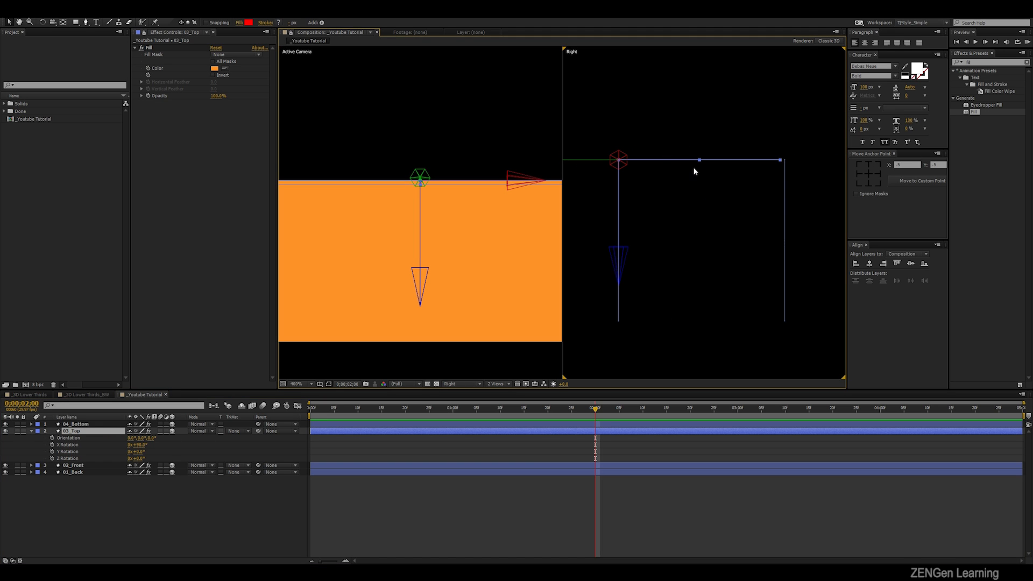
{"action": "left_click", "coordinate": [92, 425]}
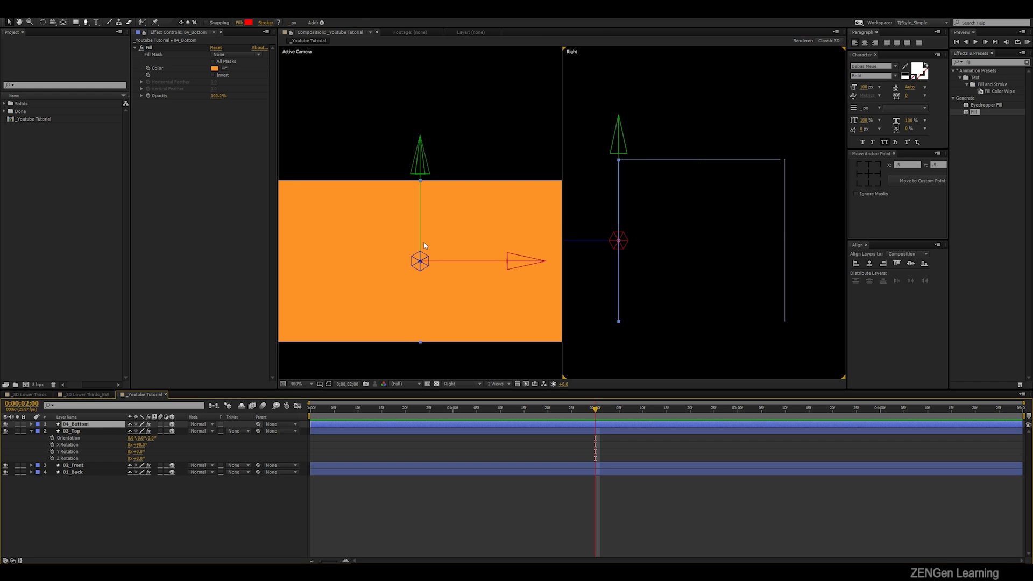
{"action": "key", "text": "y"}
{"action": "left_click_drag", "start_coordinate": [420, 238], "coordinate": [429, 323]}
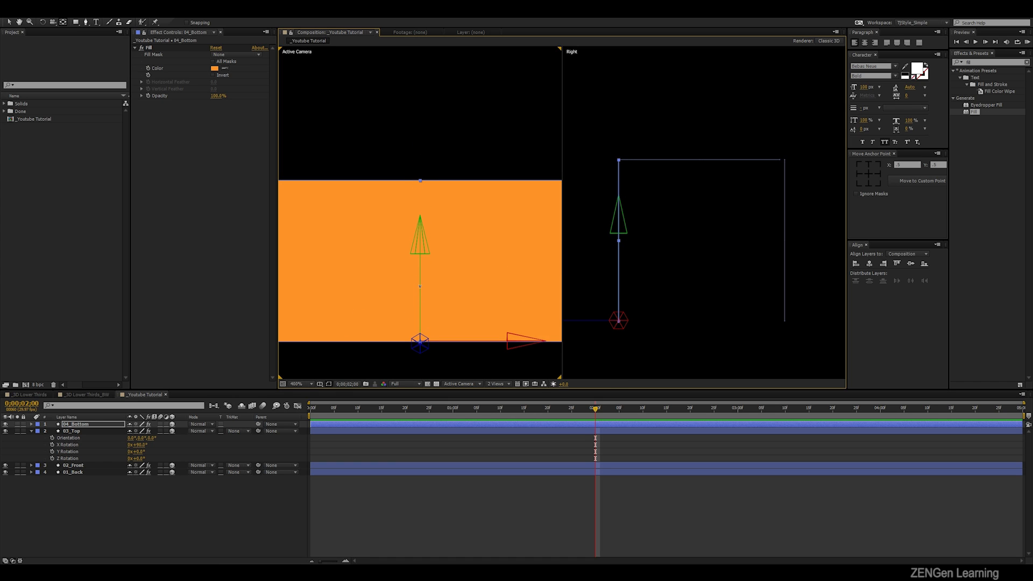
{"action": "left_click_drag", "start_coordinate": [419, 286], "coordinate": [419, 288]}
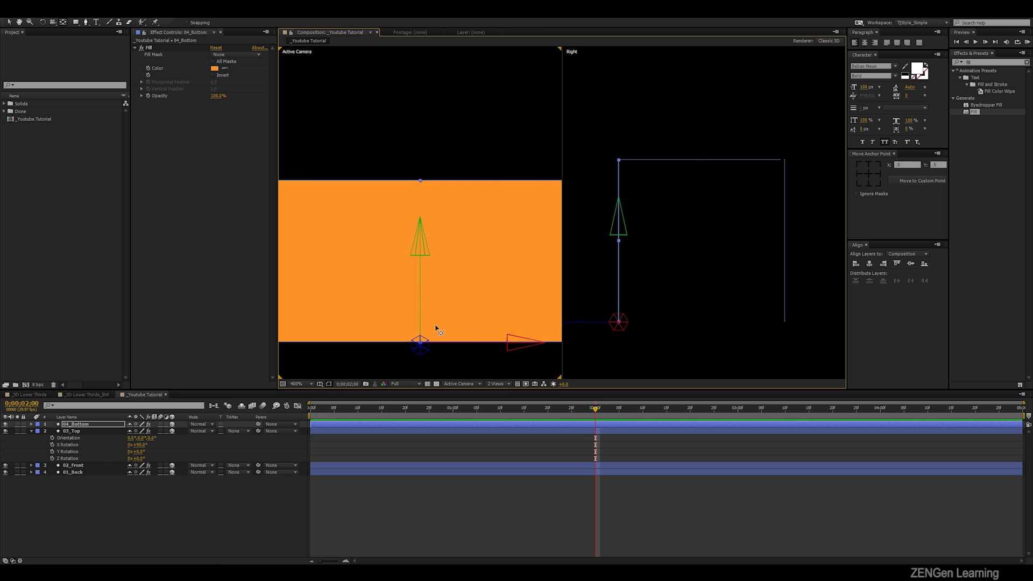
- Set the X Rotation of the 04_Bottom layer to -90° to close the underside of the box
{"action": "left_click", "coordinate": [735, 161]}
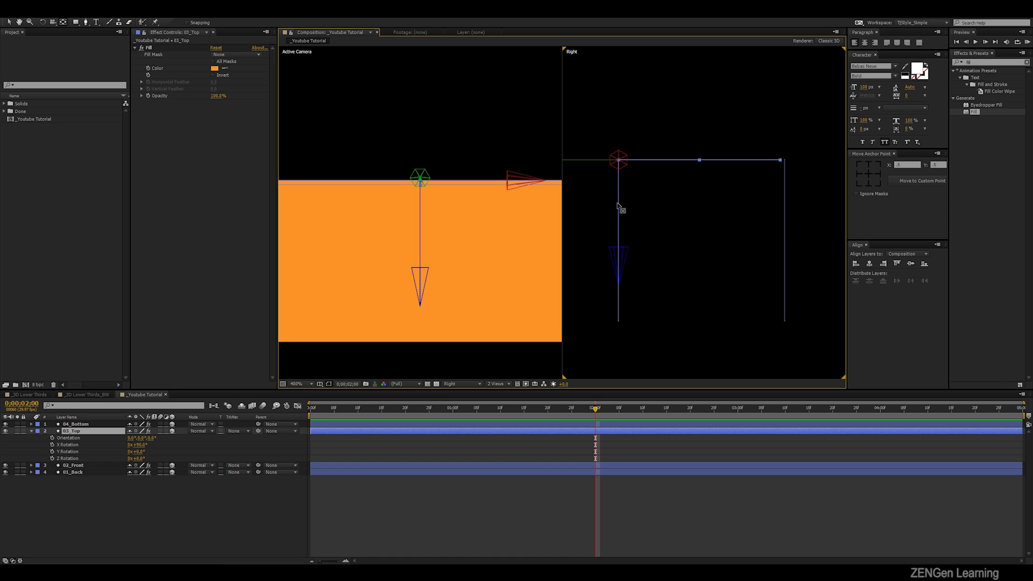
{"action": "key", "text": "v"}
{"action": "left_click", "coordinate": [94, 426]}
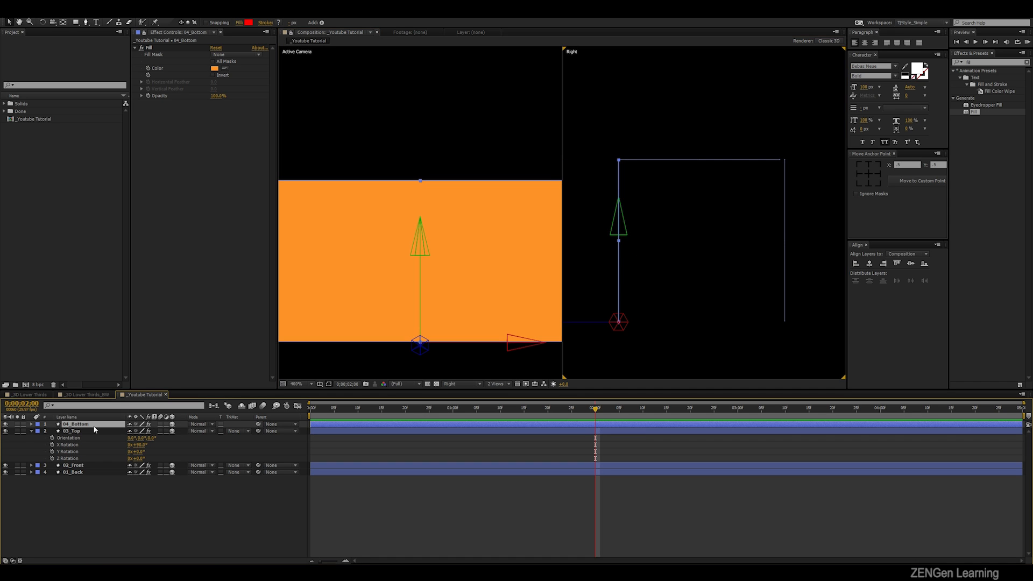
{"action": "key", "text": "r"}
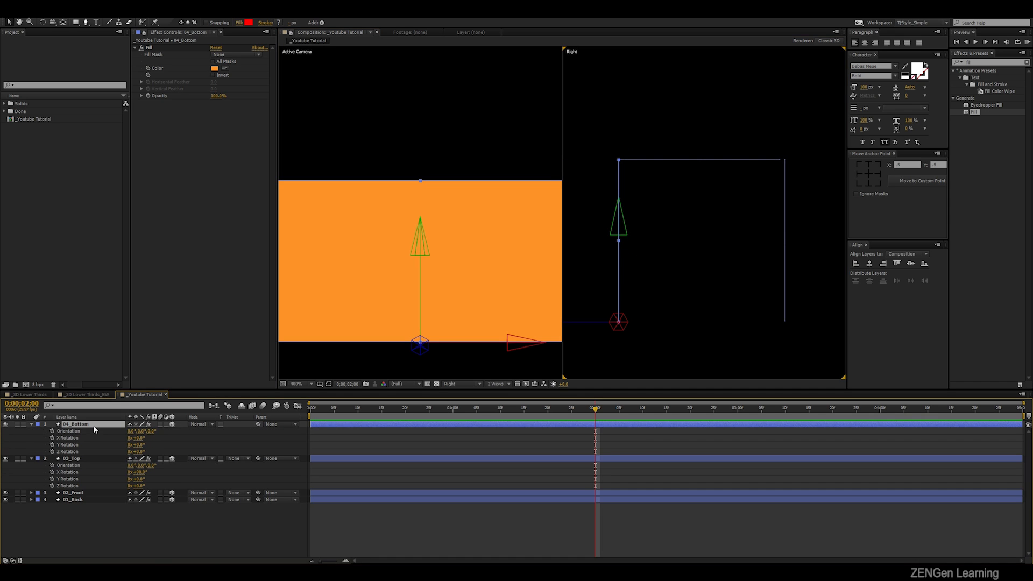
{"action": "left_click_drag", "start_coordinate": [143, 441], "coordinate": [143, 439]}
{"action": "left_click", "coordinate": [141, 438]}
{"action": "type", "text": "-90"}
{"action": "key", "text": "Return"}
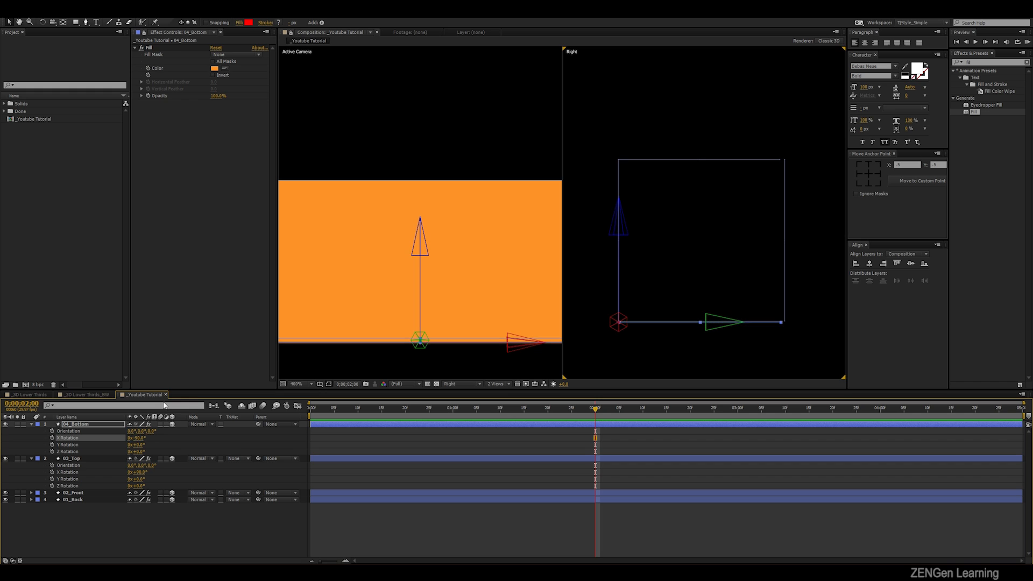
- Change the Fill effect color of the 03_Top layer to a lighter orange and collapse the layers' rotation properties
{"action": "left_click_drag", "start_coordinate": [586, 130], "coordinate": [803, 343]}
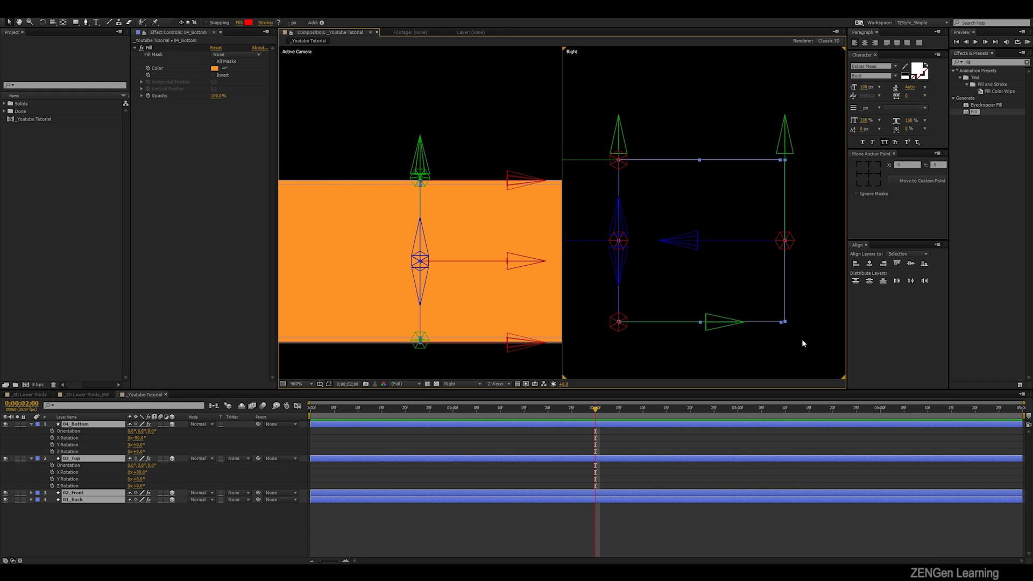
{"action": "key", "text": "comma"}
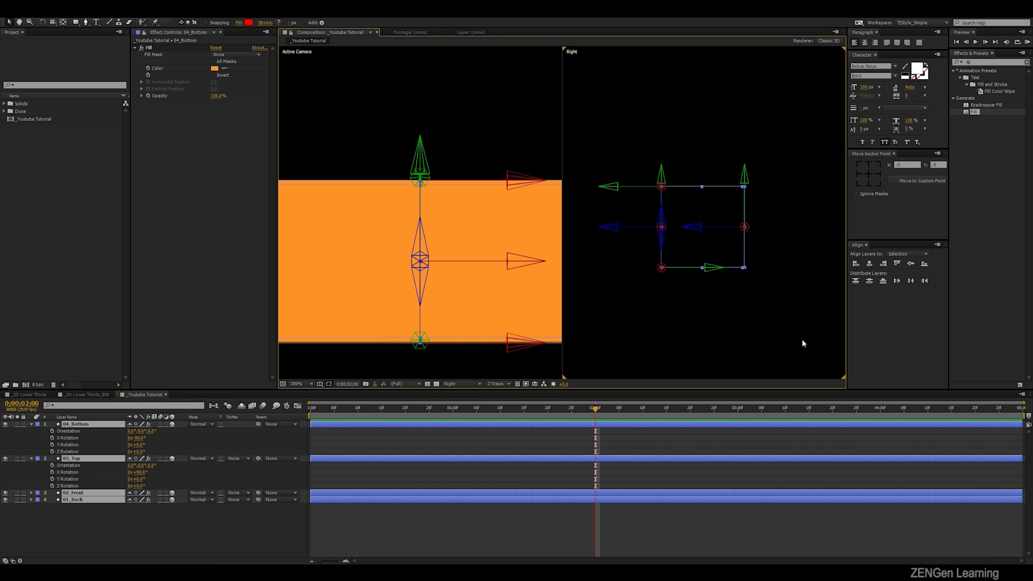
{"action": "left_click", "coordinate": [142, 538]}
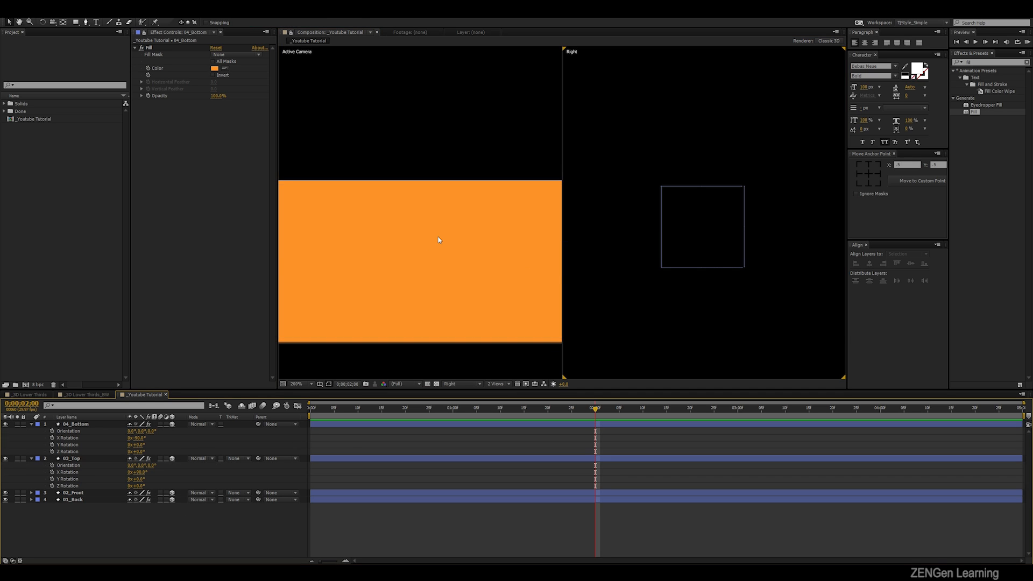
{"action": "left_click", "coordinate": [79, 459]}
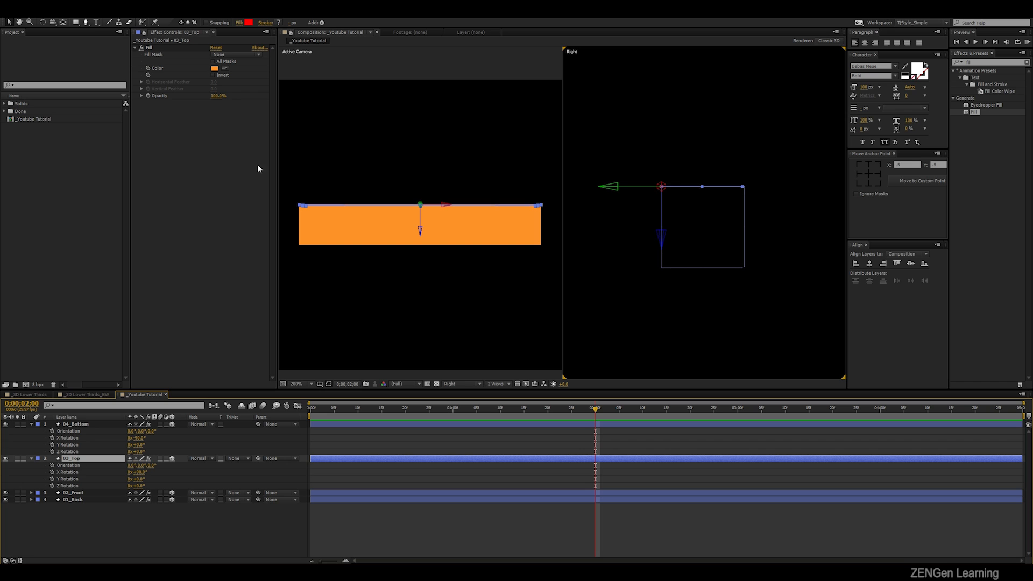
{"action": "left_click", "coordinate": [214, 69]}
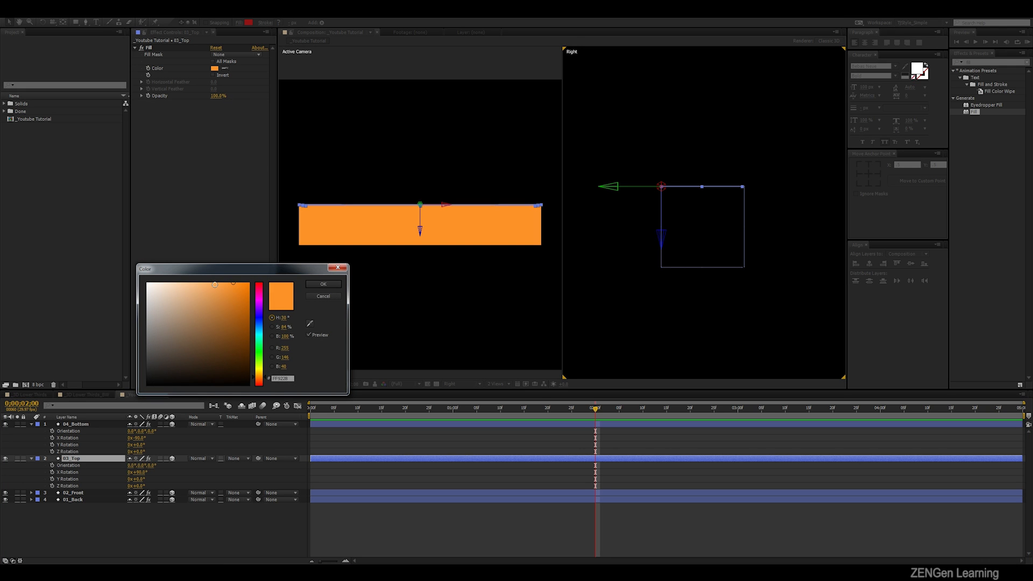
{"action": "left_click", "coordinate": [329, 284]}
{"action": "left_click", "coordinate": [119, 522]}
{"action": "key", "text": "u"}
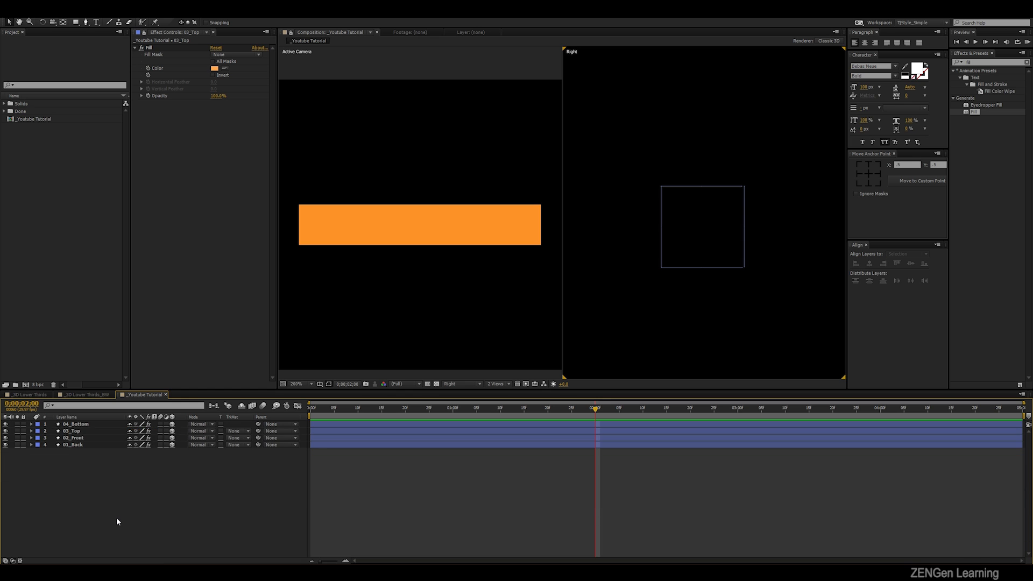
- Add a two-node camera with the 35mm preset and orbit it to view the box from above at an angle
{"action": "key", "text": "ctrl+alt+shift+c"}
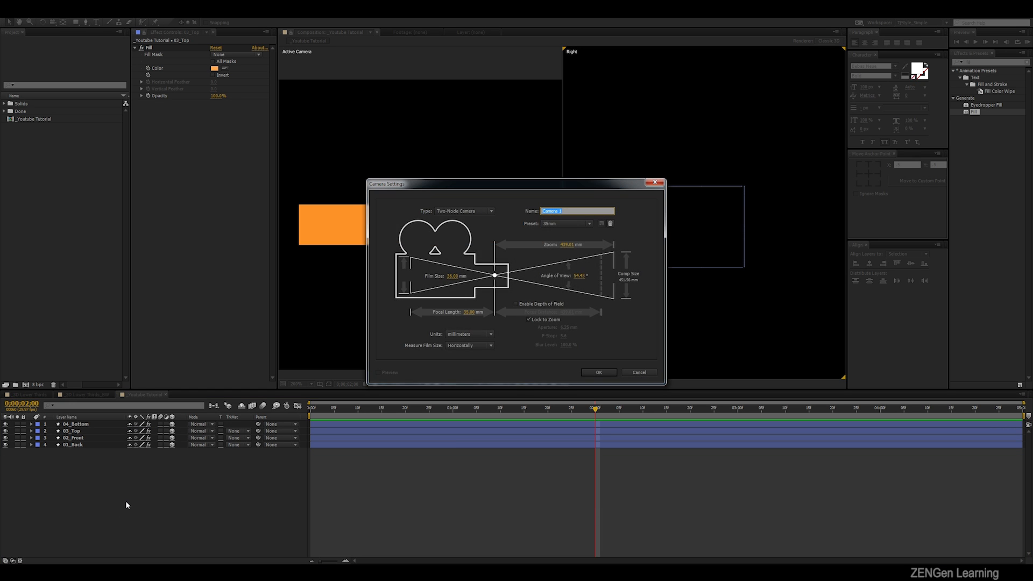
{"action": "key", "text": "Return"}
{"action": "left_click", "coordinate": [484, 284]}
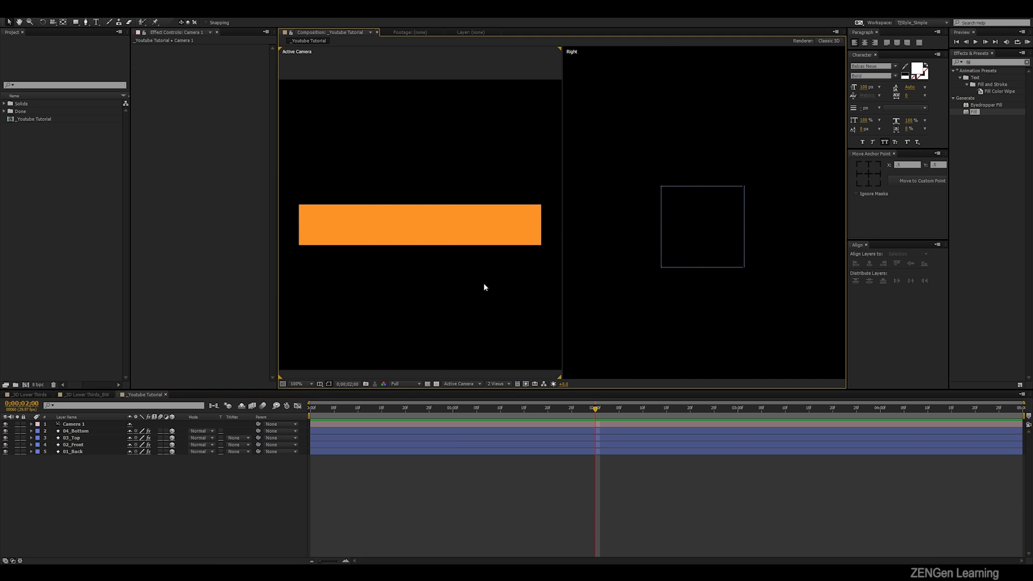
{"action": "key", "text": "c"}
{"action": "left_click_drag", "start_coordinate": [452, 240], "coordinate": [530, 189]}
{"action": "scroll", "coordinate": [353, 276], "scroll_direction": "up", "scroll_amount": 1}
{"action": "scroll", "coordinate": [415, 234], "scroll_direction": "up", "scroll_amount": 1}
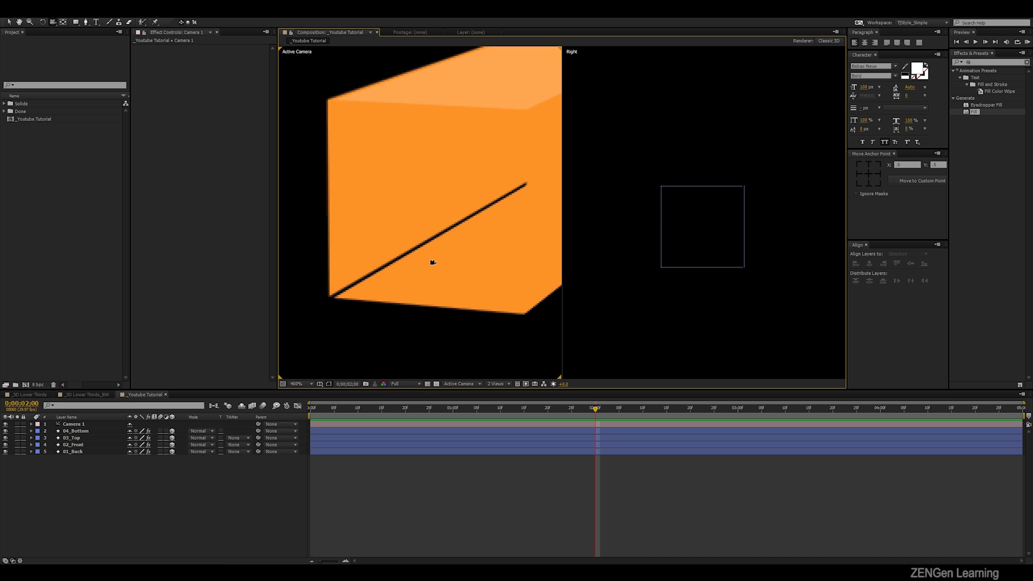
- Move the 01_Back layer slightly forward in the Right view until it meets the rear ends of the top and bottom layers
{"action": "scroll", "coordinate": [721, 247], "scroll_direction": "up", "scroll_amount": 2}
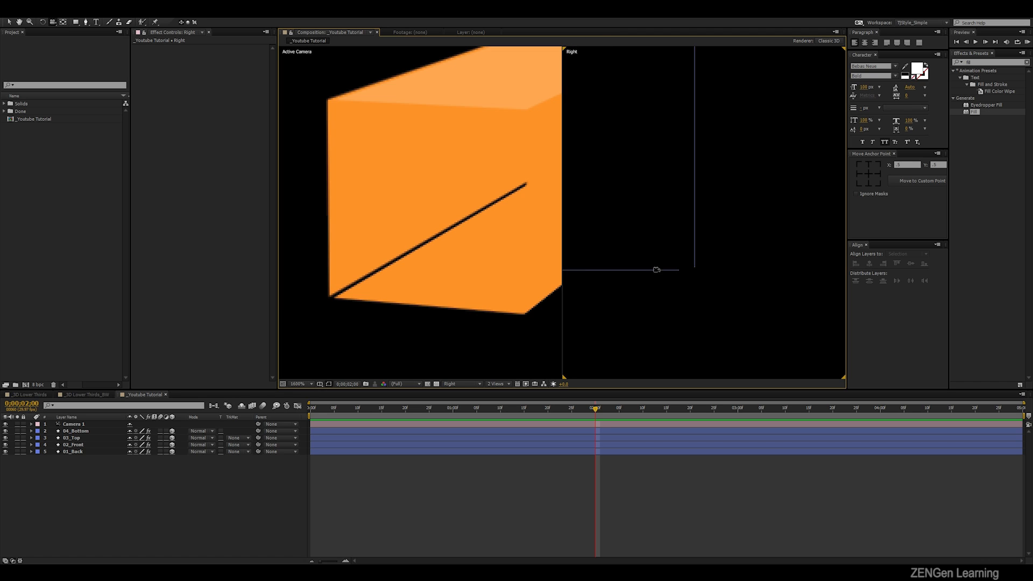
{"action": "key", "text": "v"}
{"action": "left_click_drag", "start_coordinate": [655, 243], "coordinate": [673, 285]}
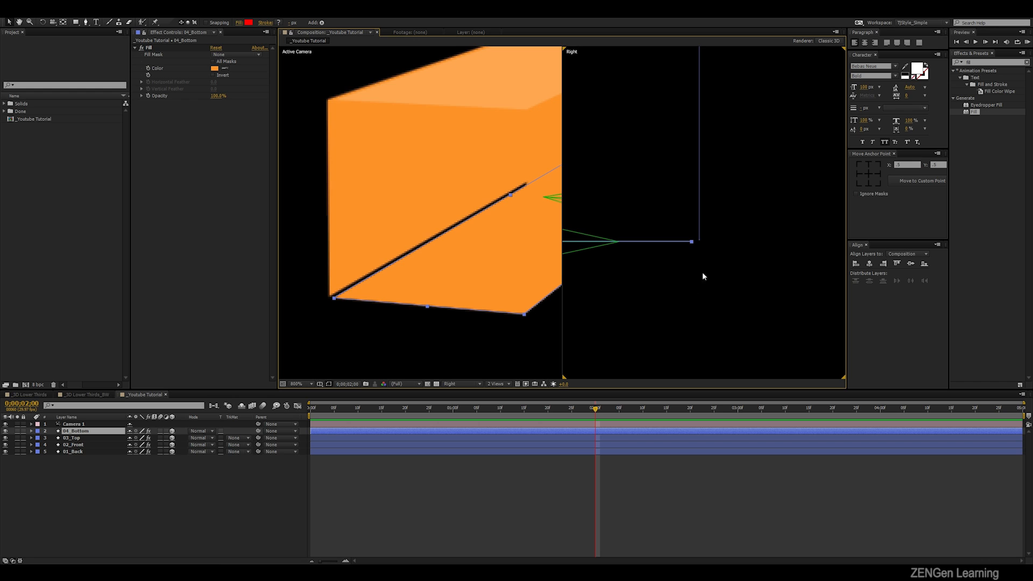
{"action": "scroll", "coordinate": [747, 175], "scroll_direction": "down", "scroll_amount": 1}
{"action": "left_click_drag", "start_coordinate": [748, 164], "coordinate": [687, 235]}
{"action": "scroll", "coordinate": [686, 235], "scroll_direction": "up", "scroll_amount": 1}
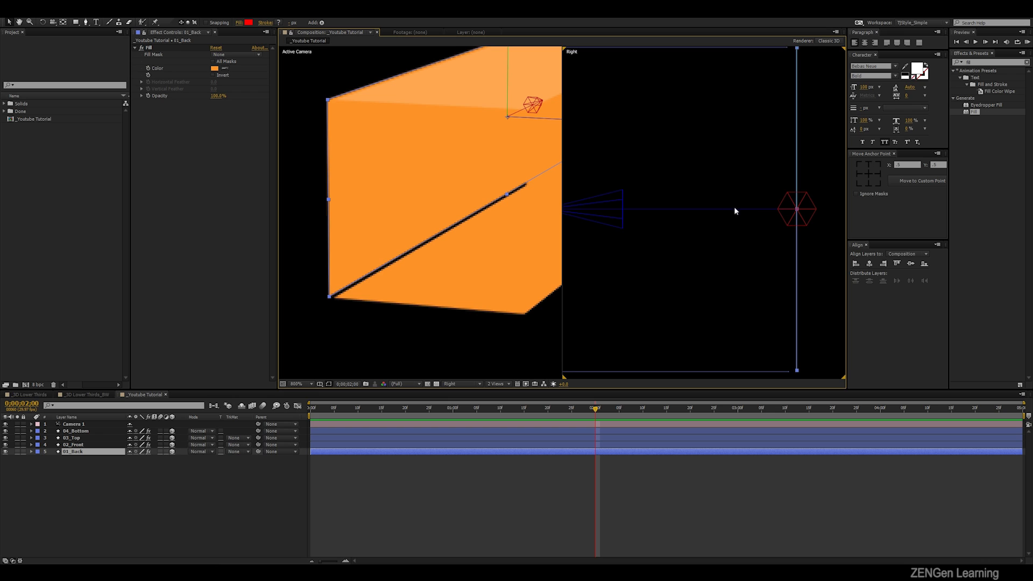
{"action": "left_click_drag", "start_coordinate": [737, 209], "coordinate": [757, 179]}
{"action": "left_click", "coordinate": [832, 240]}
{"action": "left_click_drag", "start_coordinate": [812, 279], "coordinate": [781, 292]}
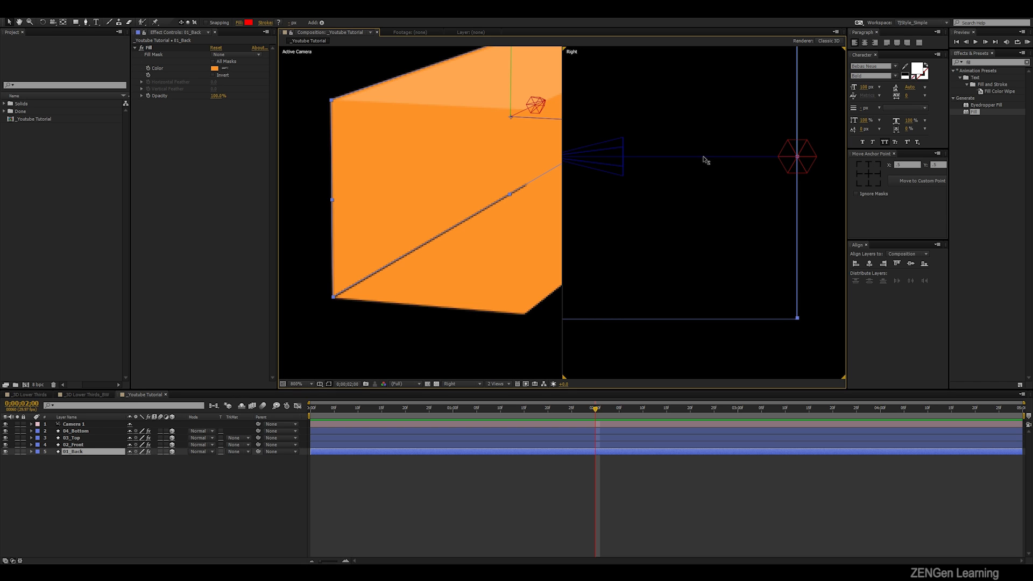
{"action": "left_click_drag", "start_coordinate": [705, 159], "coordinate": [704, 162]}
- Undo the accidental shift of the front face and nudge the 04_Bottom layer slightly upward to close the gap along the lower edge
{"action": "left_click_drag", "start_coordinate": [789, 350], "coordinate": [801, 281]}
{"action": "scroll", "coordinate": [635, 242], "scroll_direction": "down", "scroll_amount": 1}
{"action": "left_click", "coordinate": [648, 214]}
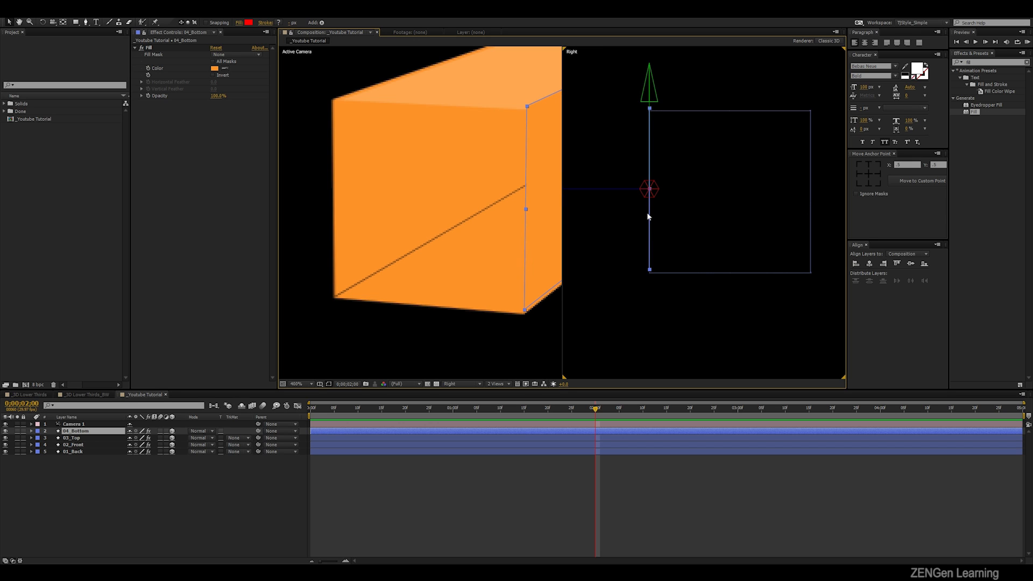
{"action": "key", "text": "ctrl+z"}
{"action": "left_click_drag", "start_coordinate": [733, 246], "coordinate": [773, 344]}
{"action": "left_click_drag", "start_coordinate": [649, 218], "coordinate": [649, 215]}
{"action": "key", "text": "F2"}
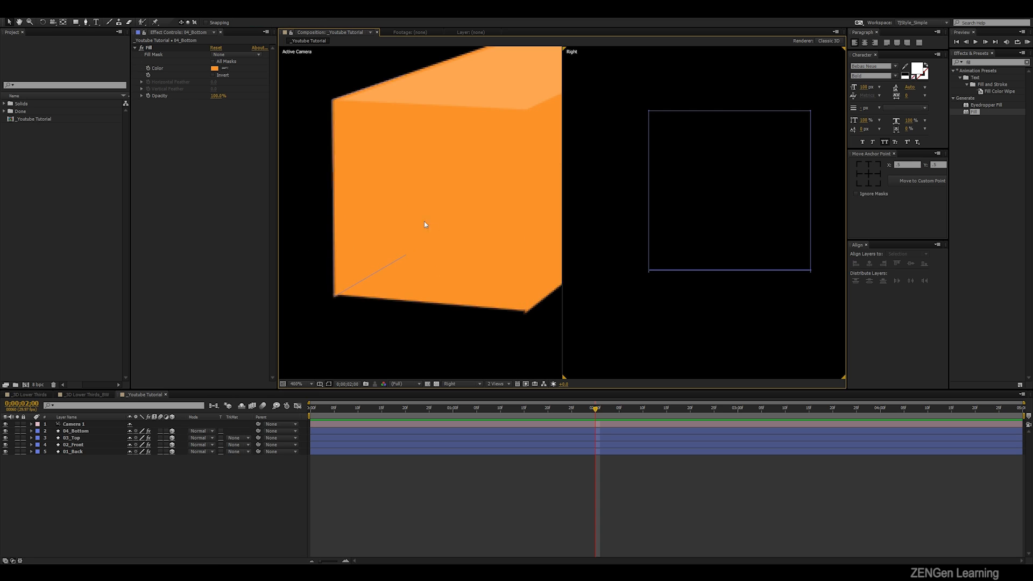
- Nudge the 03_Top layer slightly downward in the Right view to close the gap along the box's upper edge
{"action": "scroll", "coordinate": [438, 283], "scroll_direction": "down", "scroll_amount": 2}
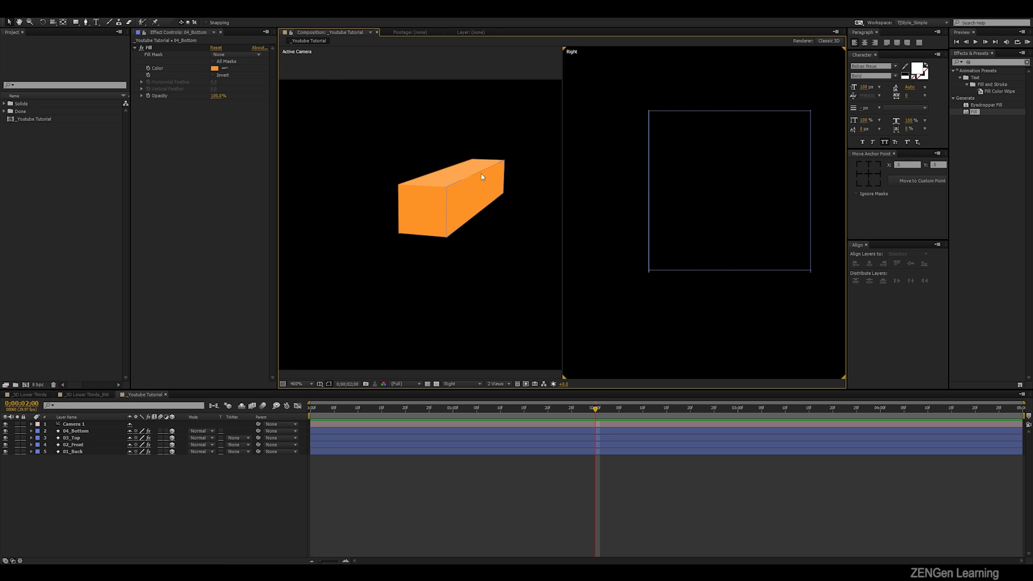
{"action": "scroll", "coordinate": [481, 173], "scroll_direction": "up", "scroll_amount": 4}
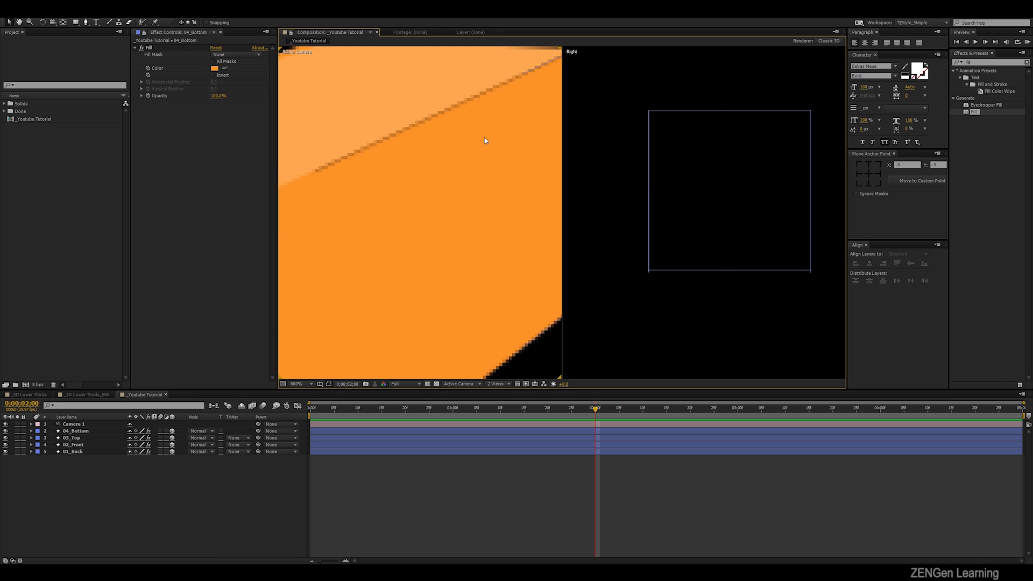
{"action": "left_click_drag", "start_coordinate": [508, 82], "coordinate": [492, 162]}
{"action": "left_click", "coordinate": [693, 111]}
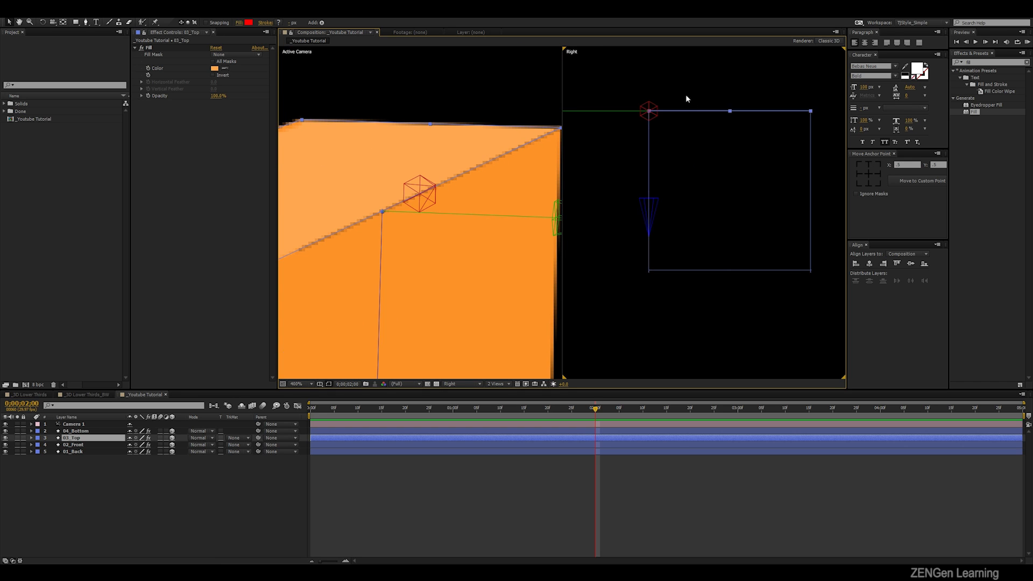
{"action": "scroll", "coordinate": [685, 94], "scroll_direction": "up", "scroll_amount": 1}
{"action": "left_click_drag", "start_coordinate": [696, 132], "coordinate": [691, 258]}
{"action": "scroll", "coordinate": [690, 258], "scroll_direction": "up", "scroll_amount": 1}
{"action": "left_click", "coordinate": [685, 175]}
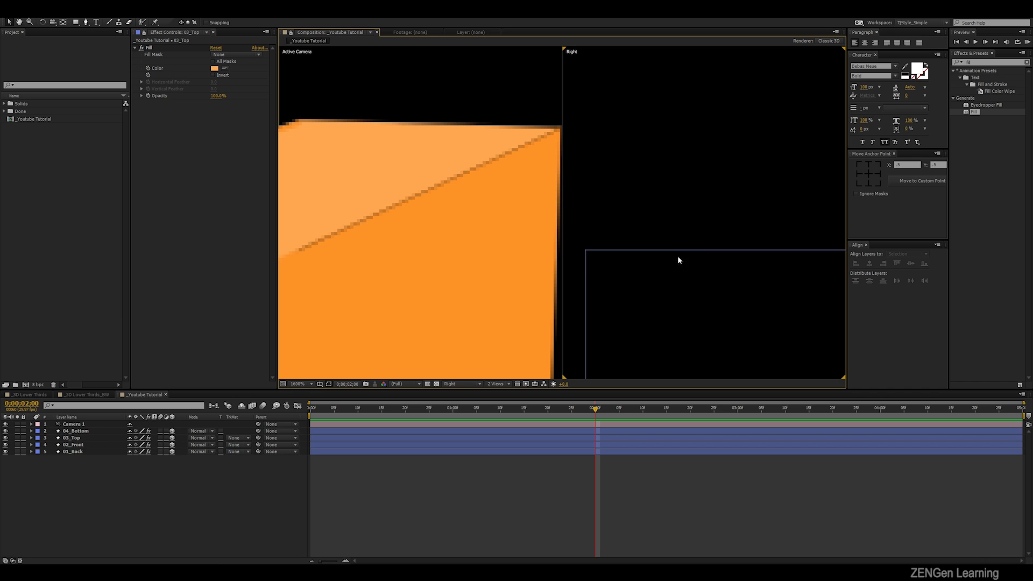
{"action": "left_click_drag", "start_coordinate": [589, 263], "coordinate": [699, 158]}
{"action": "left_click_drag", "start_coordinate": [780, 203], "coordinate": [588, 240]}
{"action": "left_click_drag", "start_coordinate": [797, 226], "coordinate": [673, 198]}
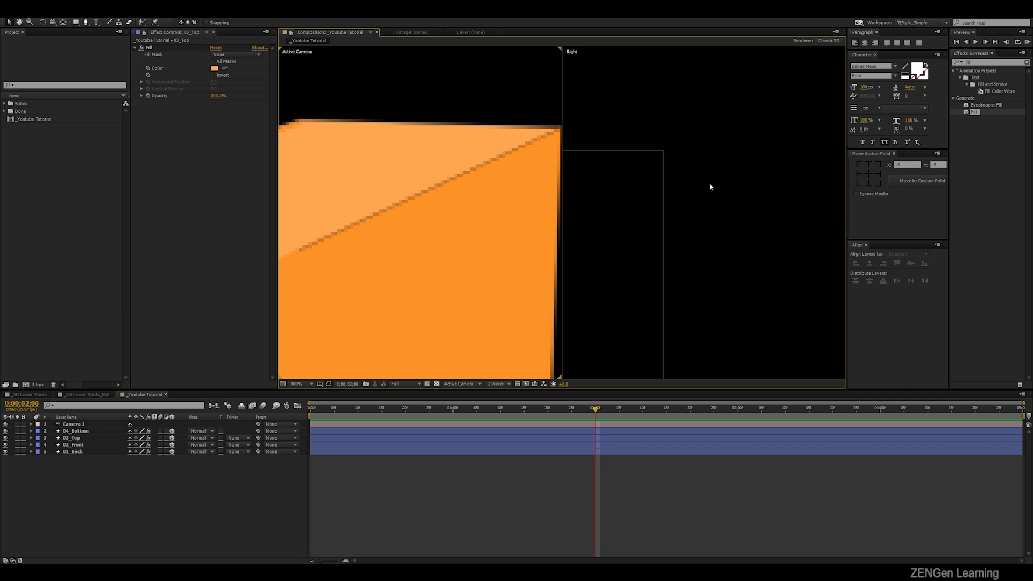
{"action": "scroll", "coordinate": [654, 230], "scroll_direction": "down", "scroll_amount": 2}
{"action": "left_click_drag", "start_coordinate": [650, 236], "coordinate": [769, 190]}
{"action": "scroll", "coordinate": [667, 193], "scroll_direction": "up", "scroll_amount": 2}
{"action": "left_click_drag", "start_coordinate": [664, 195], "coordinate": [768, 341]}
{"action": "left_click_drag", "start_coordinate": [686, 149], "coordinate": [618, 183]}
{"action": "scroll", "coordinate": [696, 195], "scroll_direction": "down", "scroll_amount": 1}
{"action": "scroll", "coordinate": [696, 197], "scroll_direction": "down", "scroll_amount": 1}
{"action": "key", "text": "Down"}
{"action": "key", "text": "Down"}
{"action": "key", "text": "Down"}
{"action": "key", "text": "Down"}
{"action": "key", "text": "Down"}
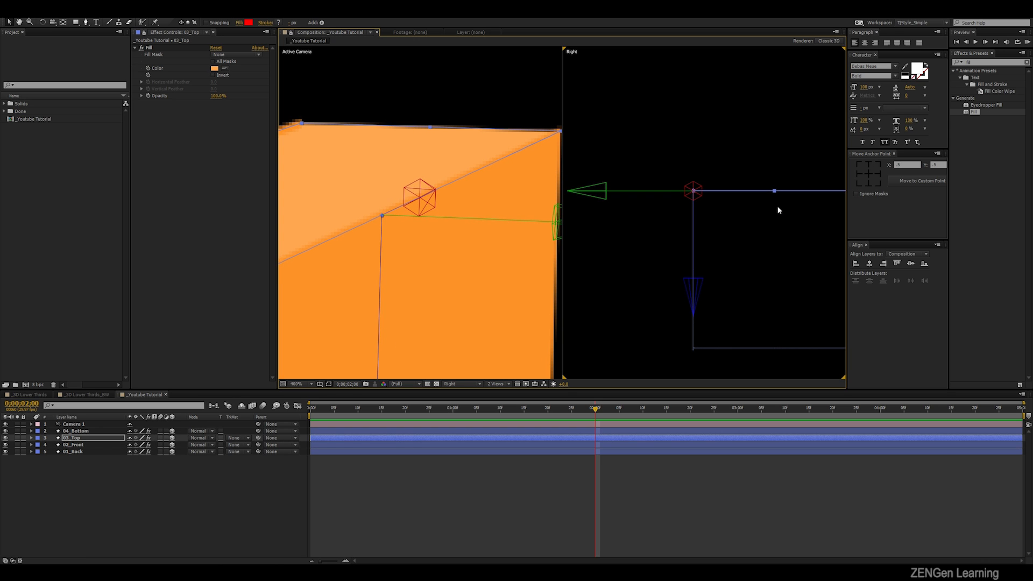
{"action": "scroll", "coordinate": [778, 210], "scroll_direction": "down", "scroll_amount": 1}
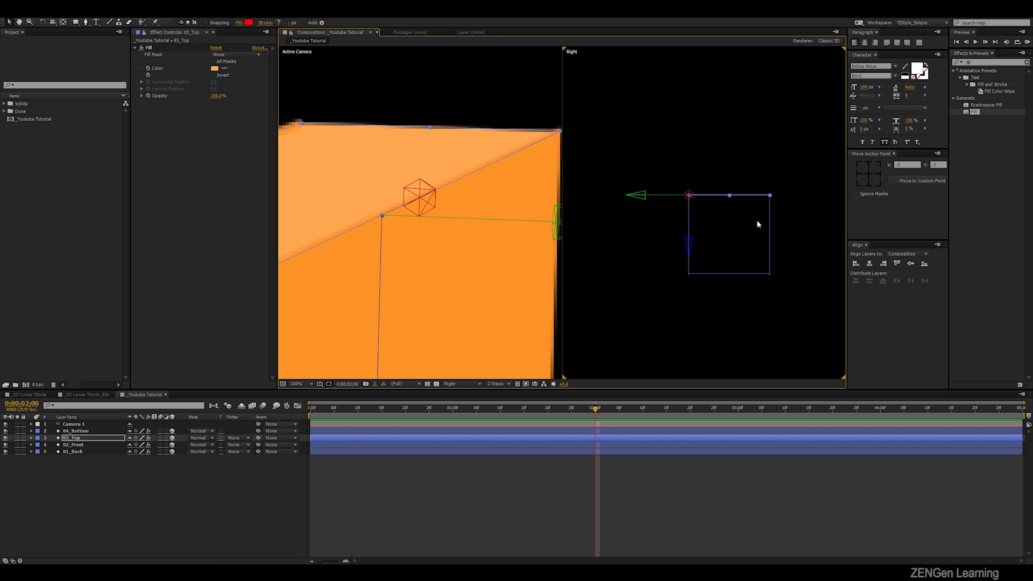
{"action": "left_click", "coordinate": [795, 127]}
- Examine the box's upper edges in the Active Camera and Right views for remaining gaps
{"action": "scroll", "coordinate": [477, 183], "scroll_direction": "down", "scroll_amount": 2}
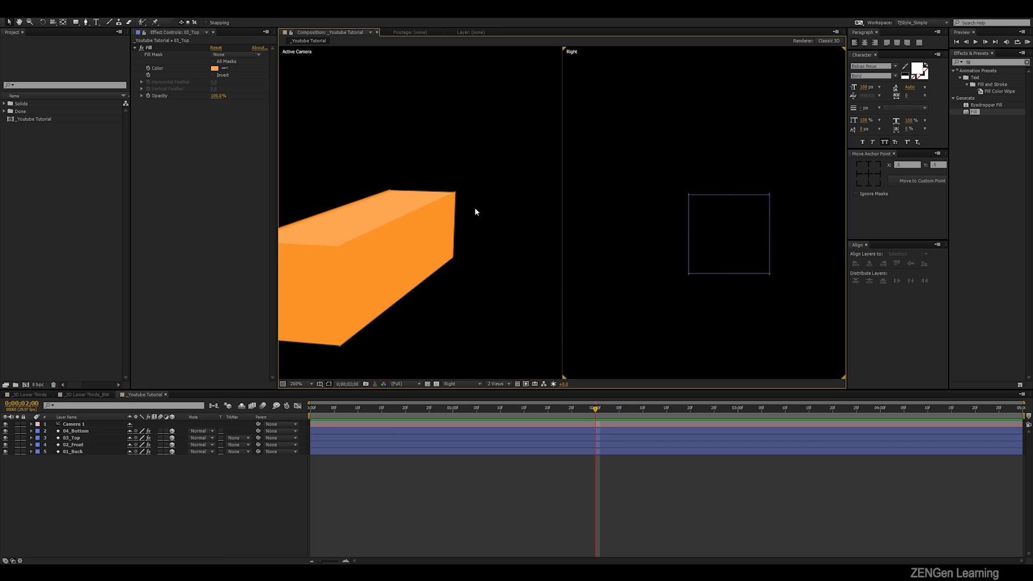
{"action": "left_click_drag", "start_coordinate": [431, 227], "coordinate": [507, 168]}
{"action": "scroll", "coordinate": [491, 202], "scroll_direction": "down", "scroll_amount": 1}
{"action": "scroll", "coordinate": [493, 203], "scroll_direction": "up", "scroll_amount": 1}
{"action": "left_click", "coordinate": [726, 186]}
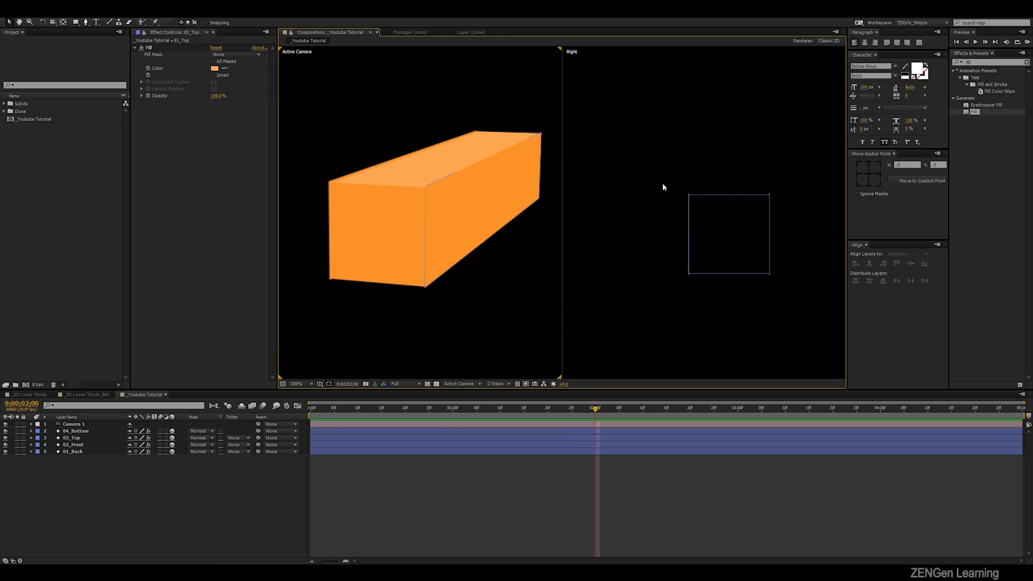
{"action": "left_click", "coordinate": [730, 220]}
{"action": "left_click", "coordinate": [740, 164]}
- Orbit the camera around the box to inspect its open ends and delete the Camera 1 layer
{"action": "scroll", "coordinate": [426, 233], "scroll_direction": "down", "scroll_amount": 1}
{"action": "key", "text": "c"}
{"action": "left_click_drag", "start_coordinate": [425, 232], "coordinate": [421, 209]}
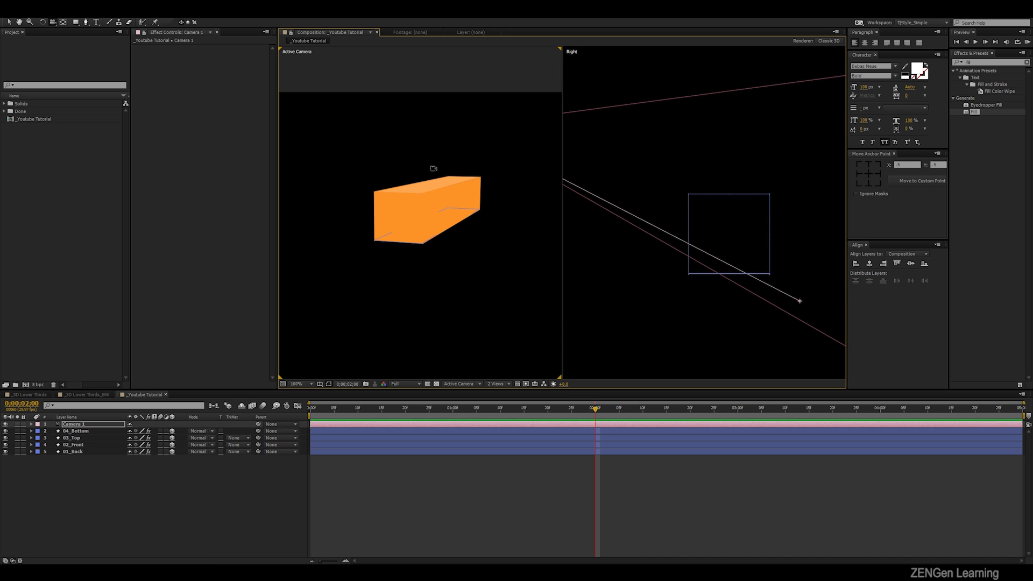
{"action": "left_click_drag", "start_coordinate": [459, 235], "coordinate": [220, 226]}
{"action": "left_click_drag", "start_coordinate": [241, 239], "coordinate": [360, 223]}
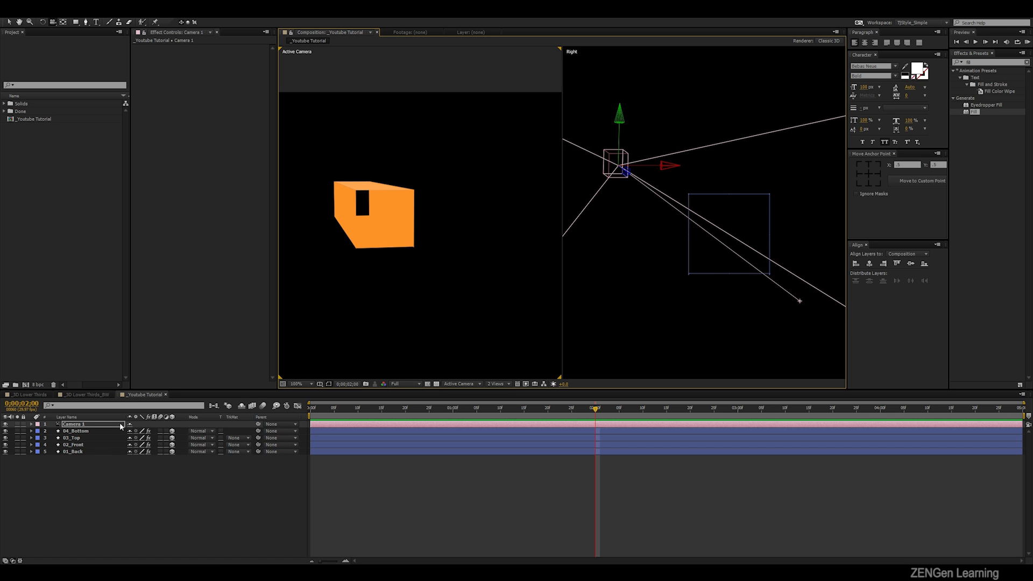
{"action": "key", "text": "Delete"}
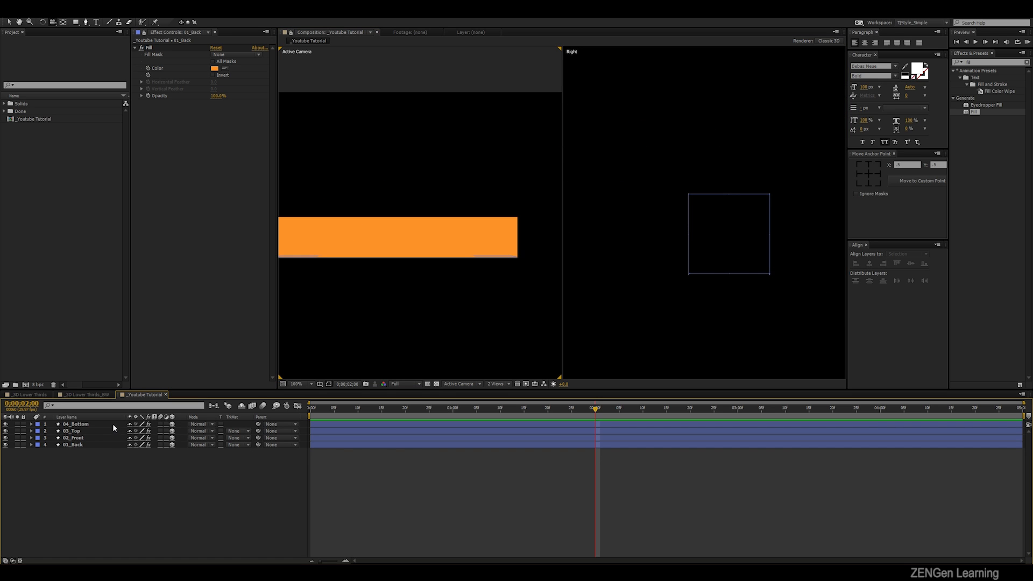
- Duplicate the 04_Bottom layer and rename the copy 05_Right
{"action": "left_click", "coordinate": [105, 425]}
{"action": "key", "text": "ctrl+d"}
{"action": "right_click", "coordinate": [85, 422]}
{"action": "left_click", "coordinate": [109, 418]}
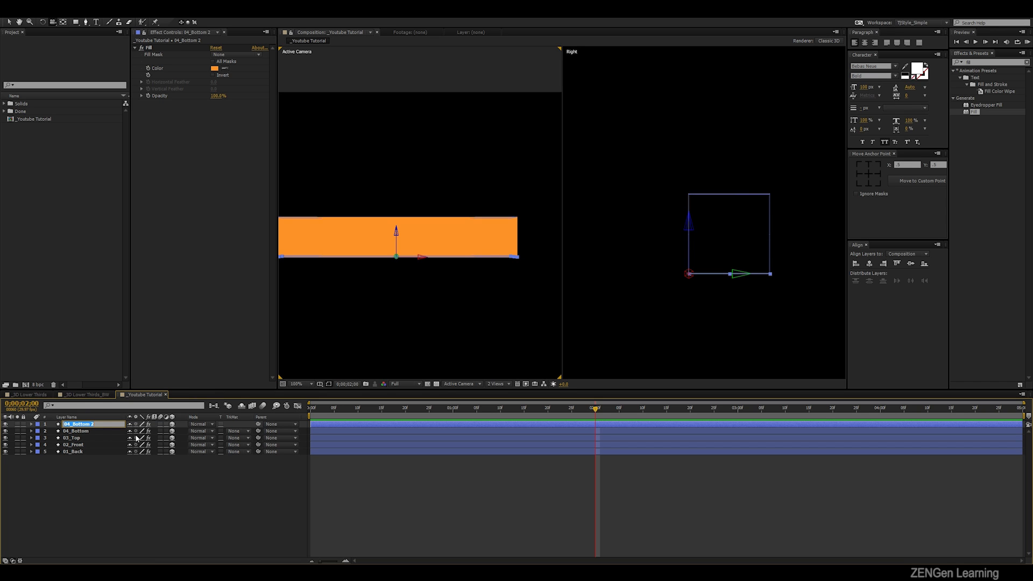
{"action": "type", "text": "05_Right"}
{"action": "key", "text": "Return"}
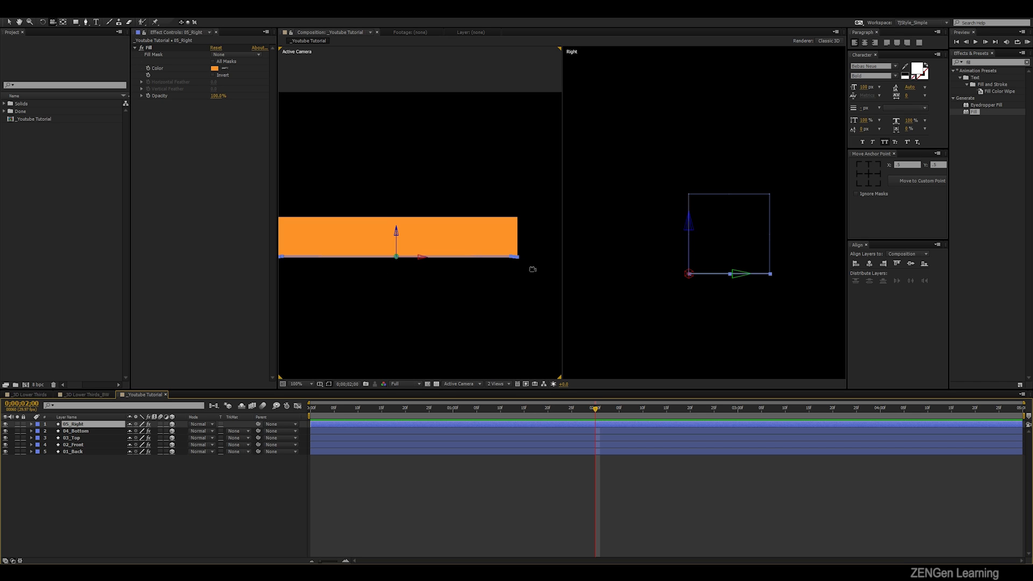
- Set the rectangle path of the 05_Right layer to a size of 100 by 100 and collapse its properties
{"action": "left_click", "coordinate": [31, 424]}
{"action": "left_click", "coordinate": [38, 432]}
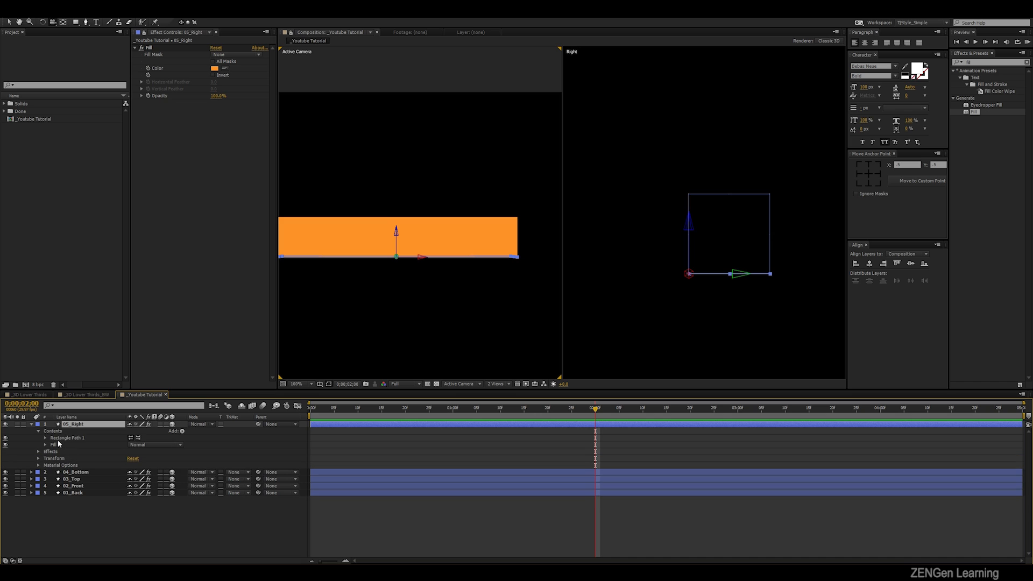
{"action": "left_click", "coordinate": [64, 438]}
{"action": "left_click", "coordinate": [46, 438]}
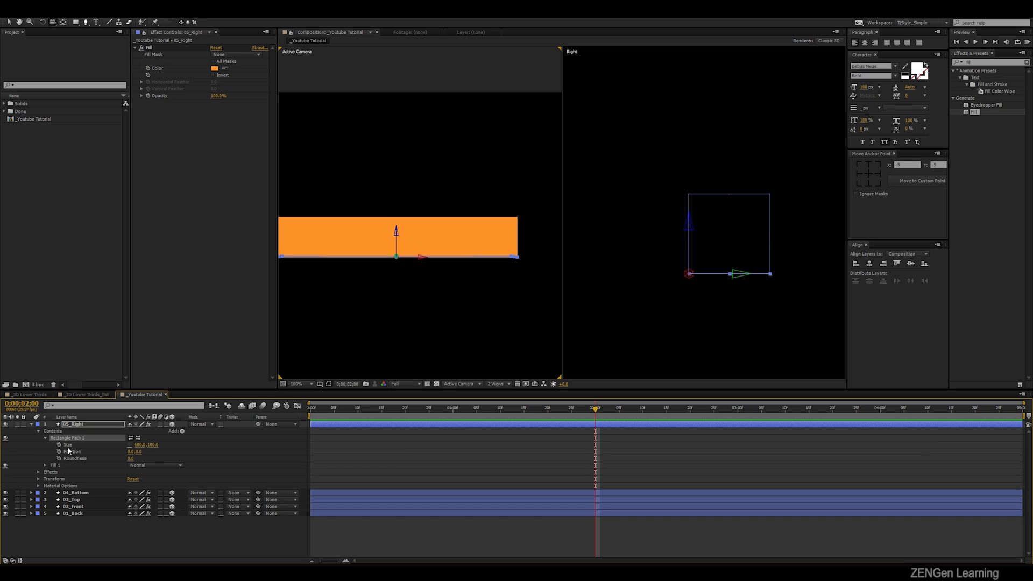
{"action": "left_click", "coordinate": [142, 445]}
{"action": "type", "text": "100"}
{"action": "key", "text": "Return"}
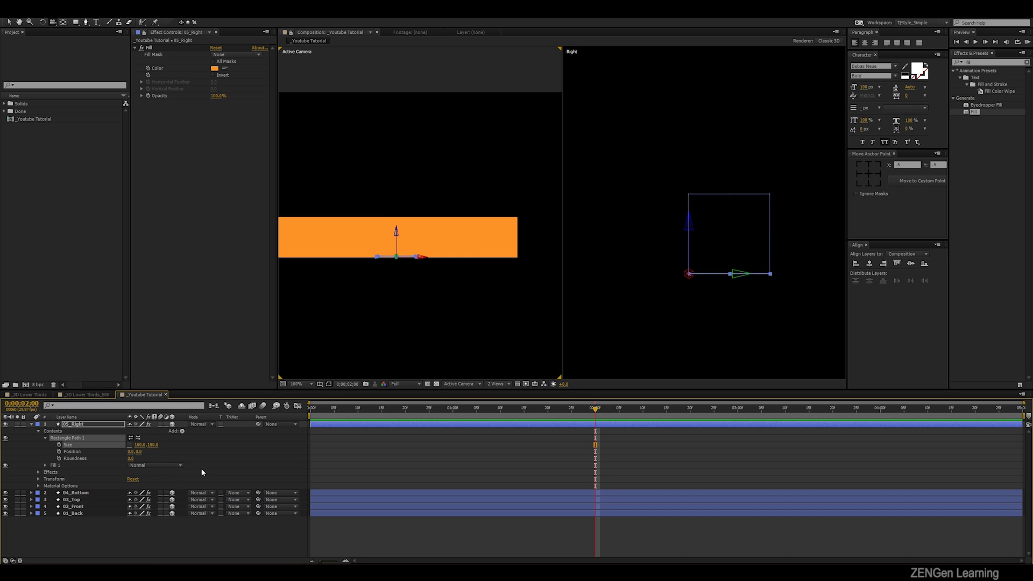
{"action": "left_click", "coordinate": [129, 445]}
{"action": "left_click", "coordinate": [32, 424]}
- Show the rotation properties of the 05_Right layer and set its X Rotation to 0°
{"action": "left_click", "coordinate": [83, 425]}
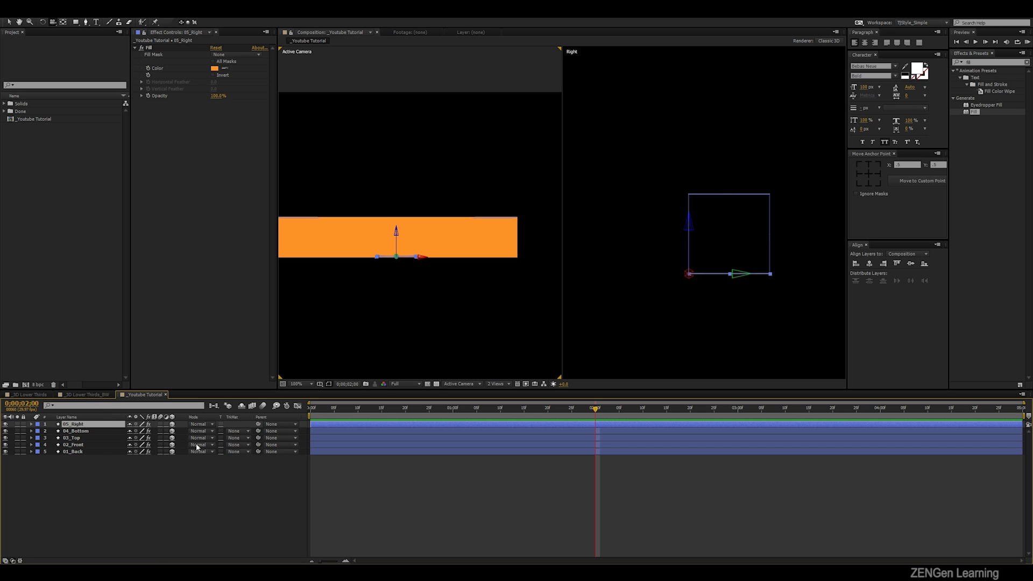
{"action": "left_click", "coordinate": [85, 433]}
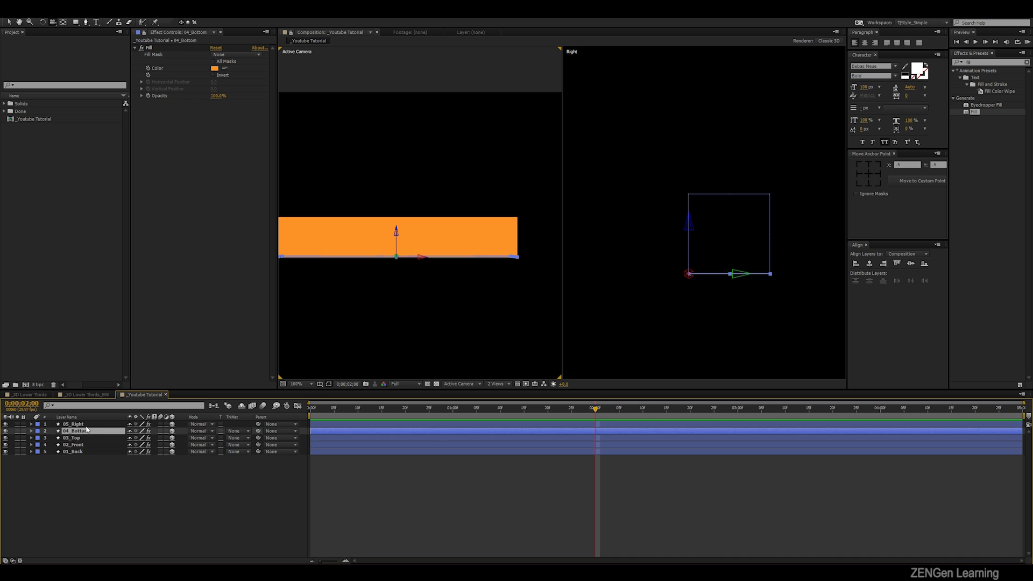
{"action": "left_click", "coordinate": [83, 425]}
{"action": "key", "text": "r"}
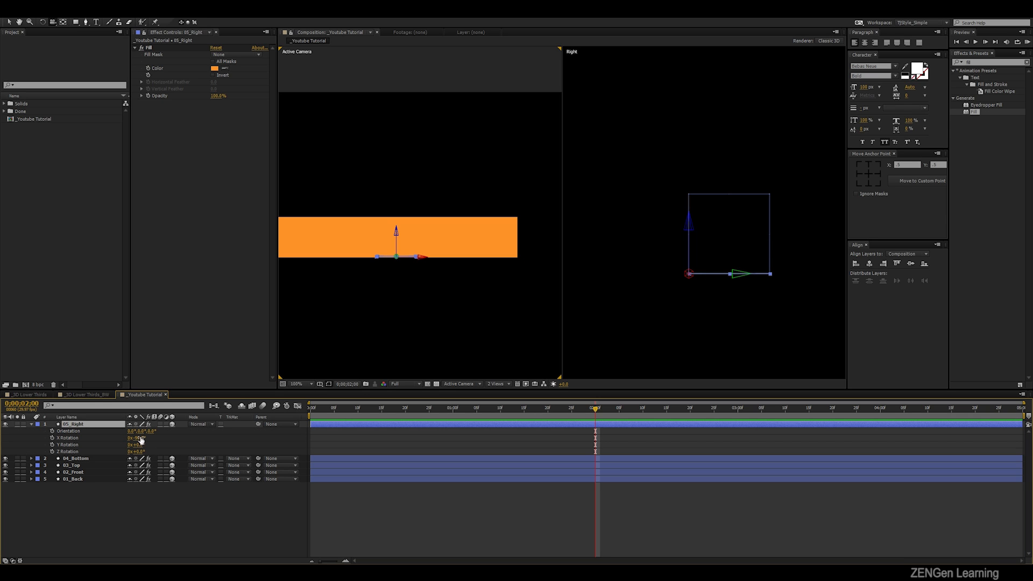
{"action": "left_click", "coordinate": [142, 439]}
{"action": "type", "text": "0"}
{"action": "left_click", "coordinate": [227, 436]}
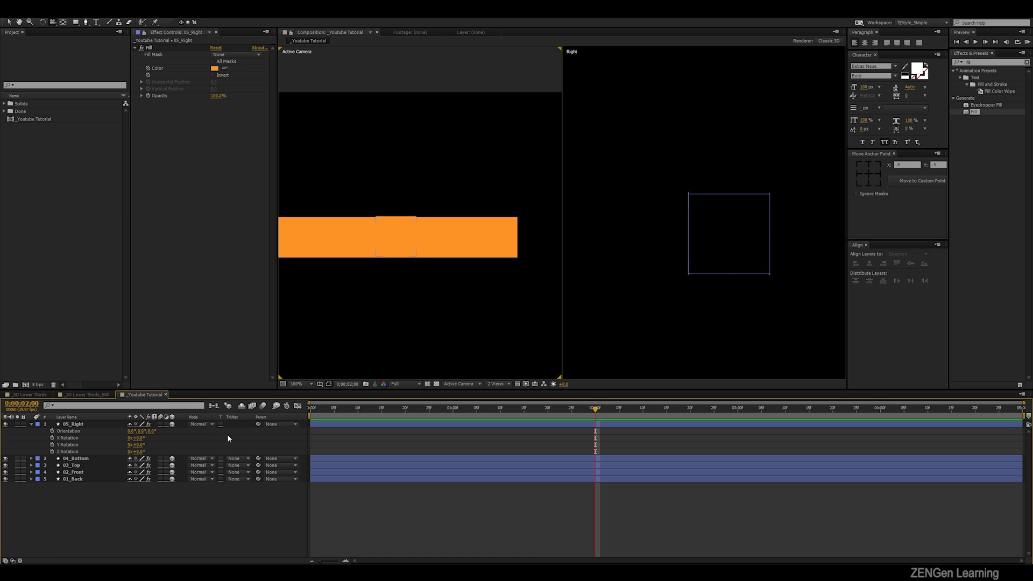
- Switch the second composition view from Right to Front and zoom it out to show the whole box
{"action": "key", "text": "v"}
{"action": "left_click", "coordinate": [408, 232]}
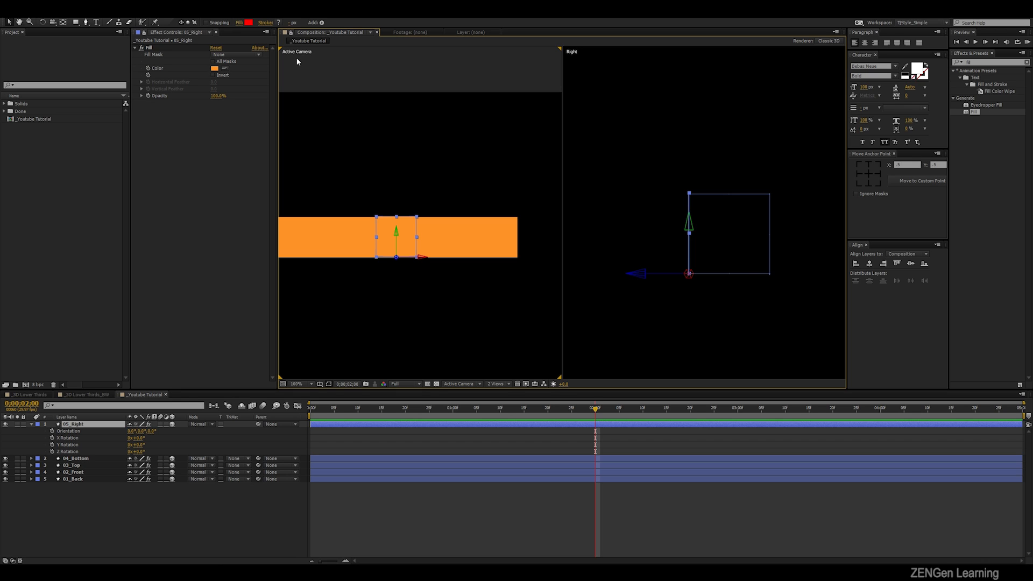
{"action": "left_click", "coordinate": [660, 102]}
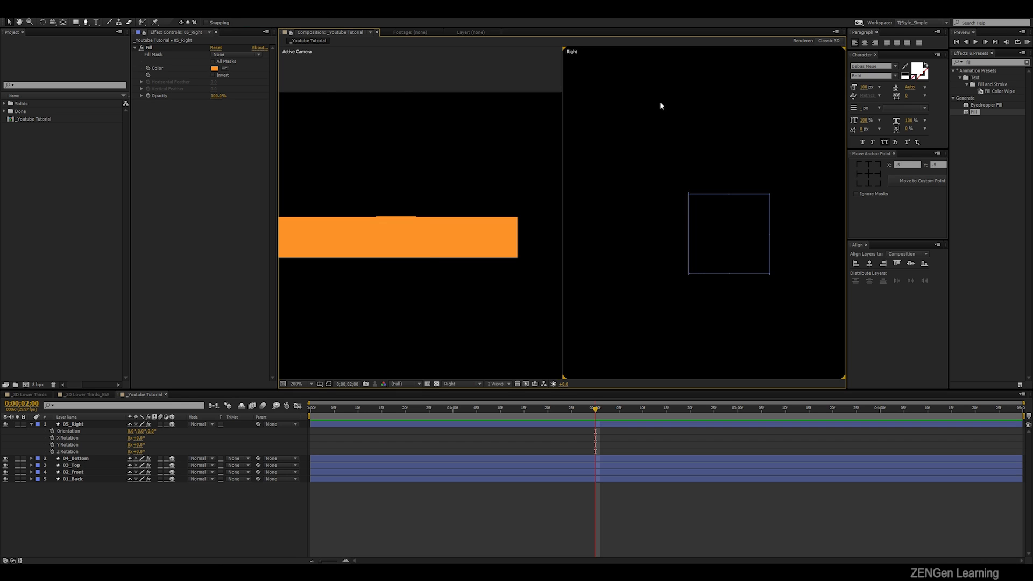
{"action": "left_click", "coordinate": [466, 384]}
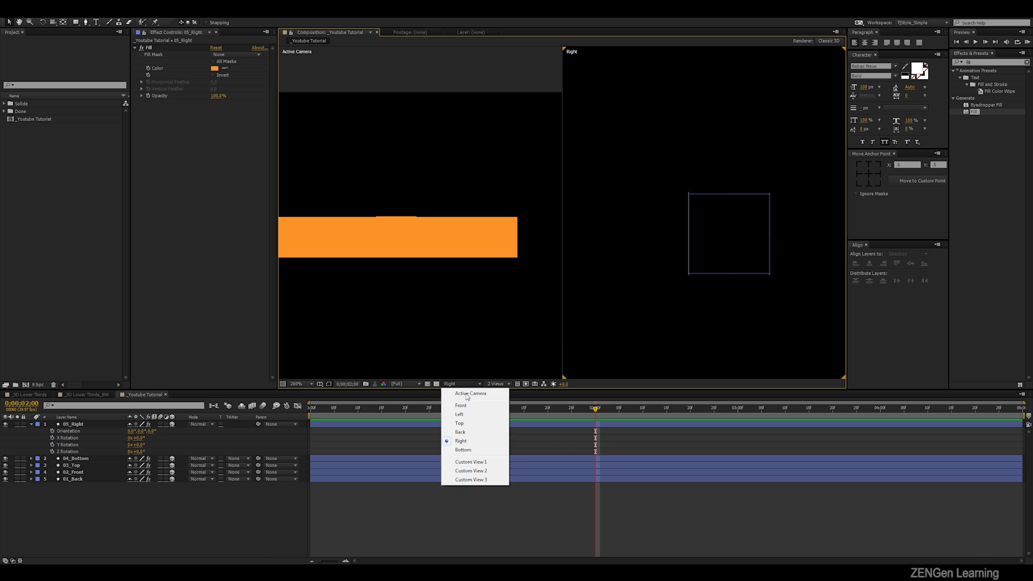
{"action": "left_click", "coordinate": [473, 410]}
{"action": "key", "text": "comma"}
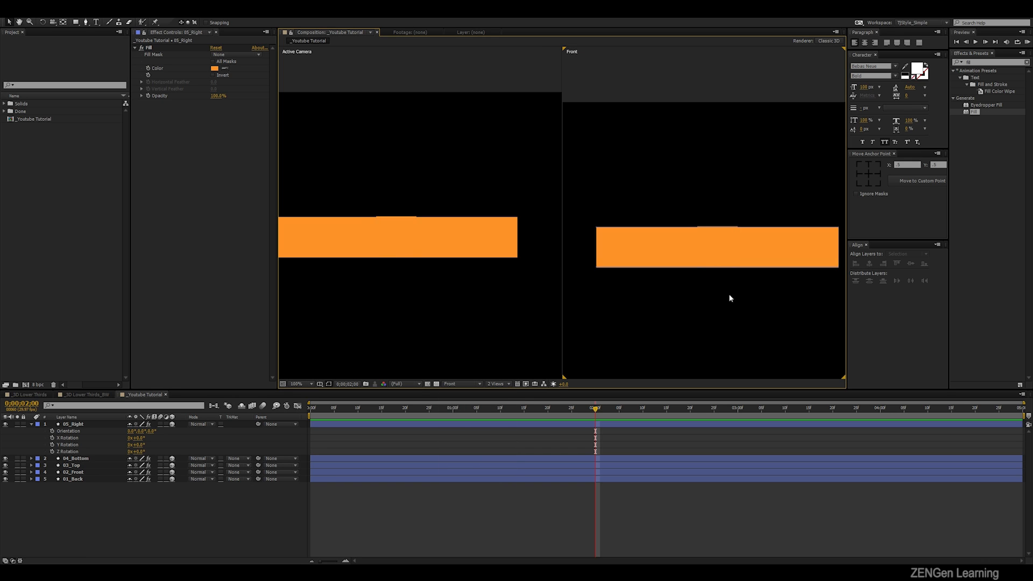
- Move the 05_Right layer horizontally in the Front view until its left edge meets the right end of the box
{"action": "left_click", "coordinate": [729, 254]}
{"action": "left_click_drag", "start_coordinate": [780, 288], "coordinate": [741, 276]}
{"action": "key", "text": "period"}
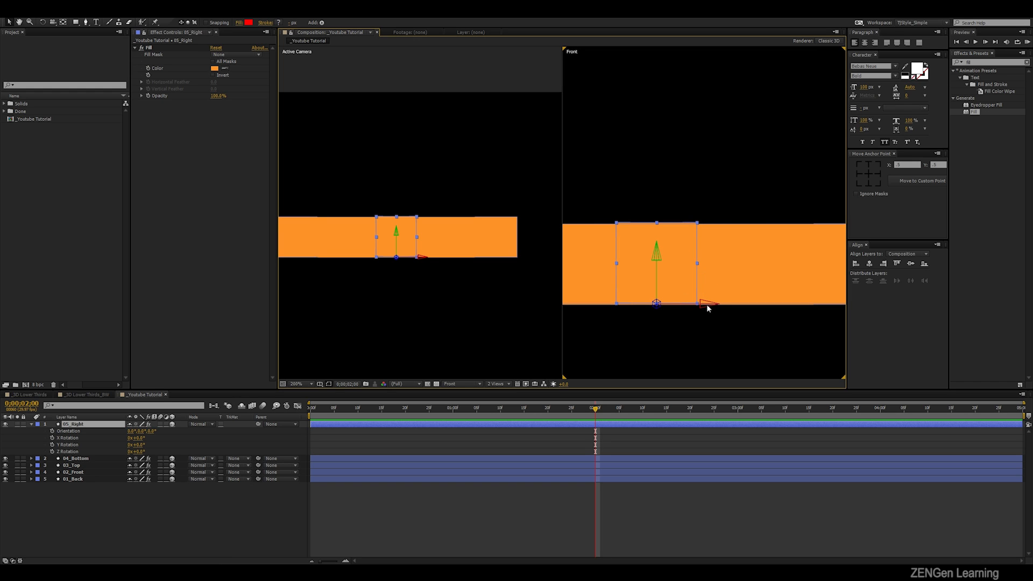
{"action": "left_click_drag", "start_coordinate": [704, 305], "coordinate": [749, 318]}
{"action": "left_click", "coordinate": [766, 309]}
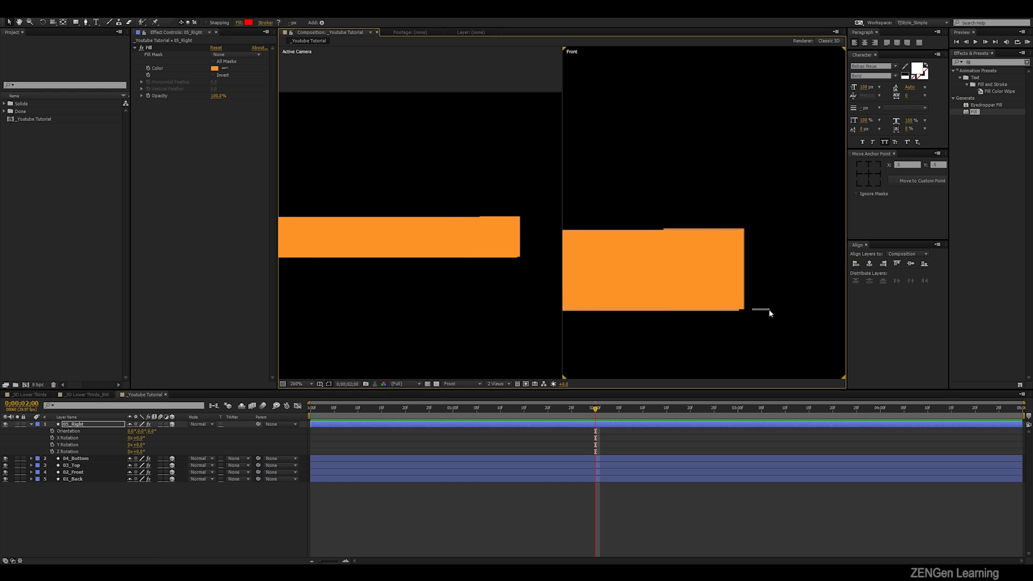
{"action": "left_click", "coordinate": [701, 238]}
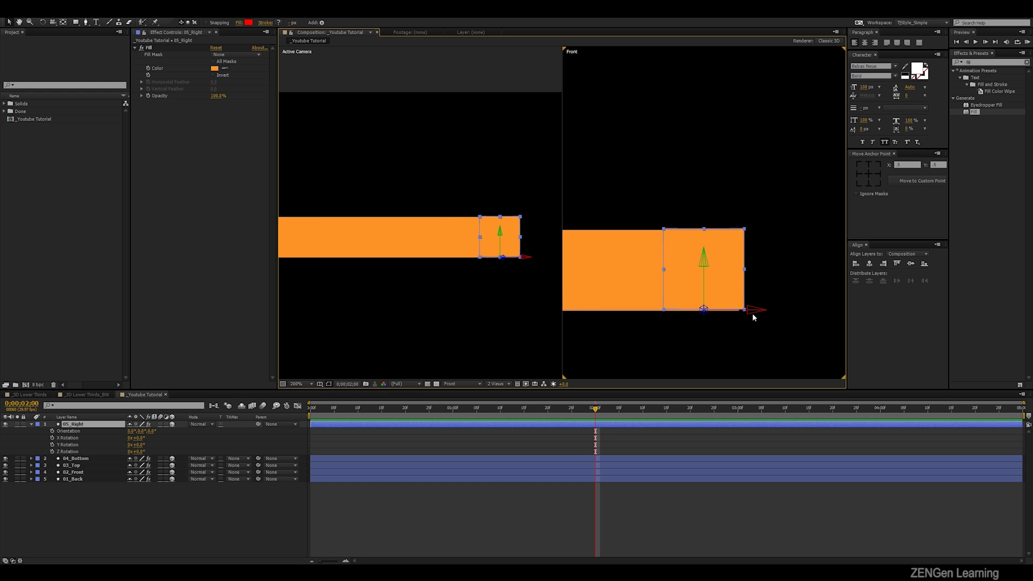
{"action": "left_click_drag", "start_coordinate": [758, 311], "coordinate": [720, 235]}
{"action": "scroll", "coordinate": [780, 293], "scroll_direction": "up", "scroll_amount": 2}
{"action": "key", "text": "ctrl+shift+a"}
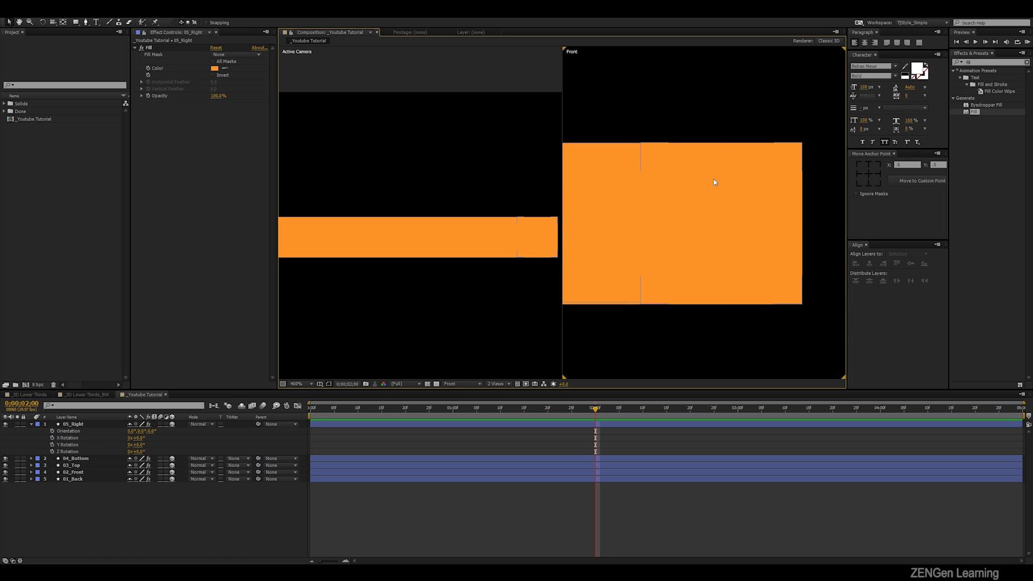
{"action": "left_click", "coordinate": [714, 181]}
{"action": "key", "text": "ctrl+shift+a"}
{"action": "left_click", "coordinate": [714, 181]}
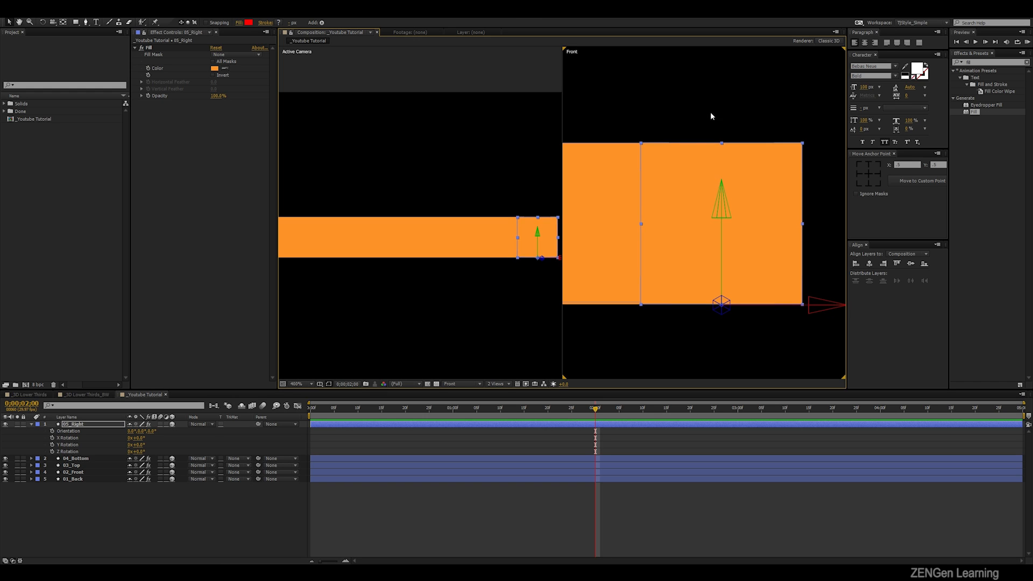
{"action": "key", "text": "ctrl+shift+a"}
- Move the anchor point of the 05_Right layer to its lower-left corner in the Front view
{"action": "left_click", "coordinate": [729, 243]}
{"action": "key", "text": "y"}
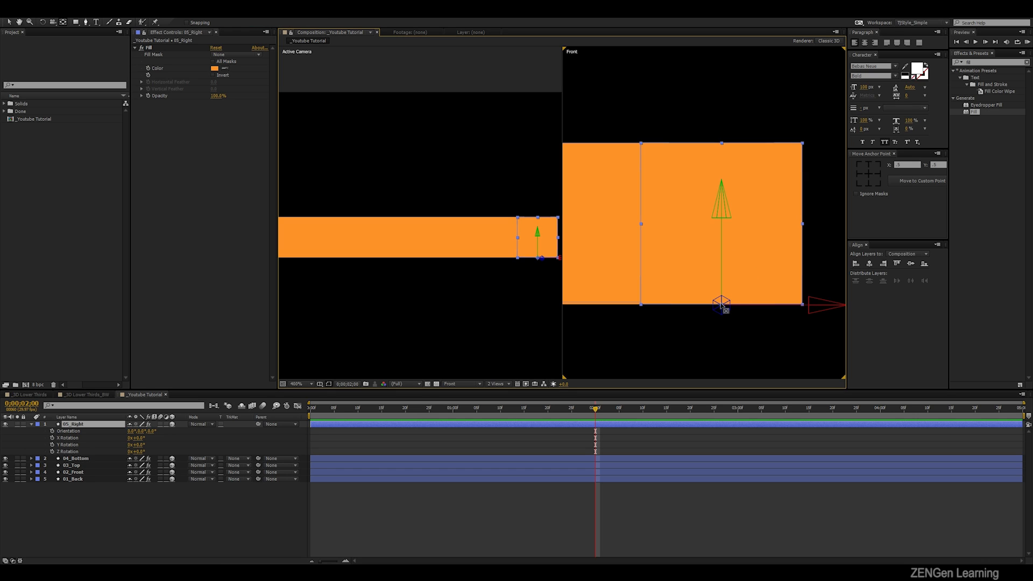
{"action": "left_click_drag", "start_coordinate": [722, 304], "coordinate": [641, 304]}
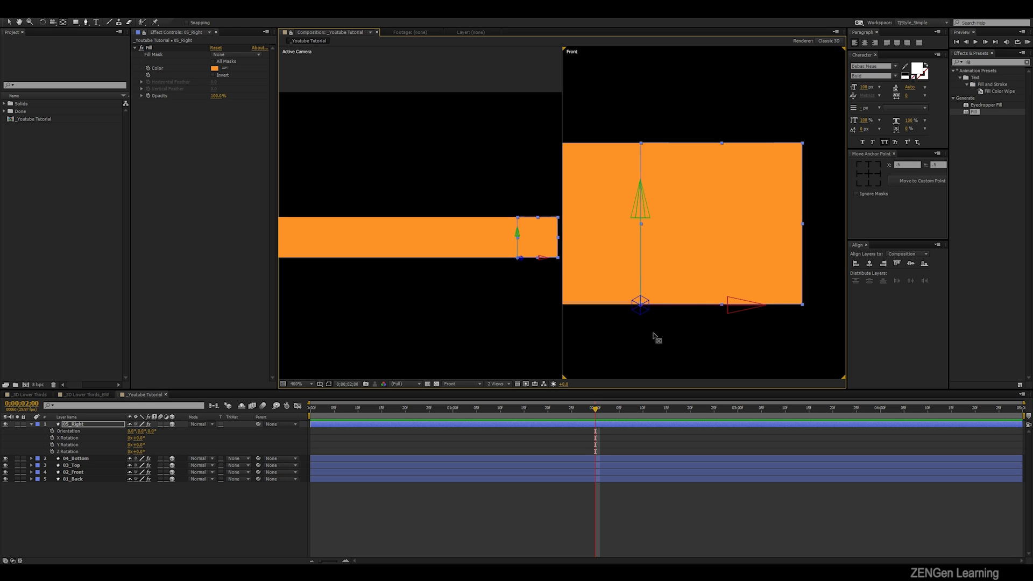
- Set the Y Rotation of the 05_Right layer to -90° and deselect it
{"action": "left_click", "coordinate": [86, 425]}
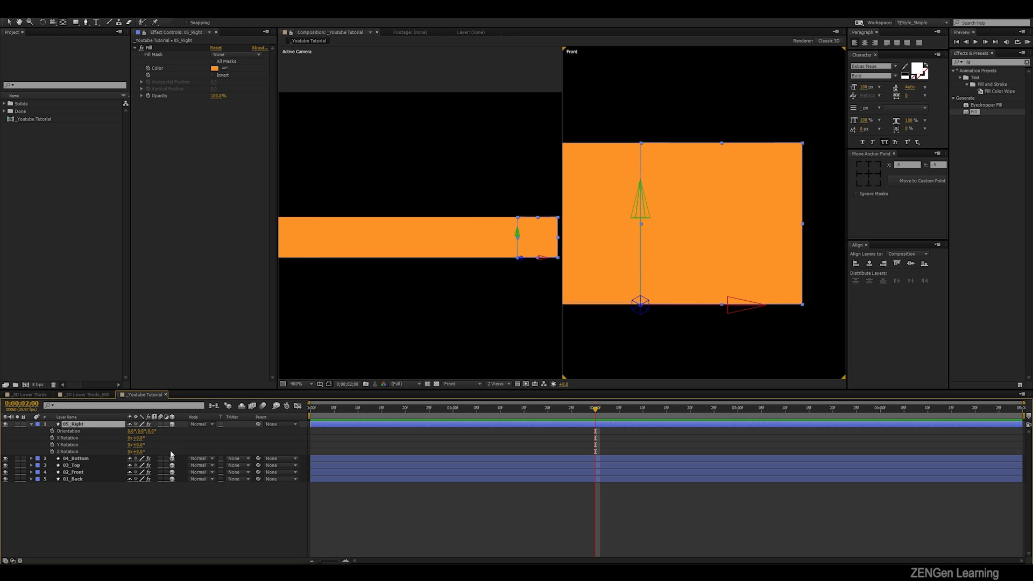
{"action": "left_click_drag", "start_coordinate": [137, 445], "coordinate": [115, 446]}
{"action": "left_click", "coordinate": [139, 445]}
{"action": "type", "text": "-90"}
{"action": "key", "text": "Return"}
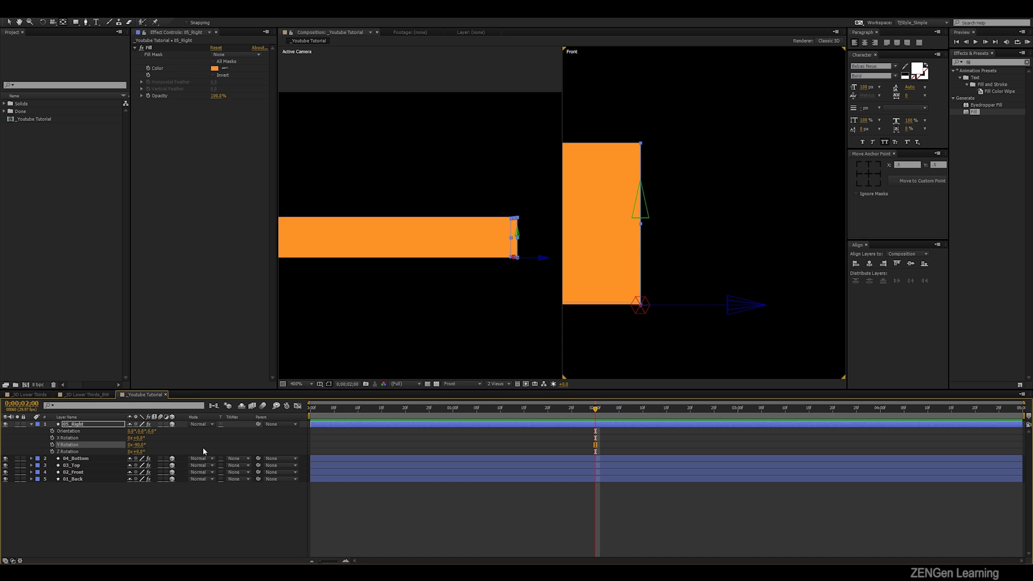
{"action": "left_click", "coordinate": [687, 217]}
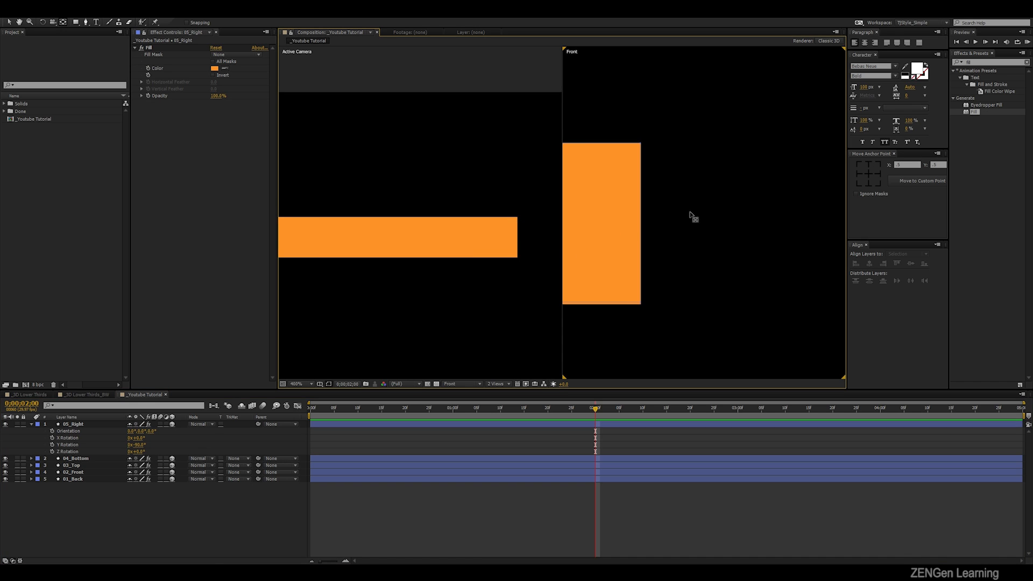
- Examine how the 05_Right layer meets the end of the box, with the whole box shown in the Front view
{"action": "key", "text": "v"}
{"action": "left_click", "coordinate": [83, 427]}
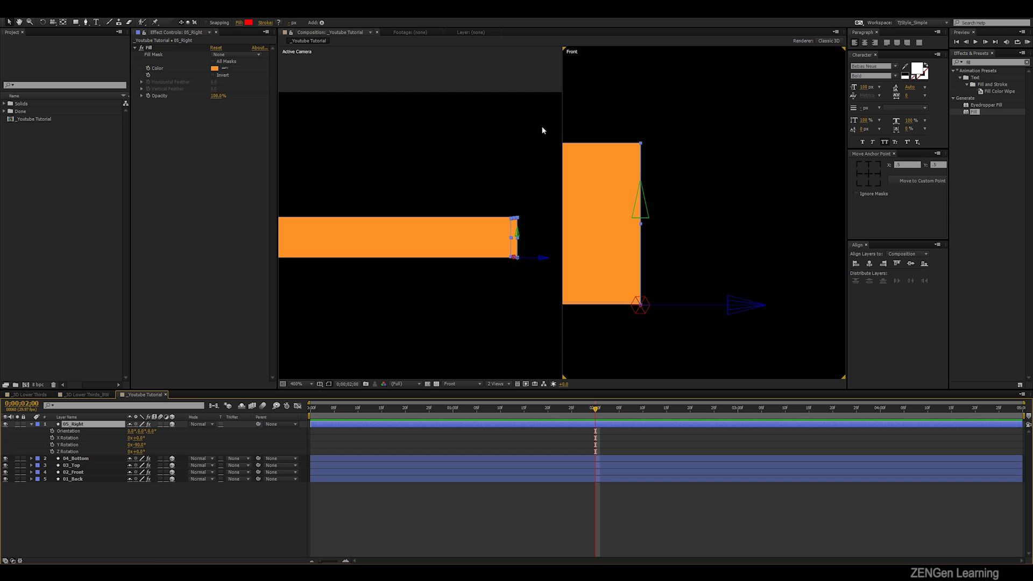
{"action": "left_click", "coordinate": [606, 67]}
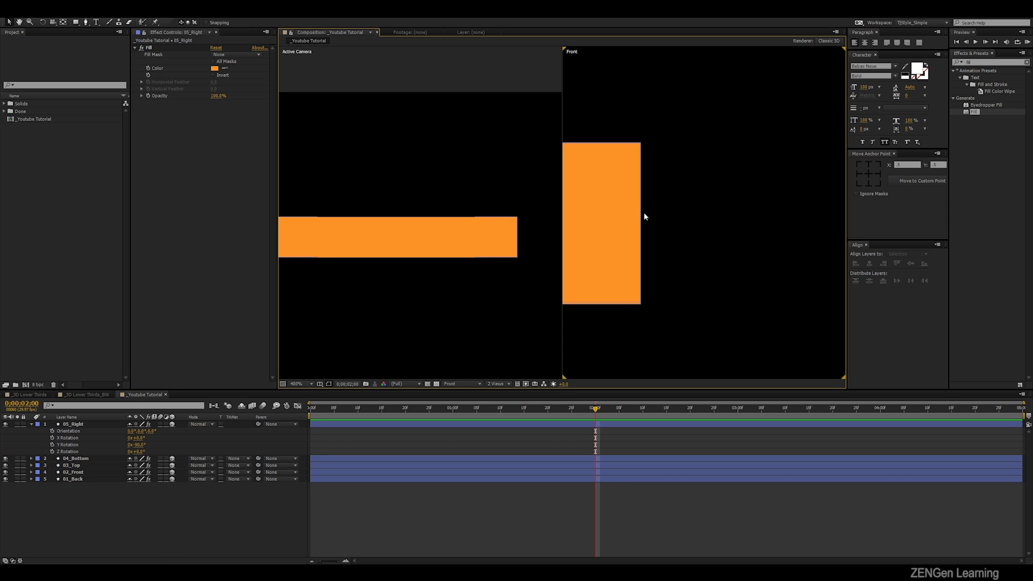
{"action": "key", "text": "comma"}
{"action": "key", "text": "comma"}
{"action": "key", "text": "comma"}
{"action": "left_click_drag", "start_coordinate": [682, 240], "coordinate": [733, 250]}
{"action": "scroll", "coordinate": [736, 233], "scroll_direction": "up", "scroll_amount": 1}
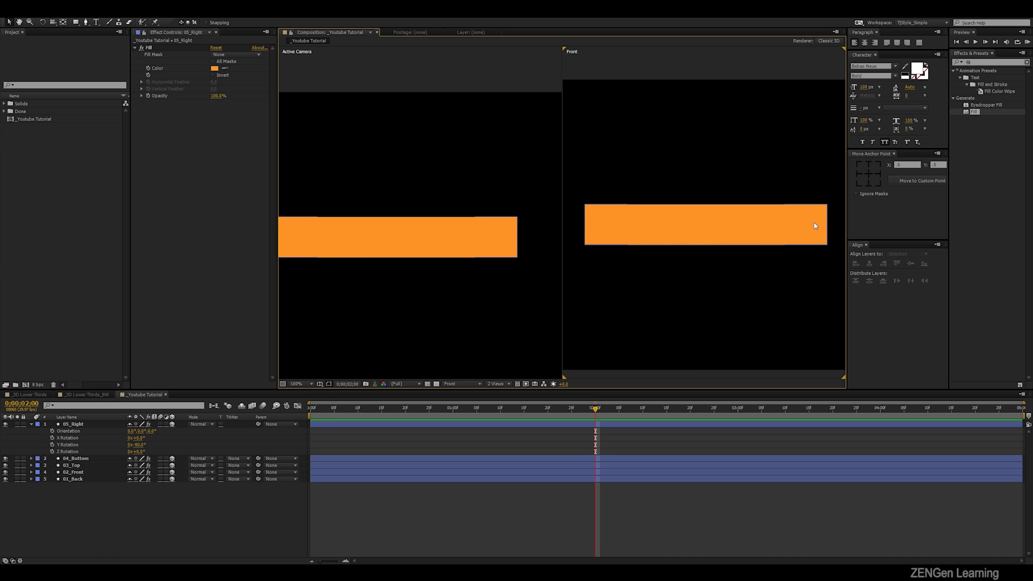
{"action": "left_click", "coordinate": [450, 286]}
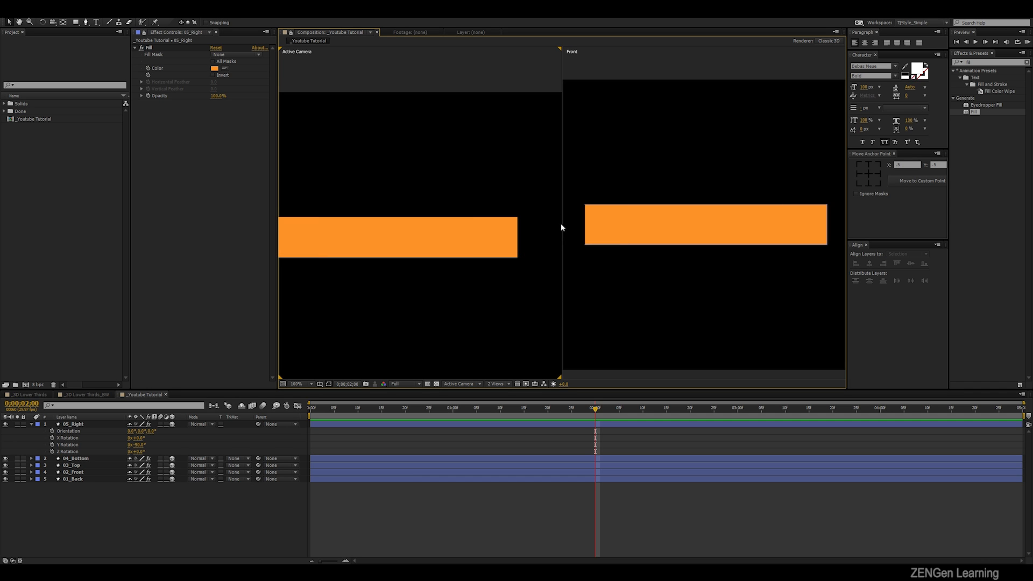
{"action": "left_click", "coordinate": [588, 55]}
- Duplicate the 05_Right layer and rename the copy 06_Left
{"action": "left_click", "coordinate": [76, 426]}
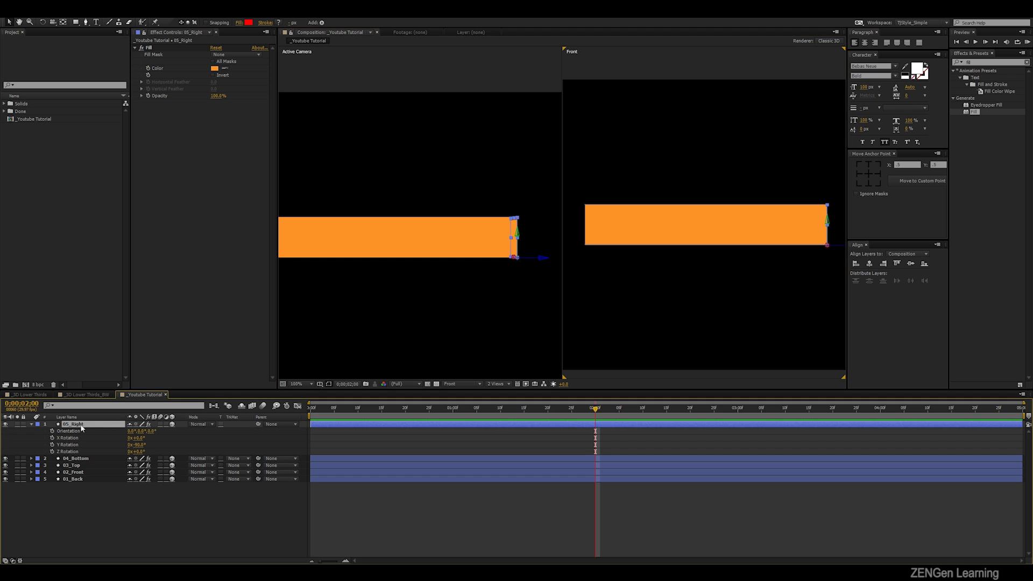
{"action": "key", "text": "ctrl+d"}
{"action": "right_click", "coordinate": [79, 425]}
{"action": "left_click", "coordinate": [96, 420]}
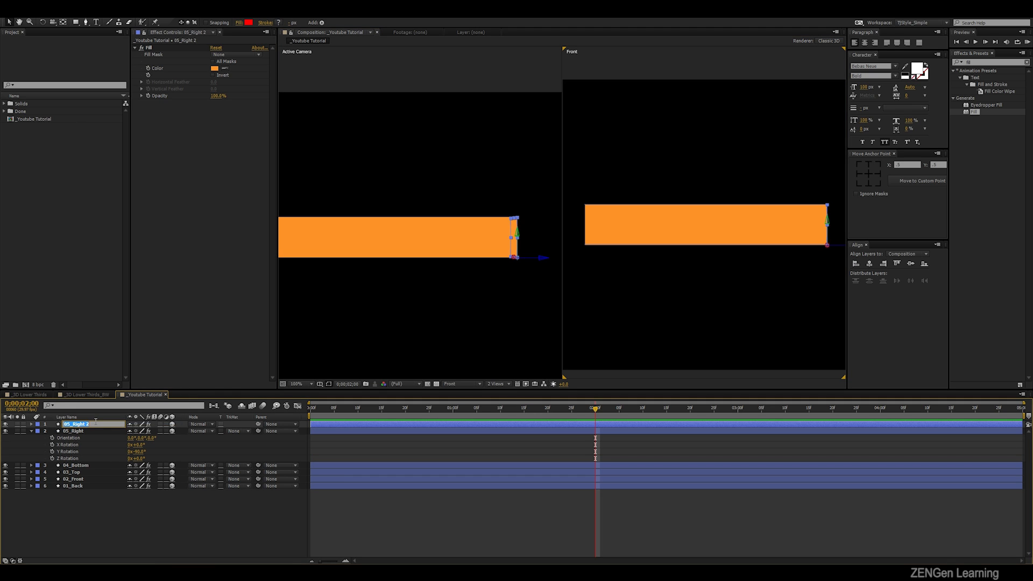
{"action": "type", "text": "06_Lef"}
{"action": "key", "text": "Return"}
{"action": "key", "text": "Return"}
{"action": "key", "text": "Right"}
{"action": "type", "text": "t"}
{"action": "key", "text": "Return"}
- Move the 06_Left layer horizontally along the box to its left end
{"action": "left_click_drag", "start_coordinate": [542, 260], "coordinate": [380, 270]}
{"action": "left_click", "coordinate": [664, 263]}
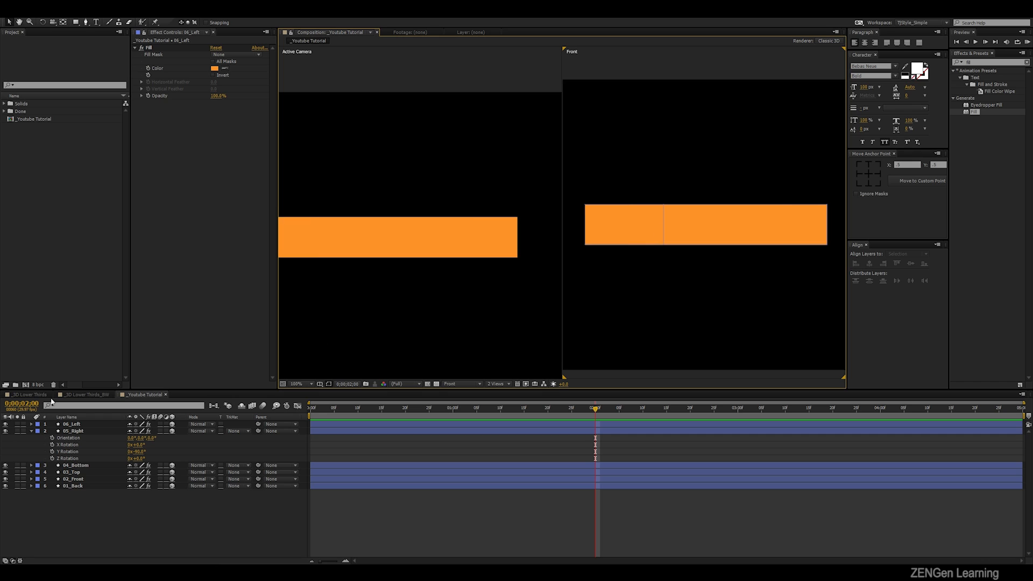
{"action": "left_click", "coordinate": [81, 425]}
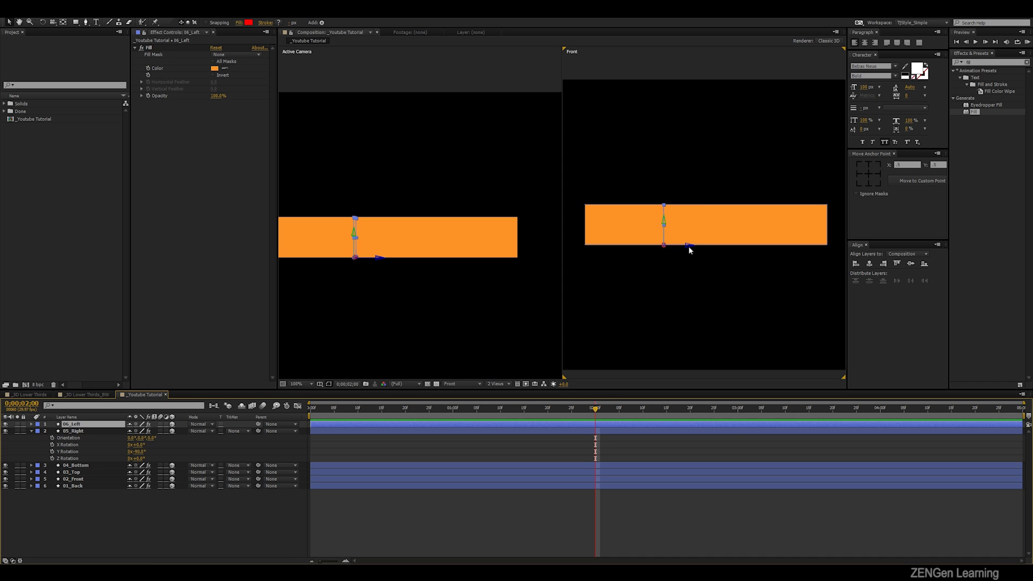
{"action": "left_click_drag", "start_coordinate": [688, 246], "coordinate": [796, 289]}
- Nudge the 06_Left layer left in the Front view until it sits flush with the box's left edge, and deselect it
{"action": "scroll", "coordinate": [605, 246], "scroll_direction": "up", "scroll_amount": 2}
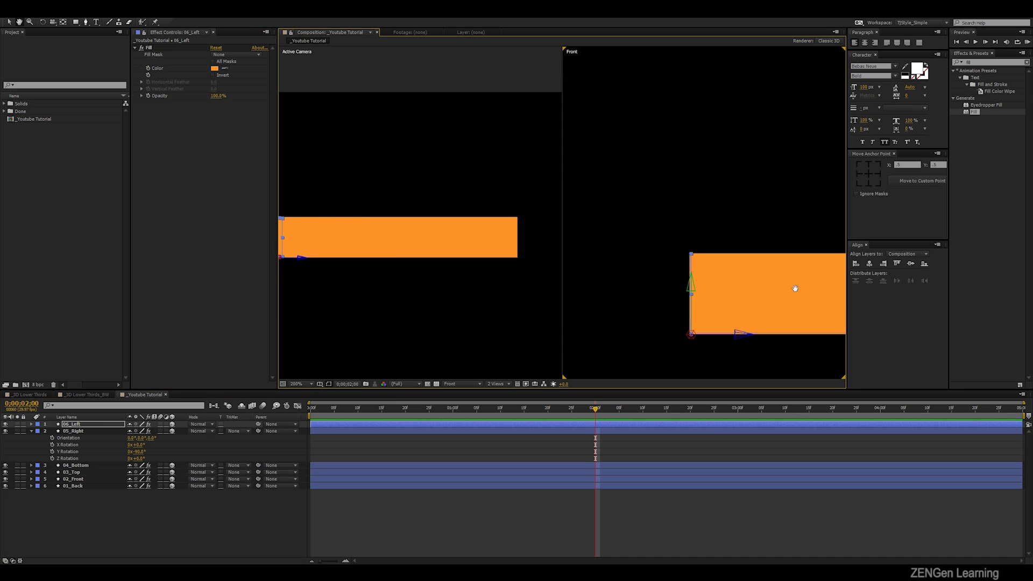
{"action": "scroll", "coordinate": [735, 175], "scroll_direction": "up", "scroll_amount": 4}
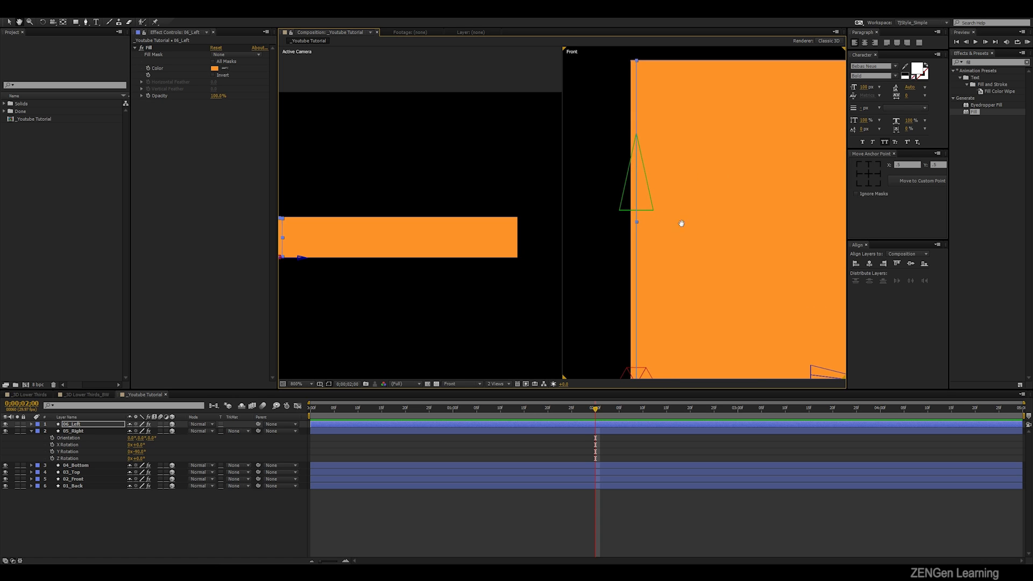
{"action": "scroll", "coordinate": [681, 223], "scroll_direction": "down", "scroll_amount": 1}
{"action": "left_click_drag", "start_coordinate": [697, 244], "coordinate": [712, 270]}
{"action": "left_click_drag", "start_coordinate": [769, 307], "coordinate": [758, 306]}
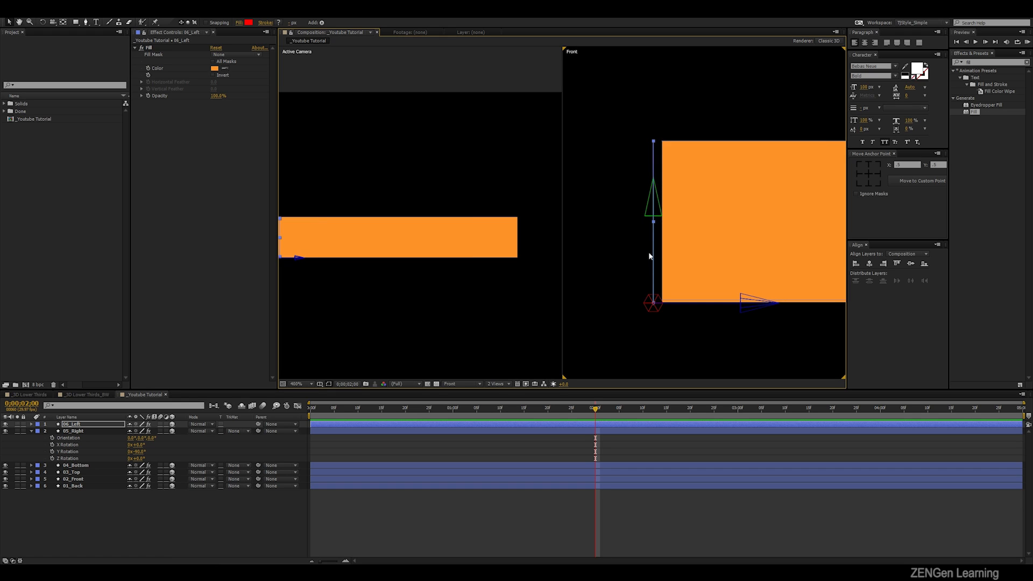
{"action": "key", "text": "ctrl+z"}
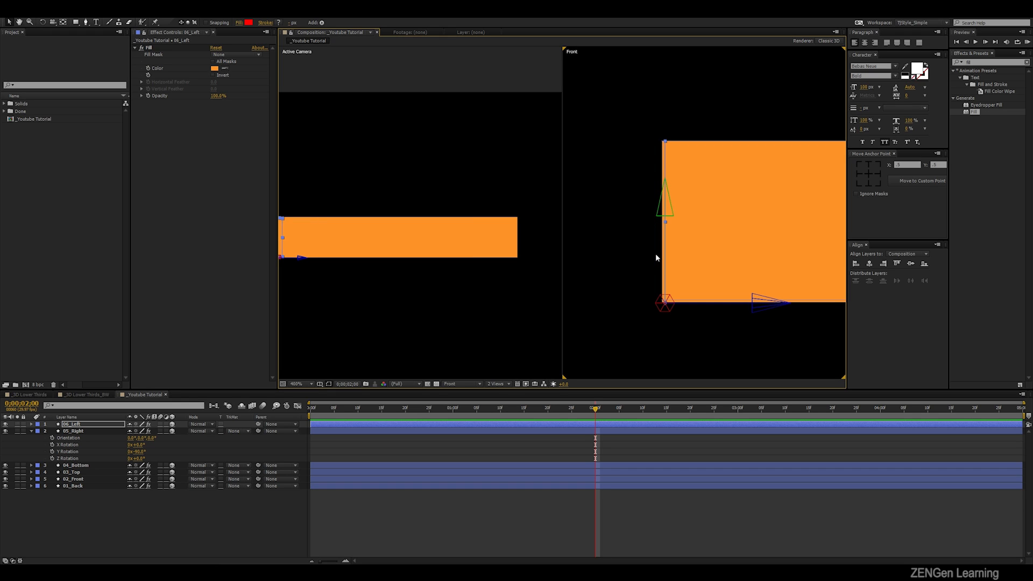
{"action": "key", "text": "Left"}
{"action": "key", "text": "Left"}
{"action": "key", "text": "Left"}
{"action": "key", "text": "Left"}
{"action": "key", "text": "Left"}
{"action": "key", "text": "Left"}
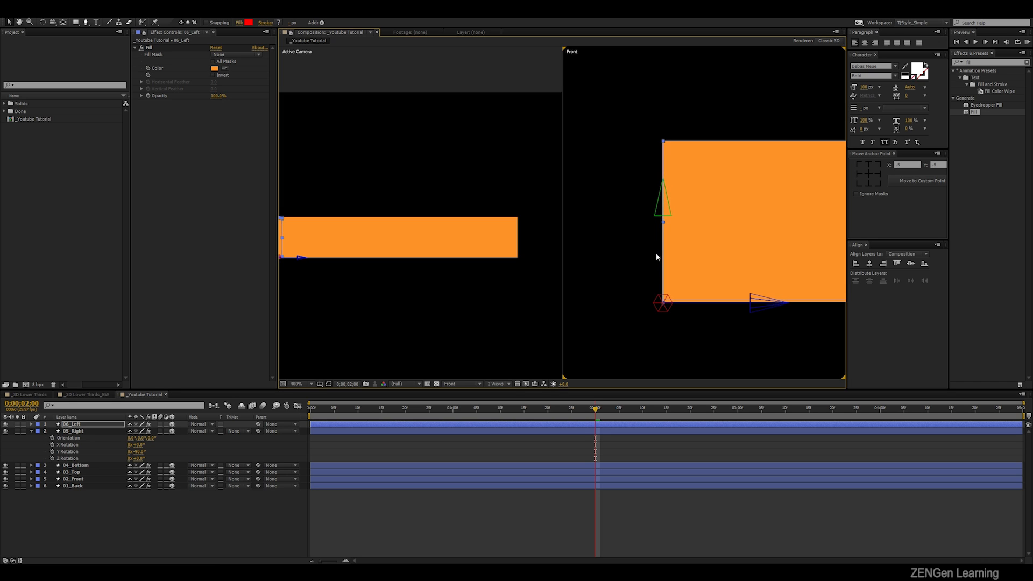
{"action": "left_click", "coordinate": [713, 66]}
- Zoom out the Front view to show the whole frame and collapse the 05_Right layer's rotation properties
{"action": "scroll", "coordinate": [722, 151], "scroll_direction": "down", "scroll_amount": 3}
{"action": "key", "text": "space"}
{"action": "left_click_drag", "start_coordinate": [780, 198], "coordinate": [730, 188]}
{"action": "left_click", "coordinate": [477, 307]}
{"action": "left_click", "coordinate": [96, 500]}
{"action": "key", "text": "u"}
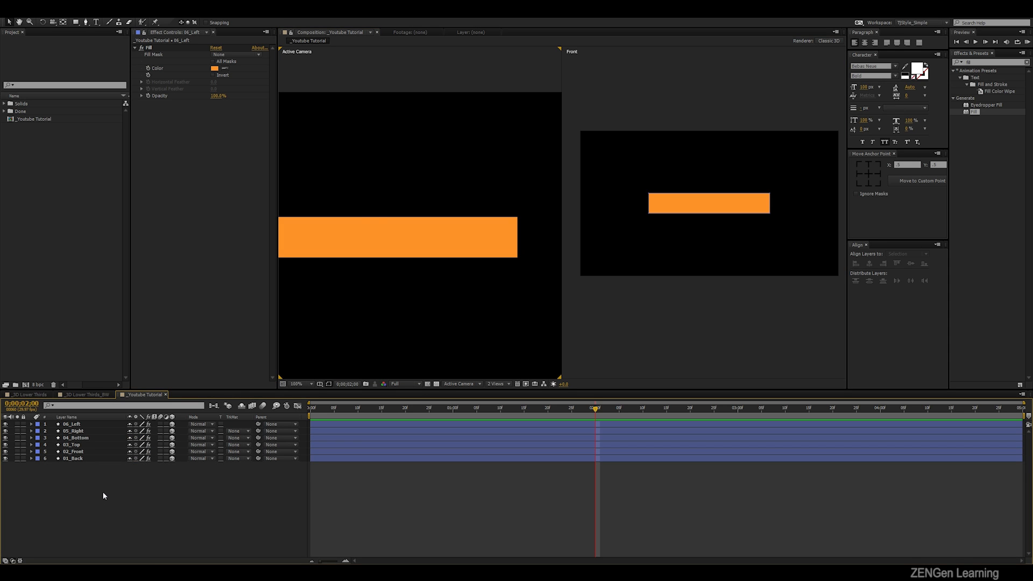
- Add a camera and orbit the Active Camera view to show the box's top, front and right faces
{"action": "key", "text": "ctrl+alt+shift+c"}
{"action": "left_click", "coordinate": [602, 367]}
{"action": "left_click", "coordinate": [455, 308]}
{"action": "key", "text": "c"}
{"action": "left_click_drag", "start_coordinate": [442, 300], "coordinate": [419, 234]}
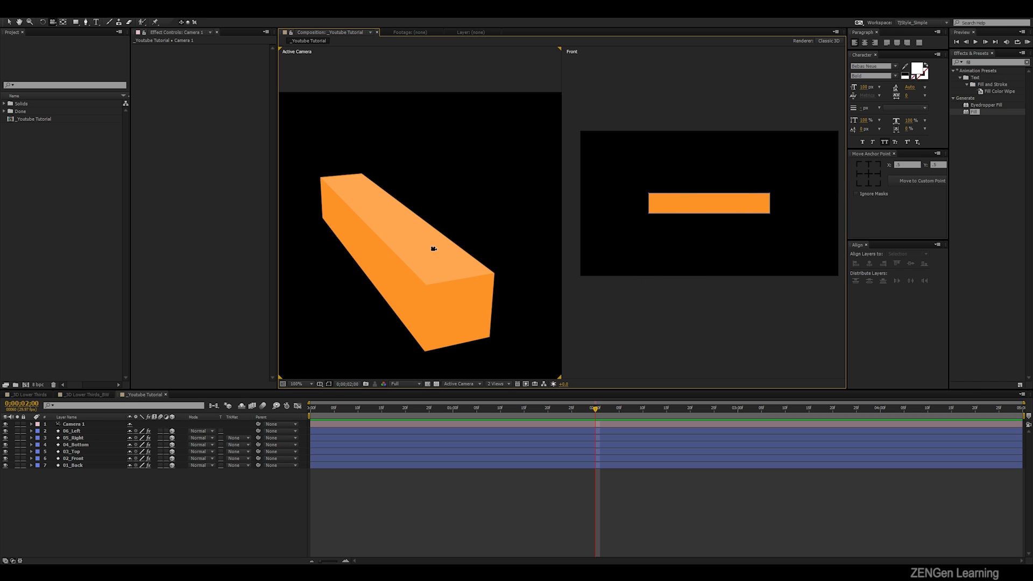
- Change the Fill colour of the 03_Top layer to the same darker orange as the other faces
{"action": "key", "text": "v"}
{"action": "left_click", "coordinate": [81, 452]}
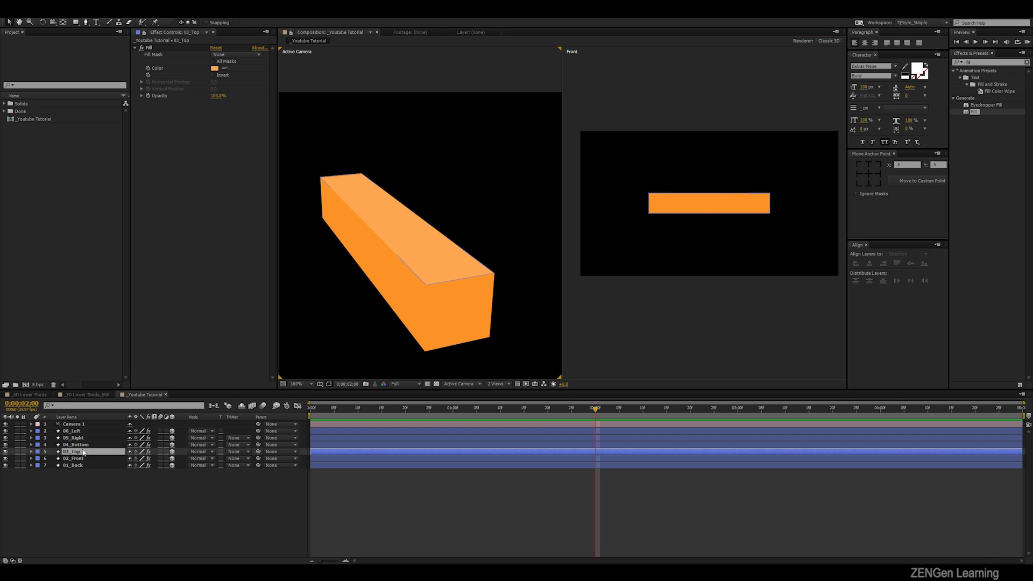
{"action": "left_click", "coordinate": [154, 54]}
{"action": "left_click", "coordinate": [217, 69]}
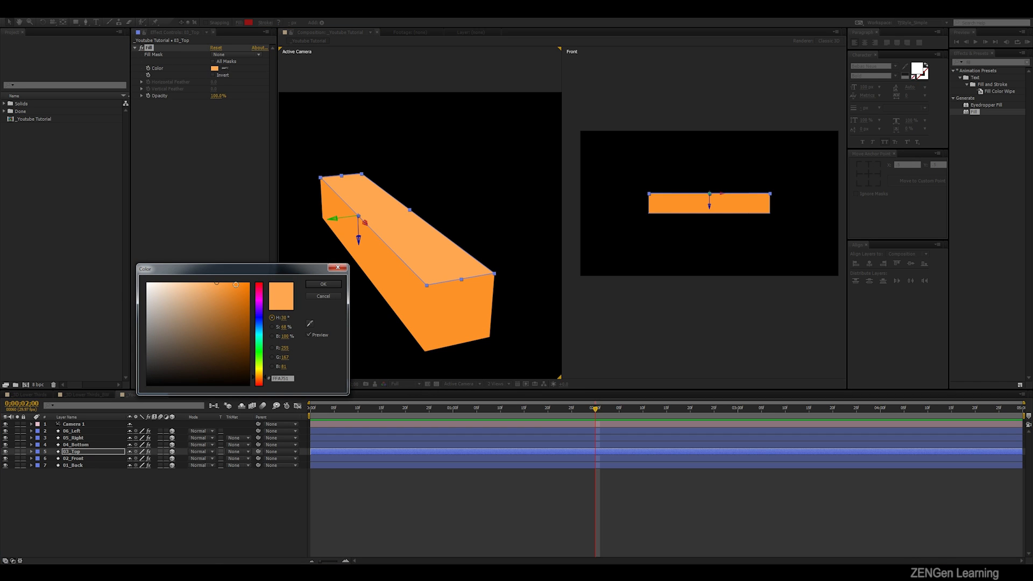
{"action": "left_click_drag", "start_coordinate": [233, 284], "coordinate": [212, 282]}
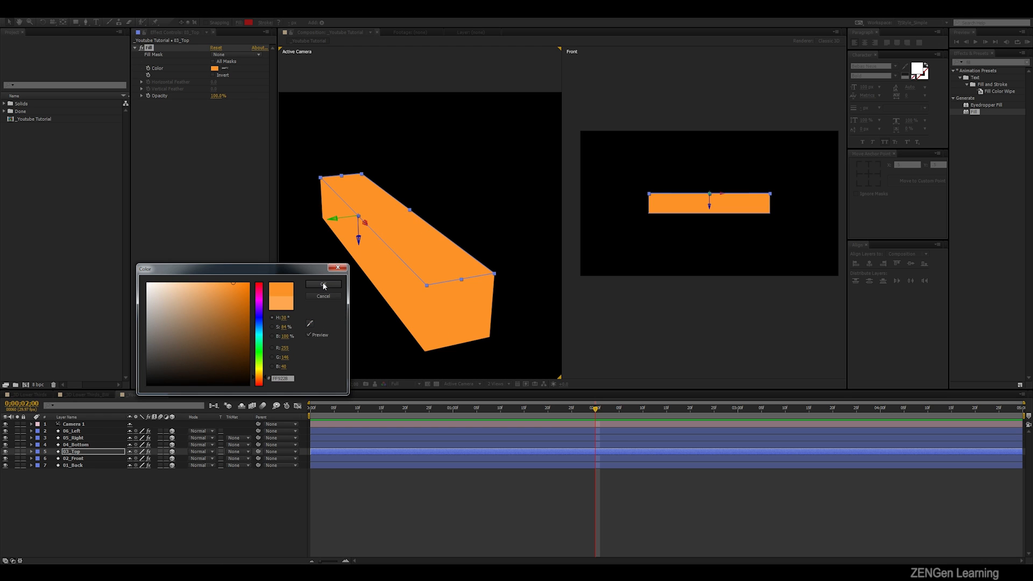
{"action": "left_click", "coordinate": [323, 296]}
{"action": "left_click", "coordinate": [337, 302]}
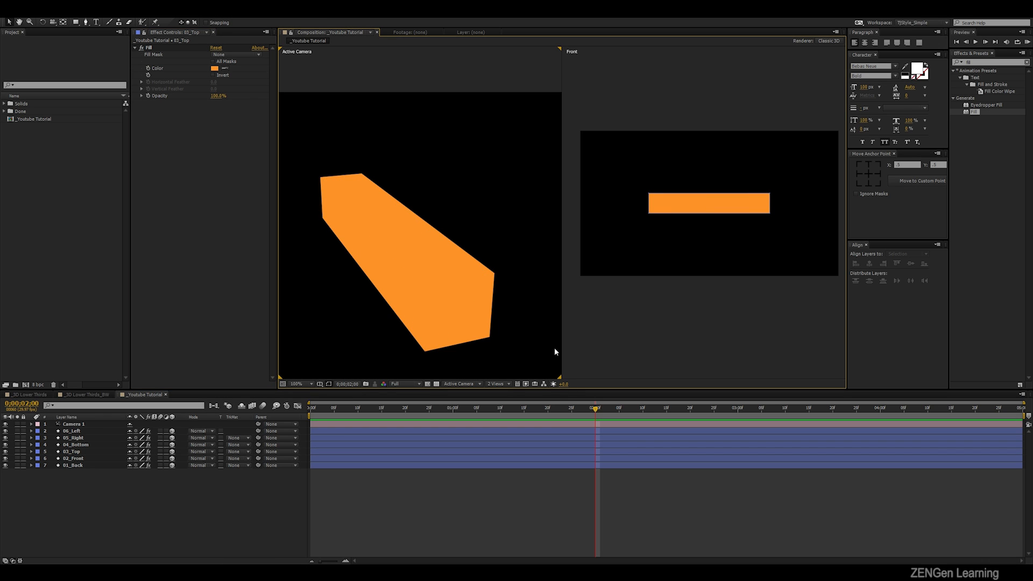
- Examine the face shading of the finished boxes in the _3D Lower Thirds_BW composition at 0;00;01;05, and return to the _Youtube Tutorial composition
{"action": "left_click", "coordinate": [96, 393]}
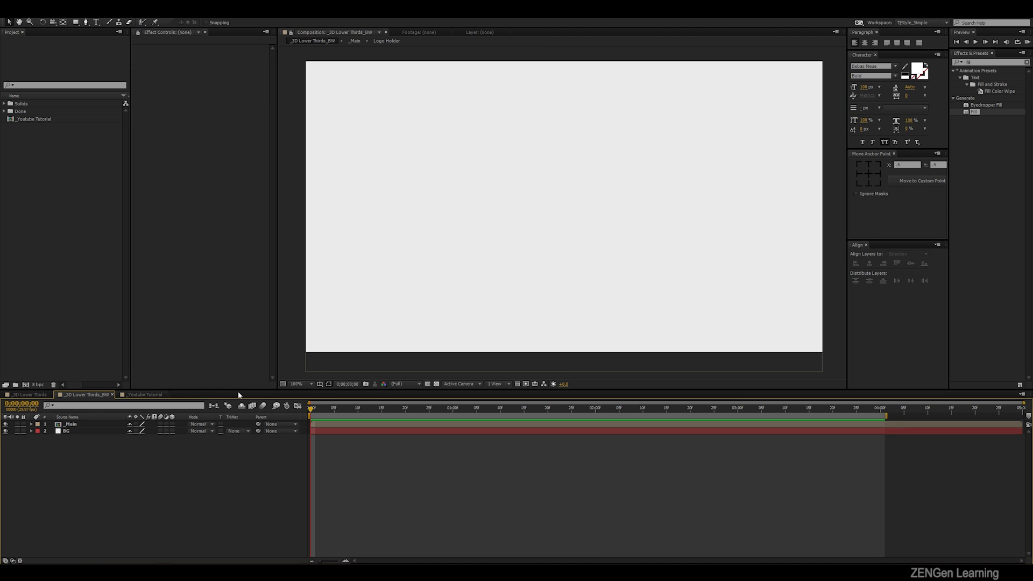
{"action": "left_click_drag", "start_coordinate": [355, 407], "coordinate": [477, 407]}
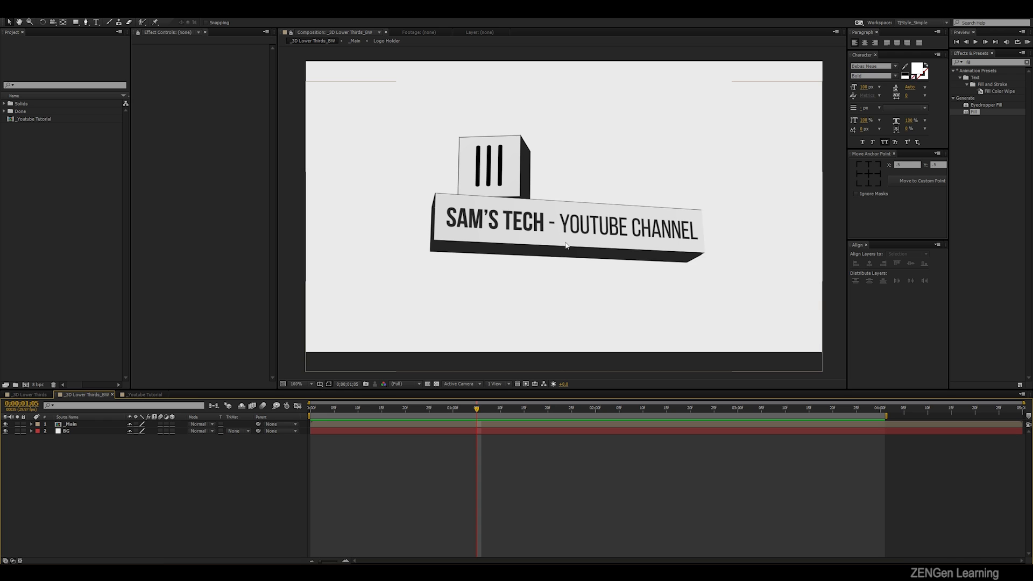
{"action": "scroll", "coordinate": [566, 245], "scroll_direction": "up", "scroll_amount": 3}
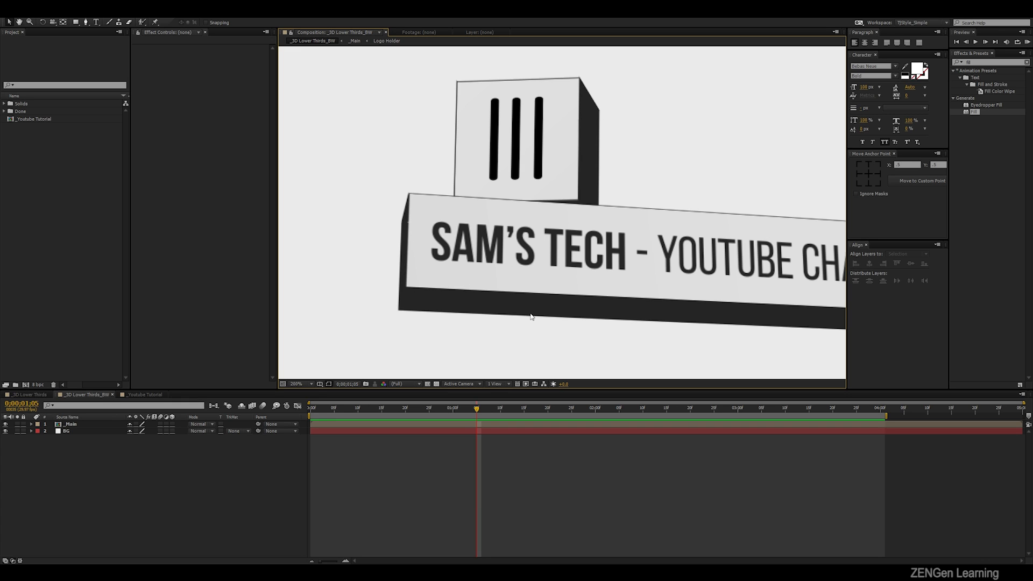
{"action": "left_click", "coordinate": [149, 393]}
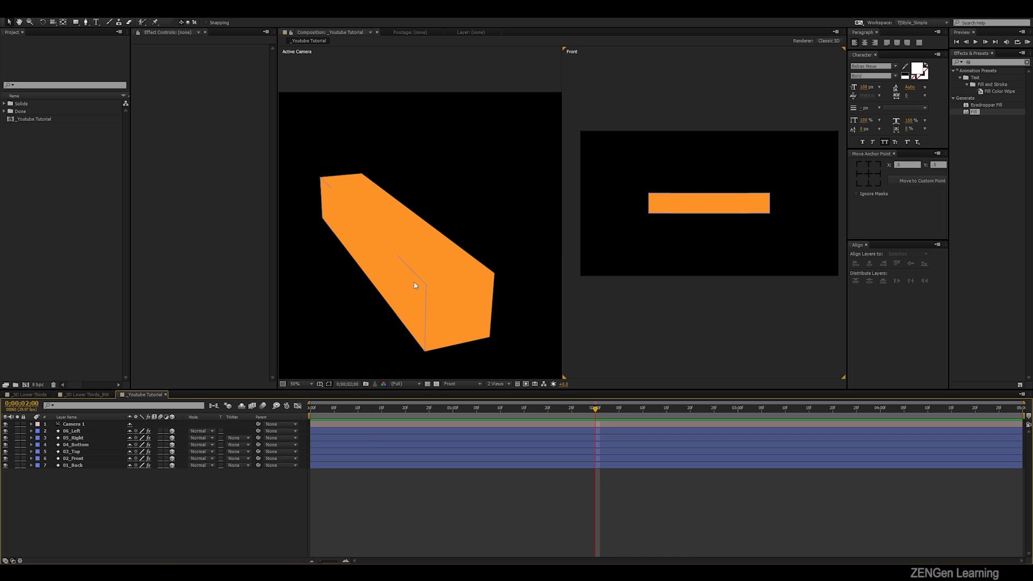
- Set the Fill colour of the 02_Front layer to a lighter orange
{"action": "left_click", "coordinate": [412, 297]}
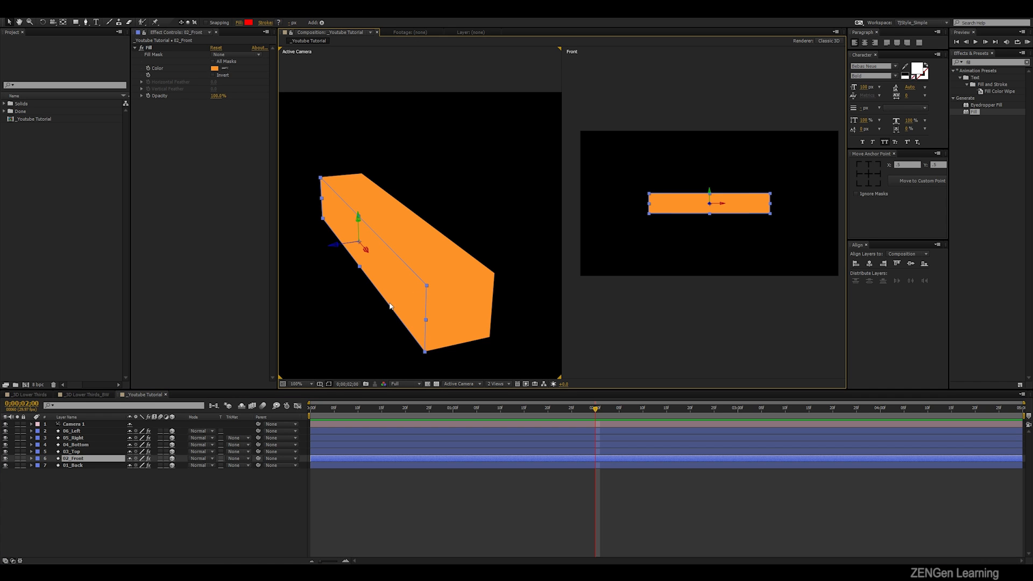
{"action": "left_click", "coordinate": [215, 68]}
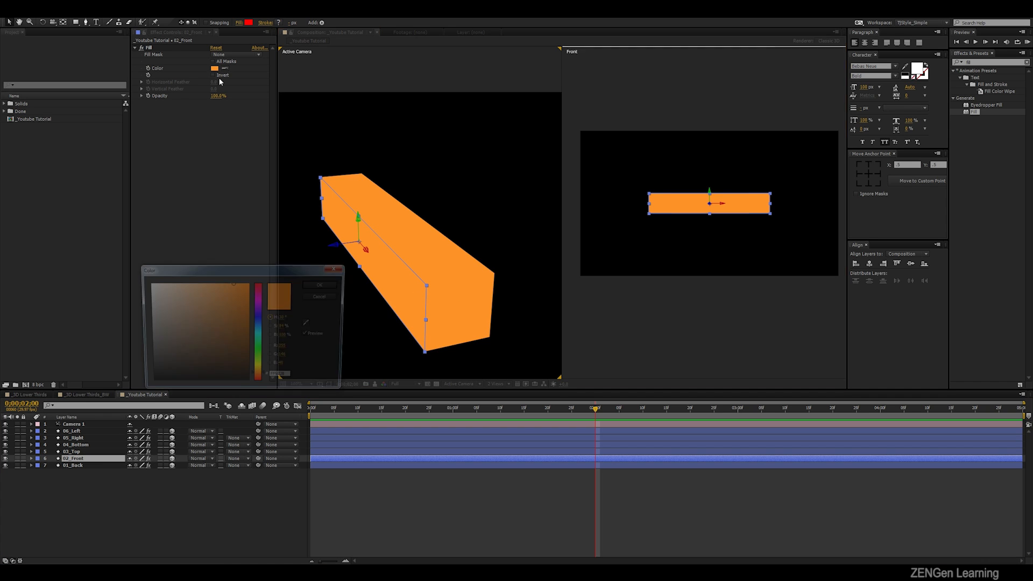
{"action": "left_click", "coordinate": [216, 281]}
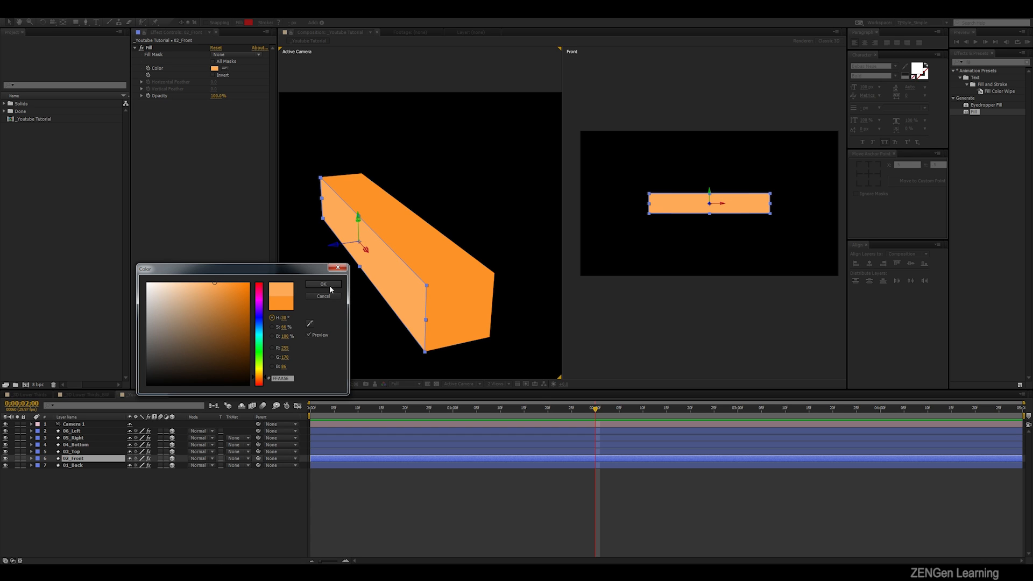
{"action": "left_click", "coordinate": [323, 284]}
{"action": "left_click", "coordinate": [340, 512]}
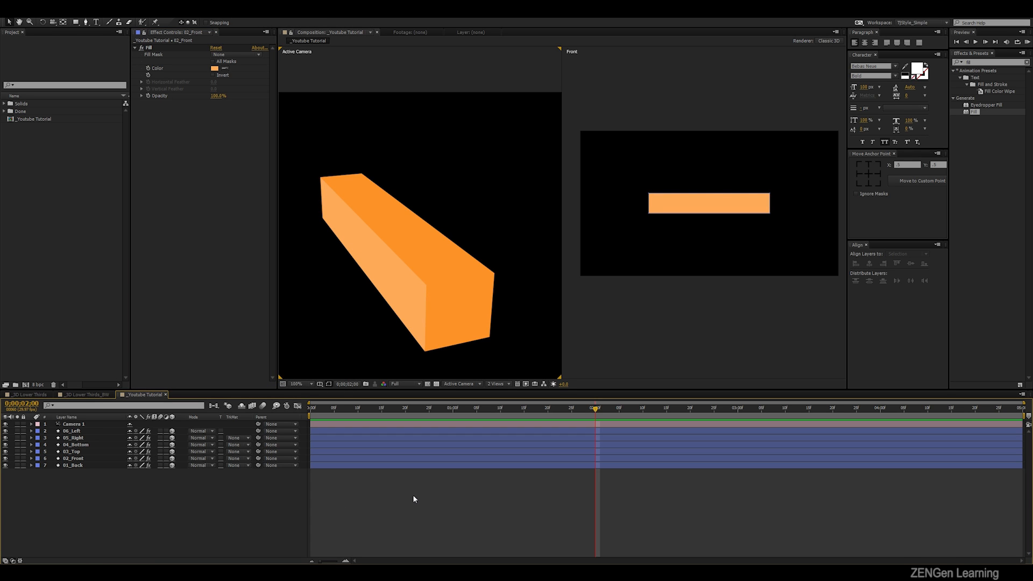
- Set the Fill colour of the 05_Right layer to the light orange sampled from the box's front face
{"action": "left_click", "coordinate": [464, 332]}
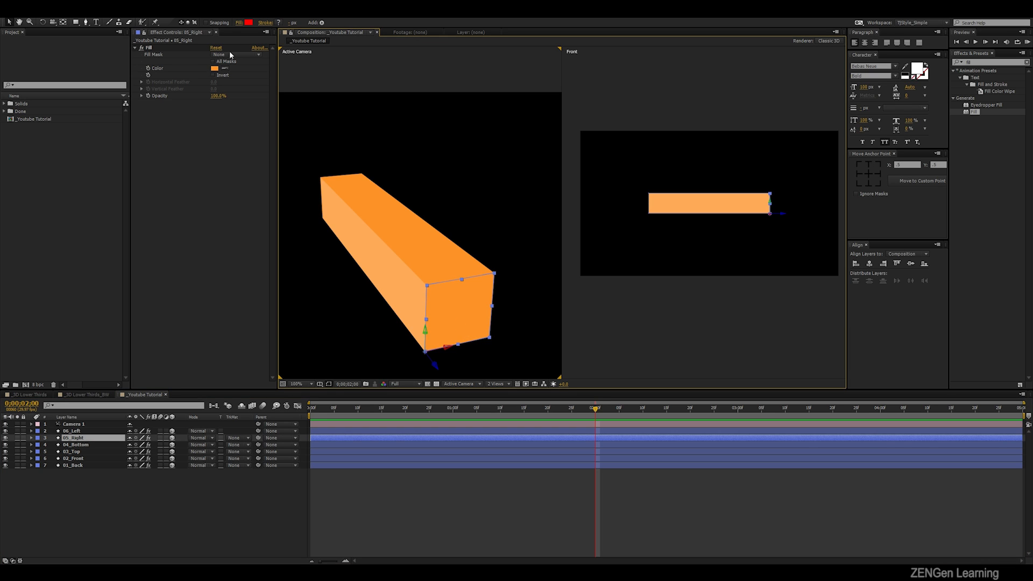
{"action": "left_click", "coordinate": [214, 69]}
{"action": "left_click", "coordinate": [309, 324]}
{"action": "left_click", "coordinate": [384, 286]}
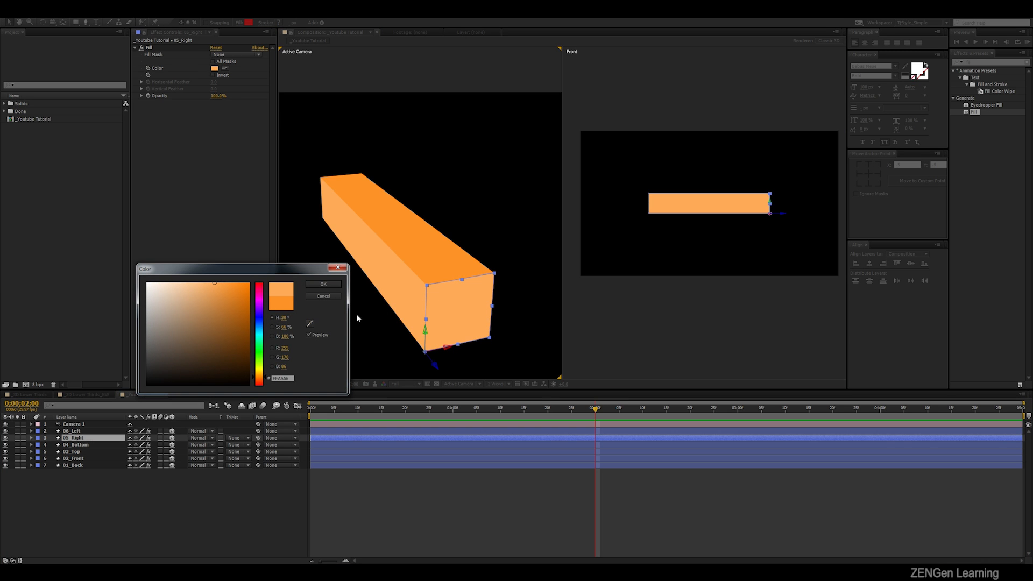
{"action": "left_click", "coordinate": [323, 284]}
{"action": "left_click", "coordinate": [355, 370]}
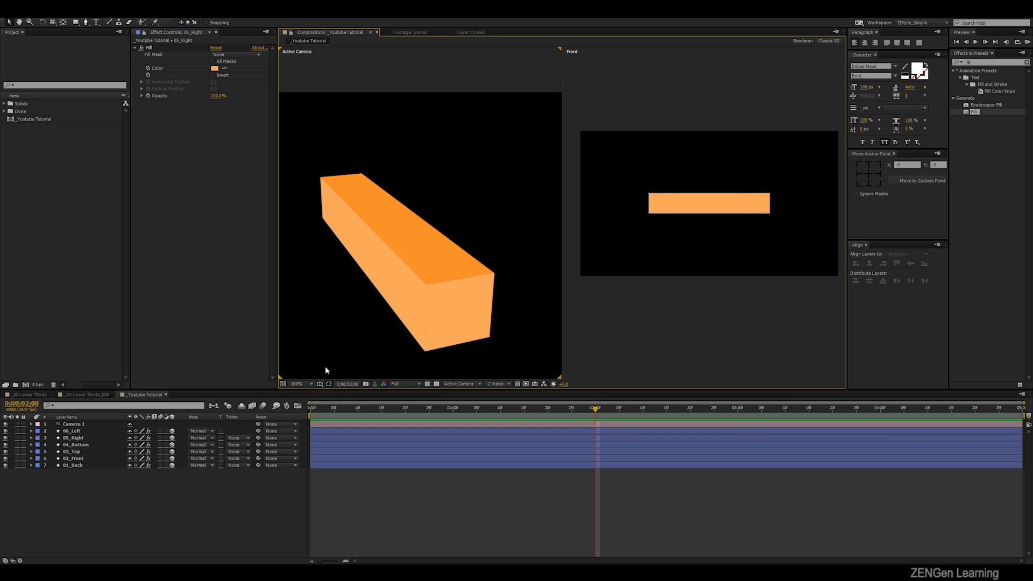
- Undo the Fill colour changes on the 05_Right and 02_Front layers and delete the Camera 1 layer
{"action": "key", "text": "ctrl+z"}
{"action": "key", "text": "ctrl+z"}
{"action": "left_click", "coordinate": [474, 192]}
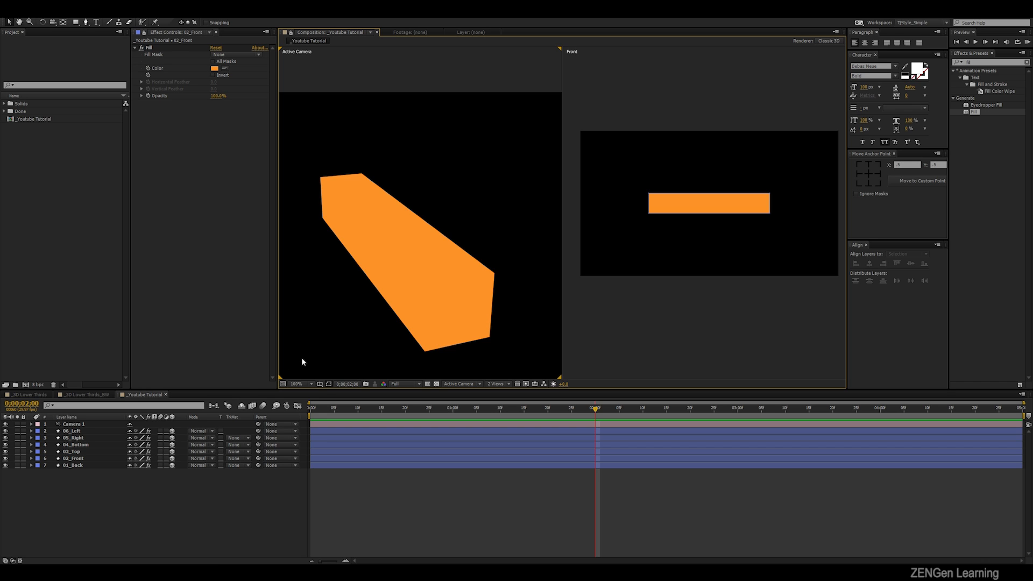
{"action": "left_click", "coordinate": [75, 424]}
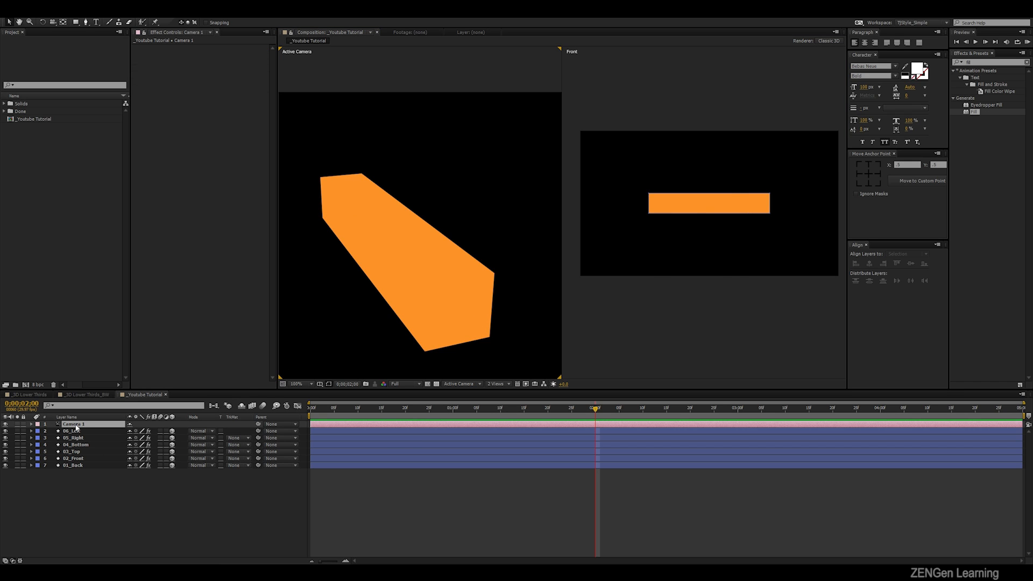
{"action": "key", "text": "Delete"}
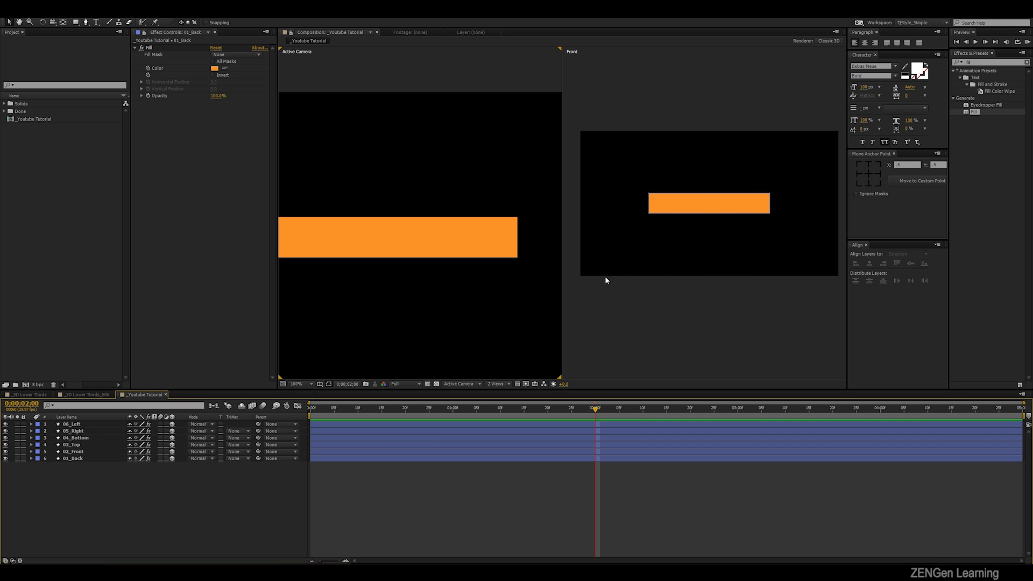
- Switch the composition layout to 1 View showing the Front view
{"action": "left_click", "coordinate": [673, 292]}
{"action": "left_click", "coordinate": [500, 383]}
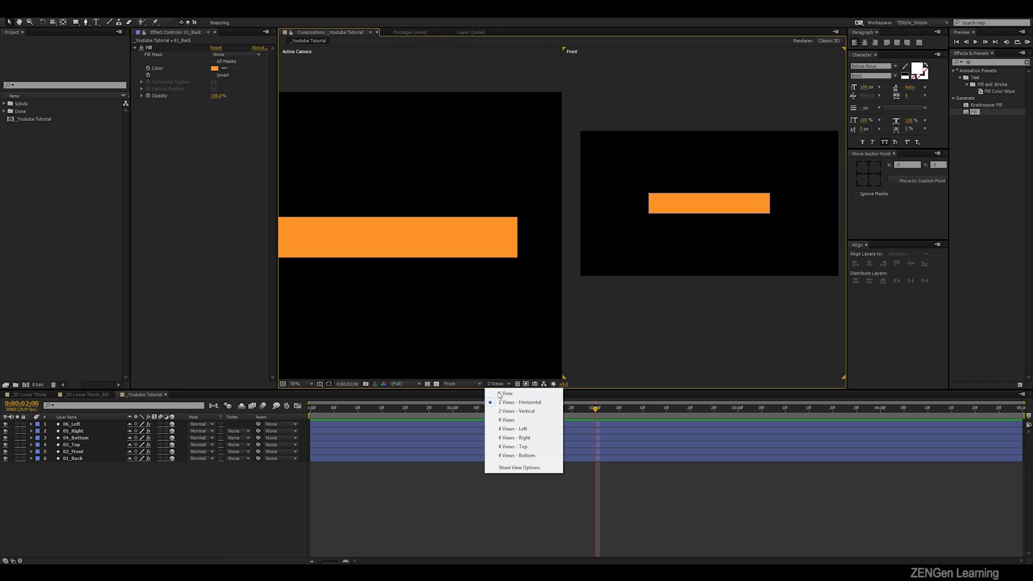
{"action": "left_click", "coordinate": [499, 391]}
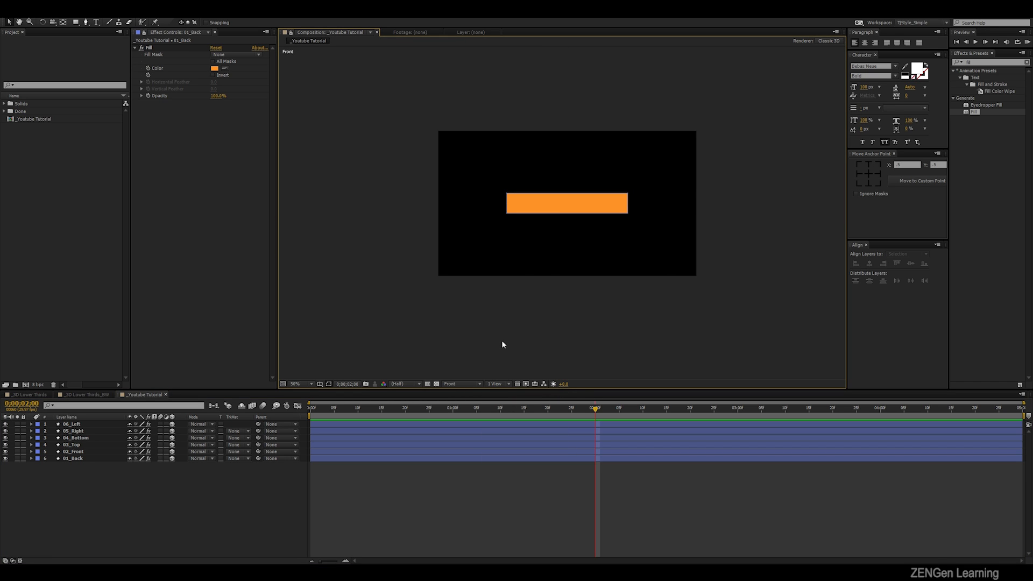
- Switch the composition view from Front to Active Camera
{"action": "key", "text": "/"}
{"action": "left_click", "coordinate": [456, 384]}
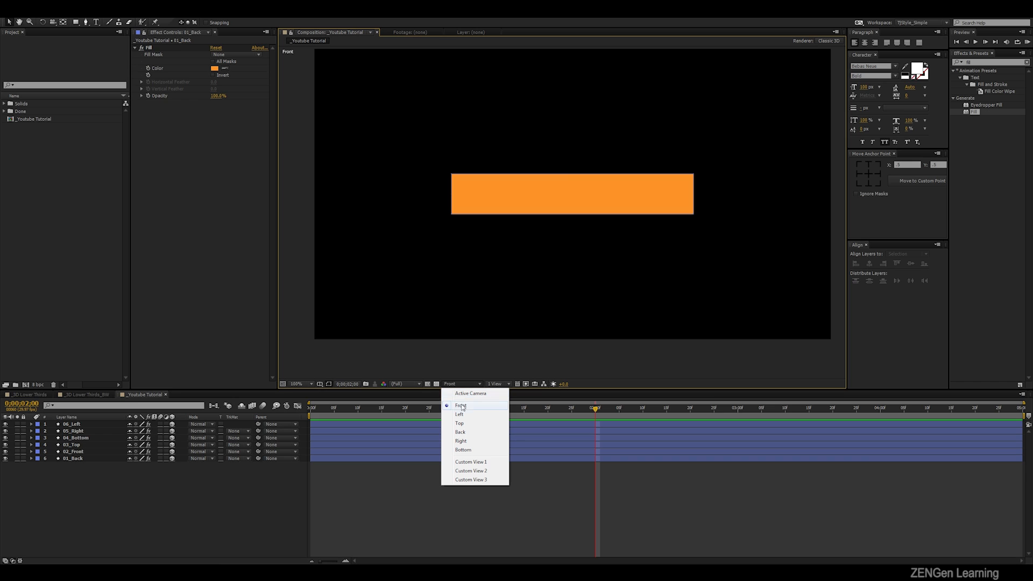
{"action": "left_click", "coordinate": [466, 397]}
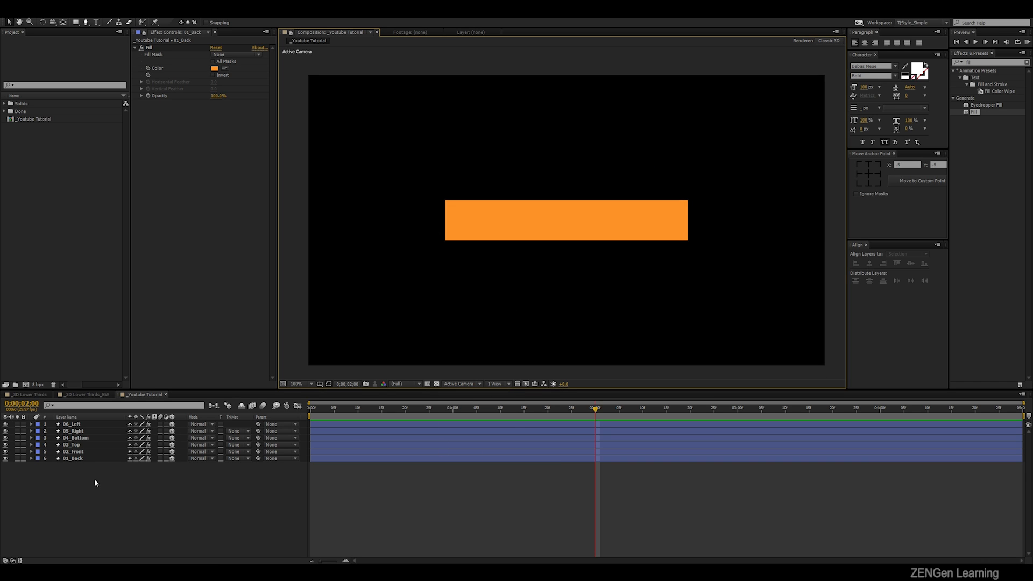
- Add a null object named Controller to the composition and make it a 3D layer
{"action": "right_click", "coordinate": [112, 506]}
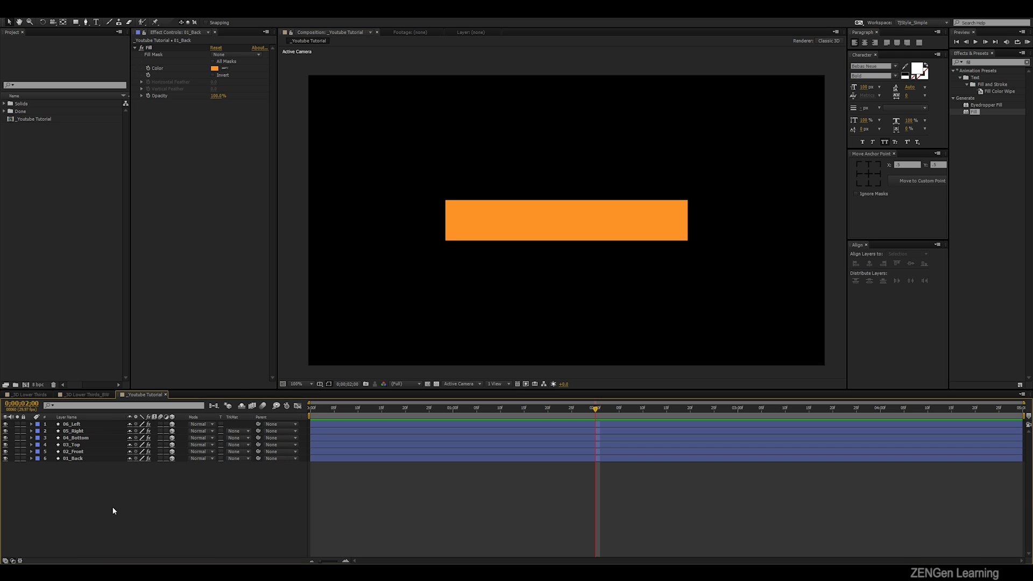
{"action": "mouse_move", "coordinate": [211, 421]}
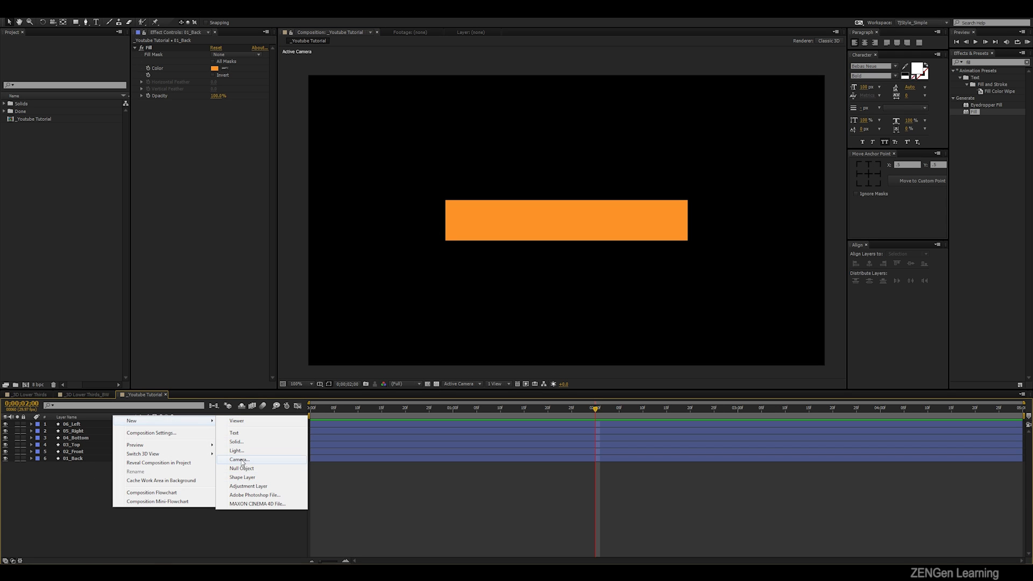
{"action": "left_click", "coordinate": [242, 471]}
{"action": "right_click", "coordinate": [117, 425]}
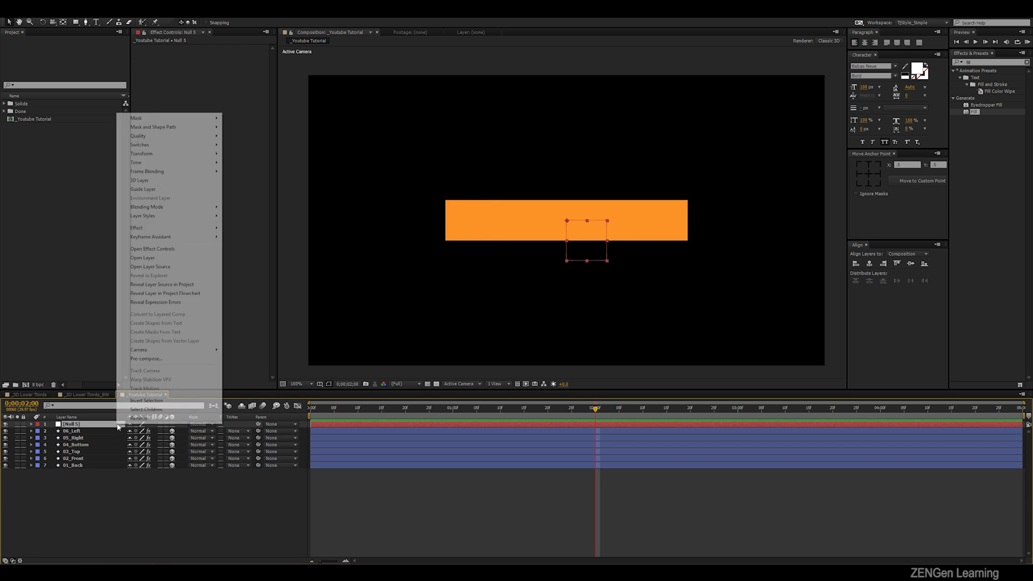
{"action": "left_click", "coordinate": [134, 419]}
{"action": "type", "text": "Controller"}
{"action": "key", "text": "Return"}
{"action": "left_click", "coordinate": [172, 424]}
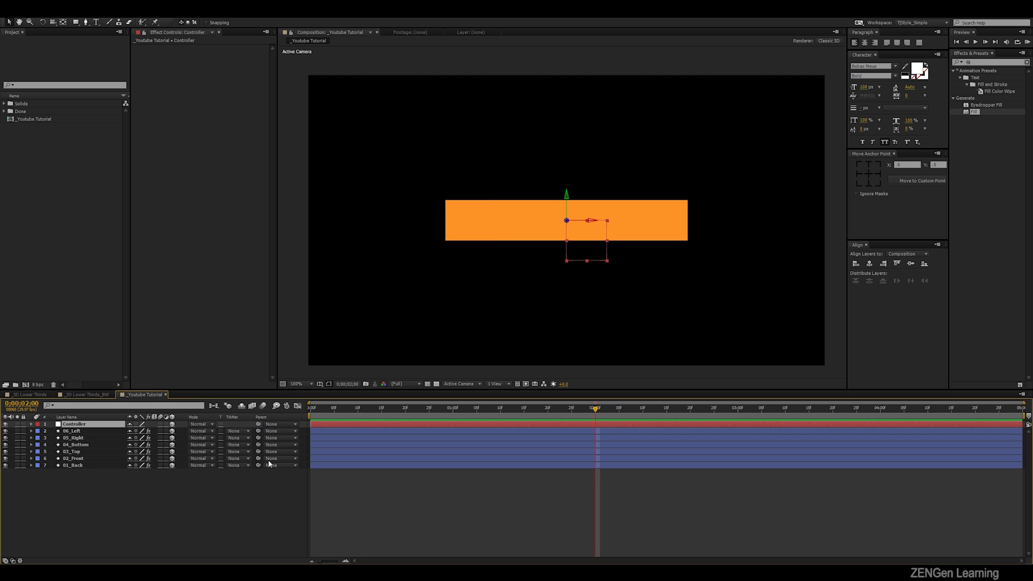
- Change the composition layout to 2 Views - Horizontal to position the Controller null
{"action": "left_click_drag", "start_coordinate": [85, 492], "coordinate": [92, 430]}
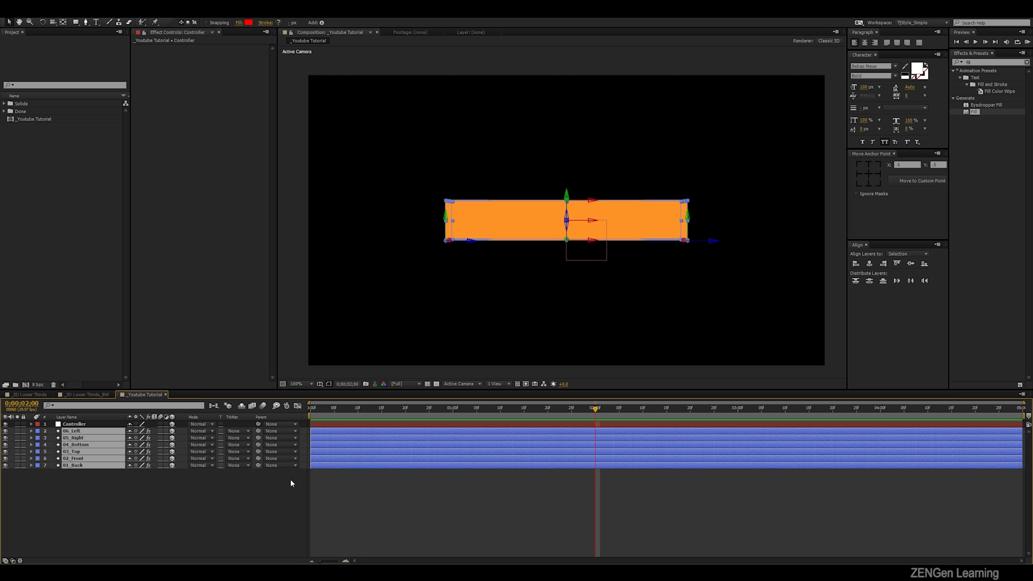
{"action": "left_click", "coordinate": [494, 384]}
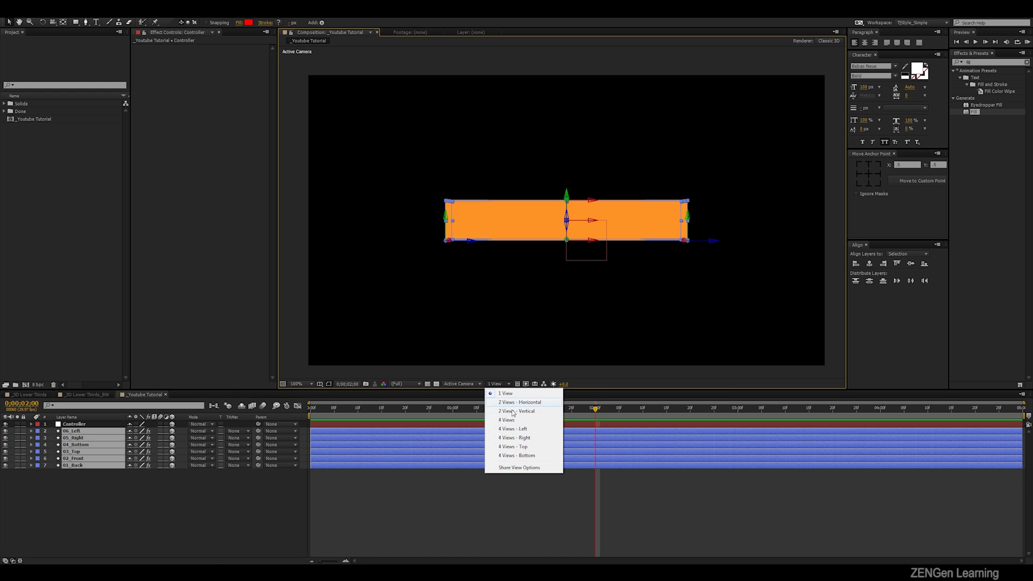
{"action": "left_click", "coordinate": [522, 403]}
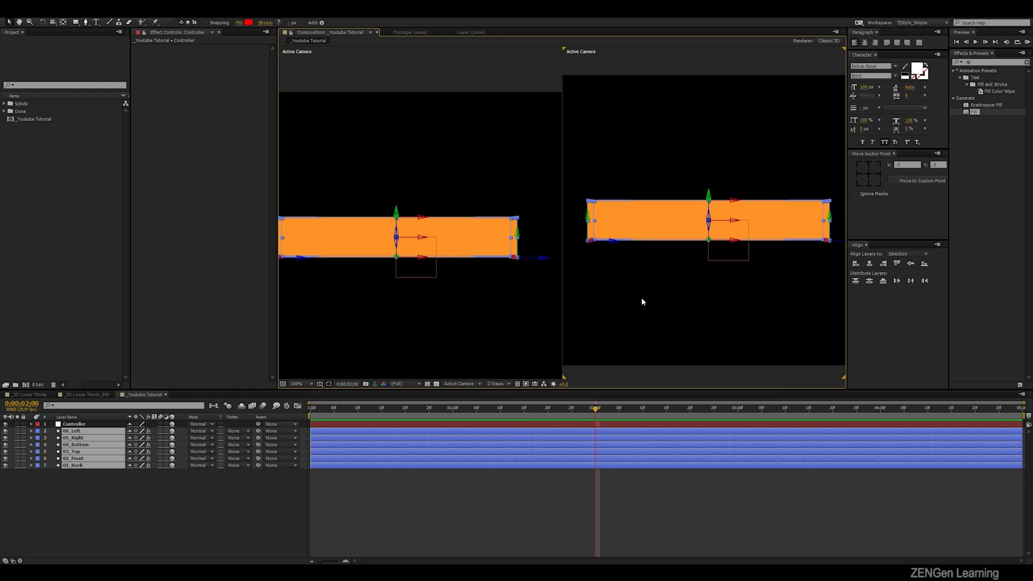
{"action": "left_click", "coordinate": [670, 295]}
{"action": "left_click", "coordinate": [75, 425]}
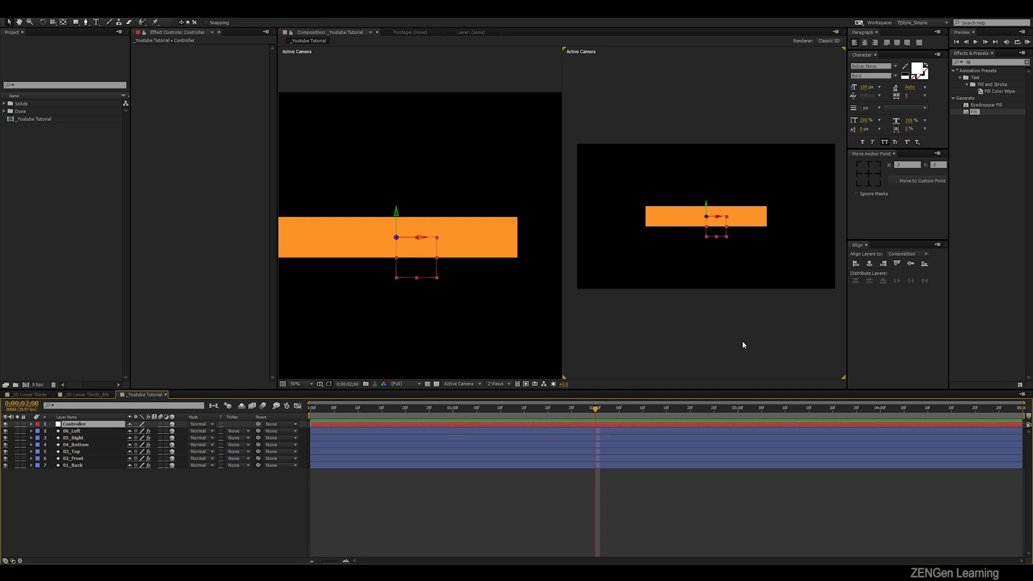
{"action": "left_click_drag", "start_coordinate": [486, 271], "coordinate": [517, 274]}
{"action": "scroll", "coordinate": [417, 252], "scroll_direction": "up", "scroll_amount": 1}
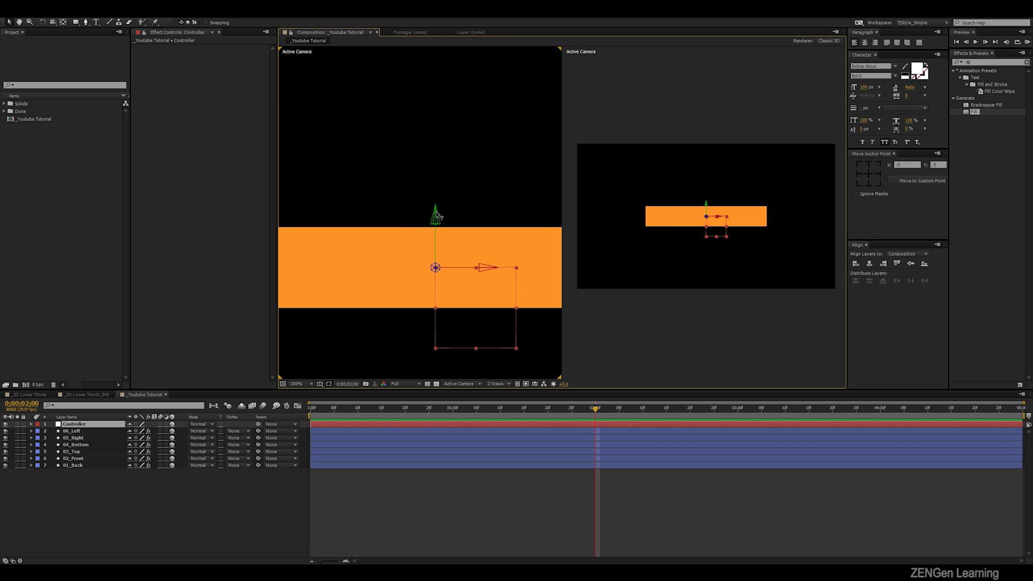
{"action": "left_click", "coordinate": [728, 266]}
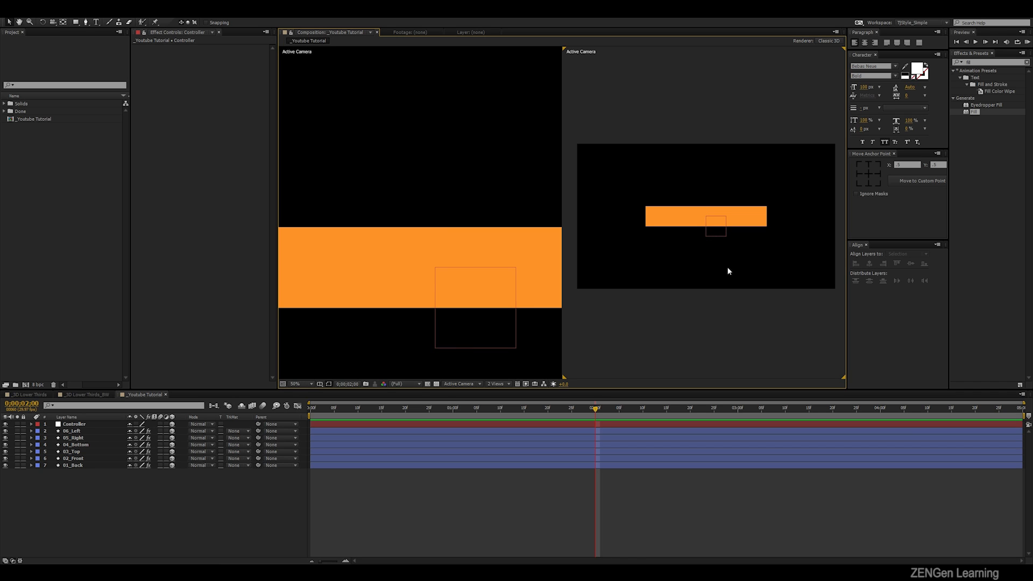
- Check the Controller null in the Front view and set the second viewport to the Right view
{"action": "left_click", "coordinate": [475, 386]}
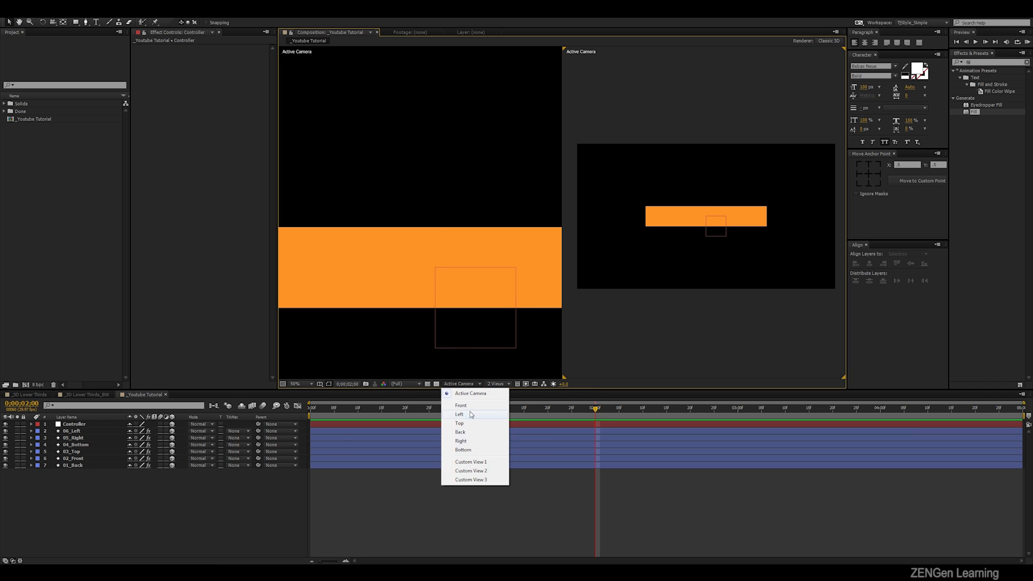
{"action": "left_click", "coordinate": [470, 409]}
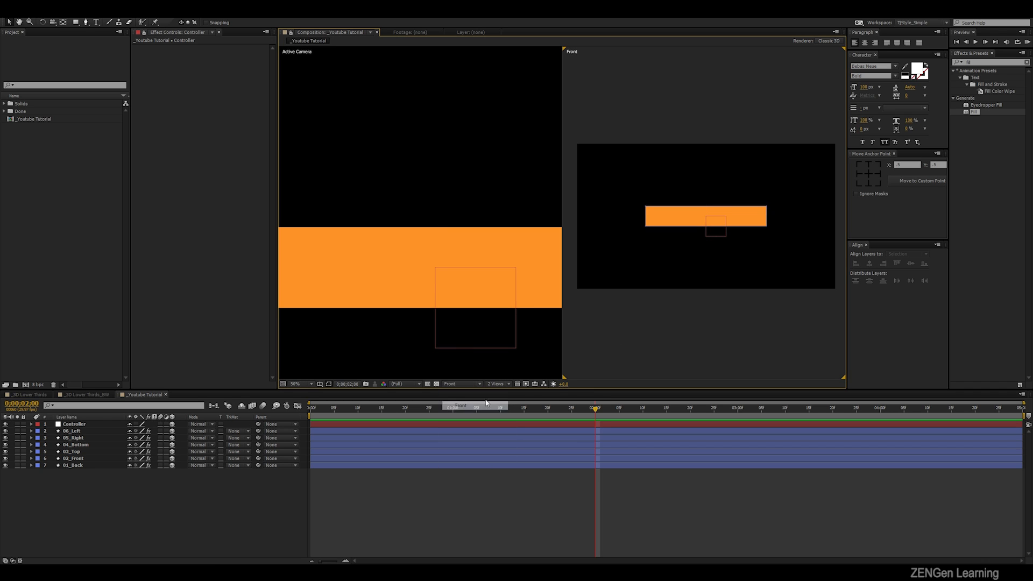
{"action": "left_click", "coordinate": [706, 233]}
{"action": "key", "text": "period"}
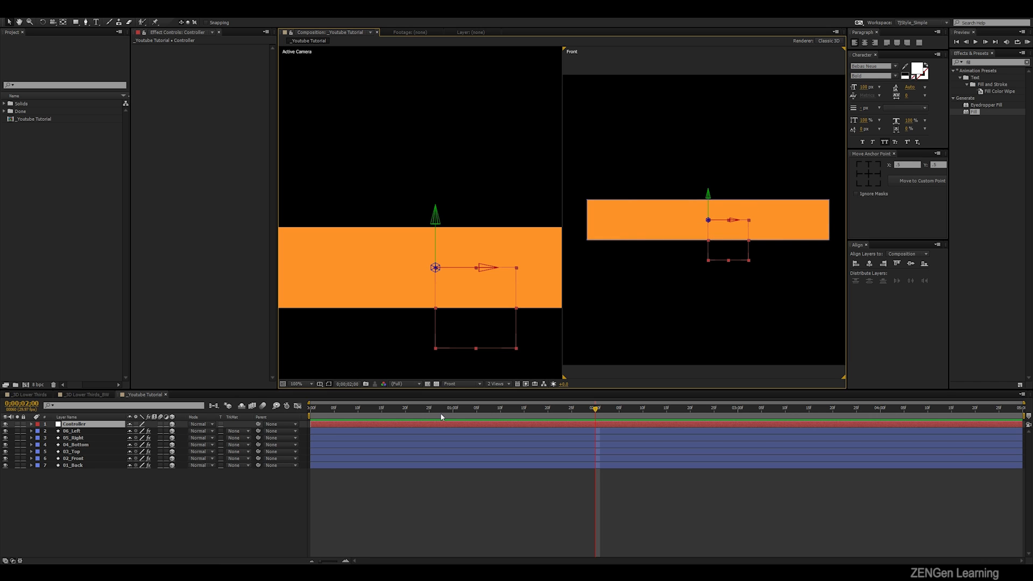
{"action": "left_click", "coordinate": [451, 385]}
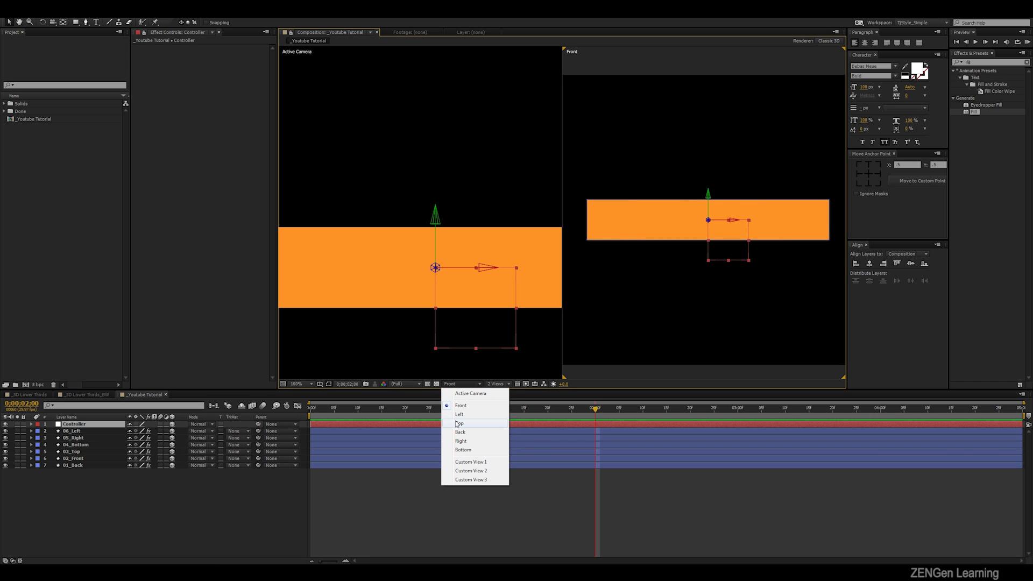
{"action": "left_click", "coordinate": [460, 442]}
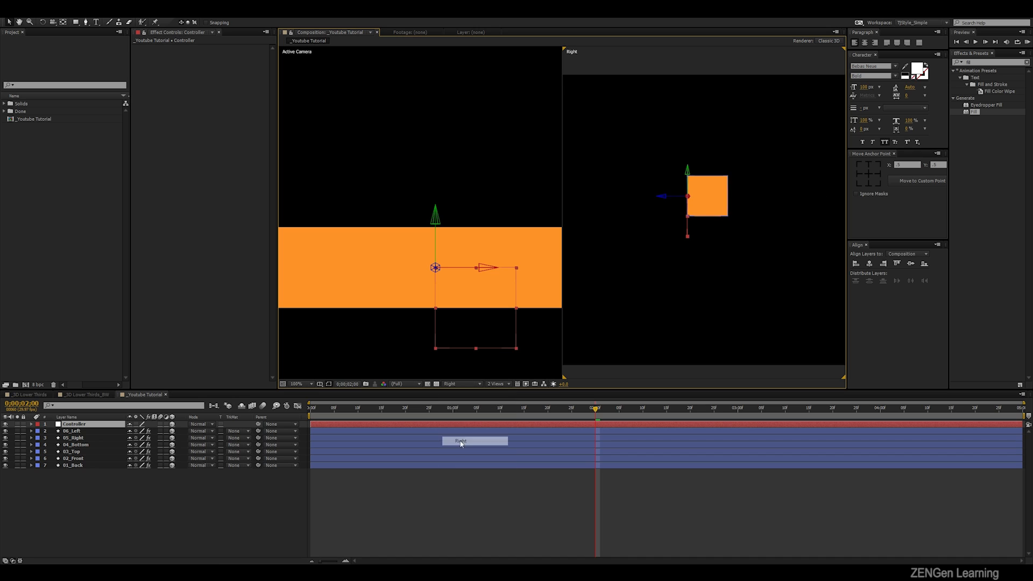
{"action": "key", "text": "period"}
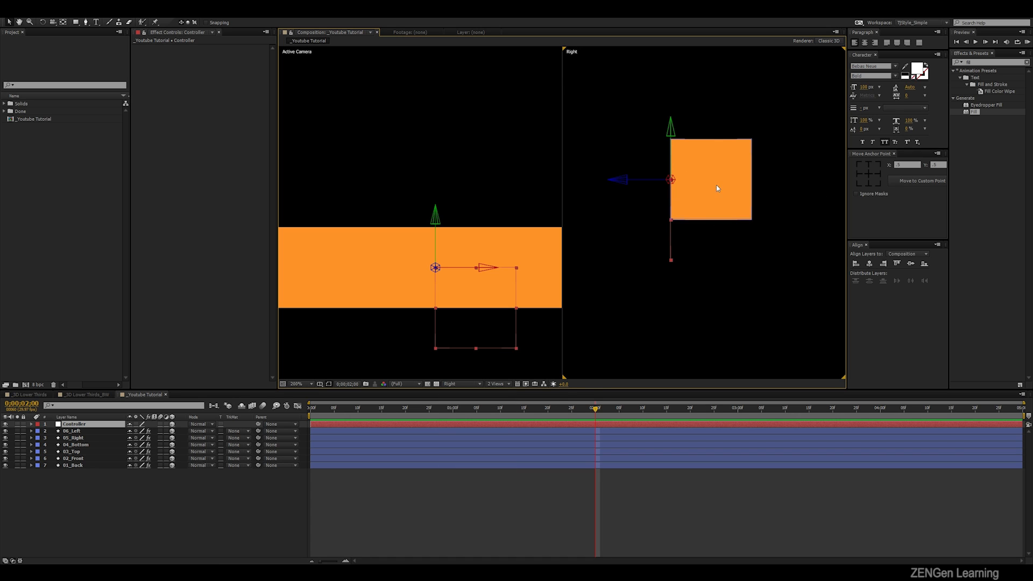
- Set the Controller null's Z position to 50 so it sits at the middle of the box's depth
{"action": "left_click", "coordinate": [83, 425]}
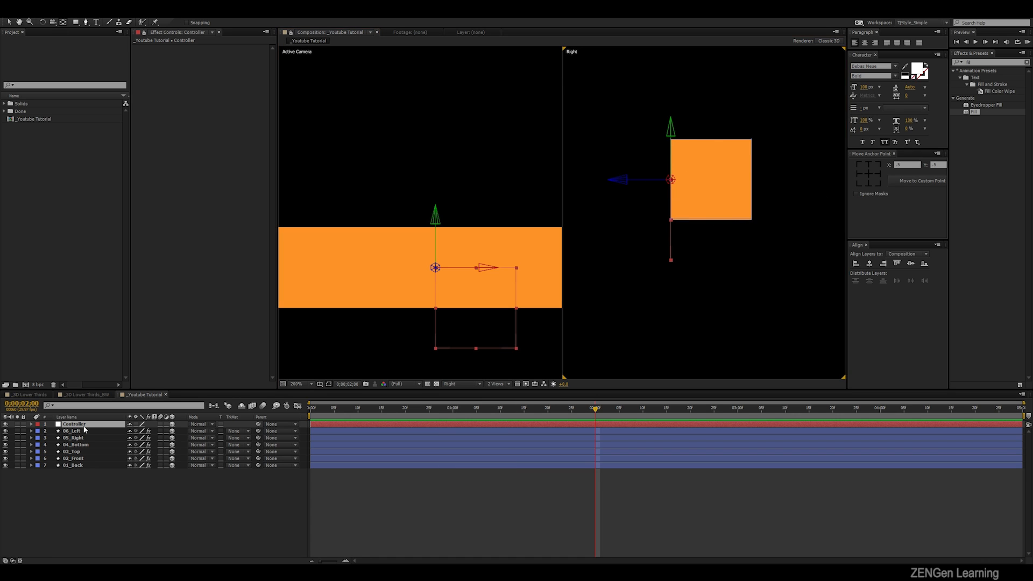
{"action": "key", "text": "p"}
{"action": "key", "text": "v"}
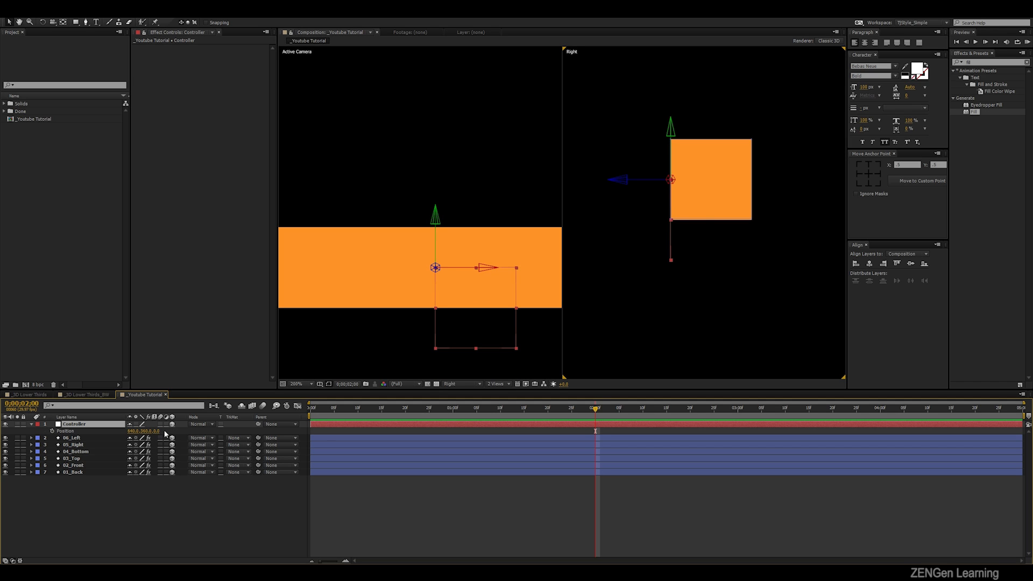
{"action": "left_click_drag", "start_coordinate": [158, 433], "coordinate": [177, 430]}
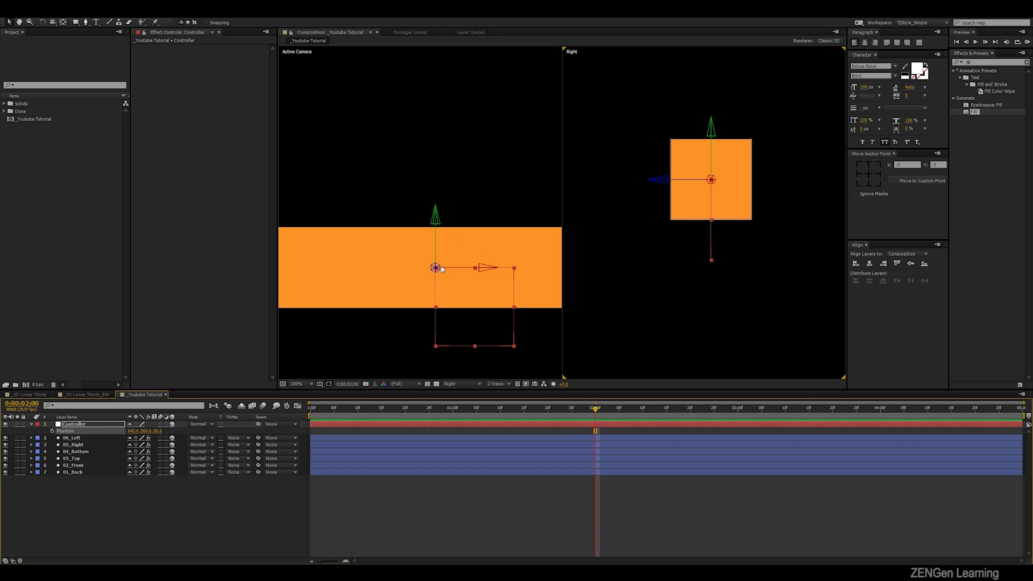
{"action": "scroll", "coordinate": [440, 268], "scroll_direction": "down", "scroll_amount": 2}
{"action": "scroll", "coordinate": [440, 269], "scroll_direction": "up", "scroll_amount": 1}
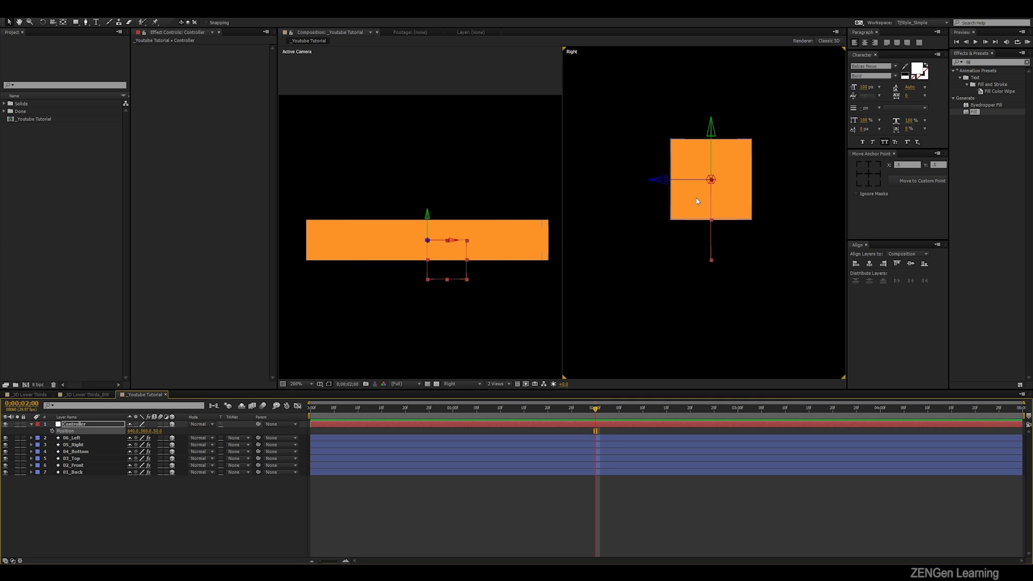
- Examine the Controller null's placement inside the box from the Top view
{"action": "left_click", "coordinate": [592, 345]}
{"action": "left_click", "coordinate": [461, 384]}
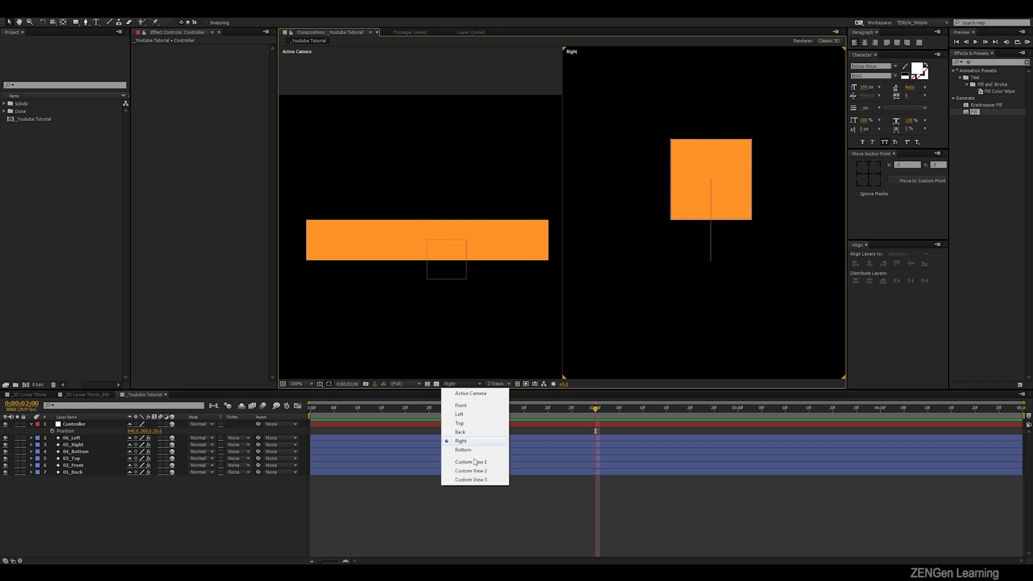
{"action": "left_click", "coordinate": [466, 423]}
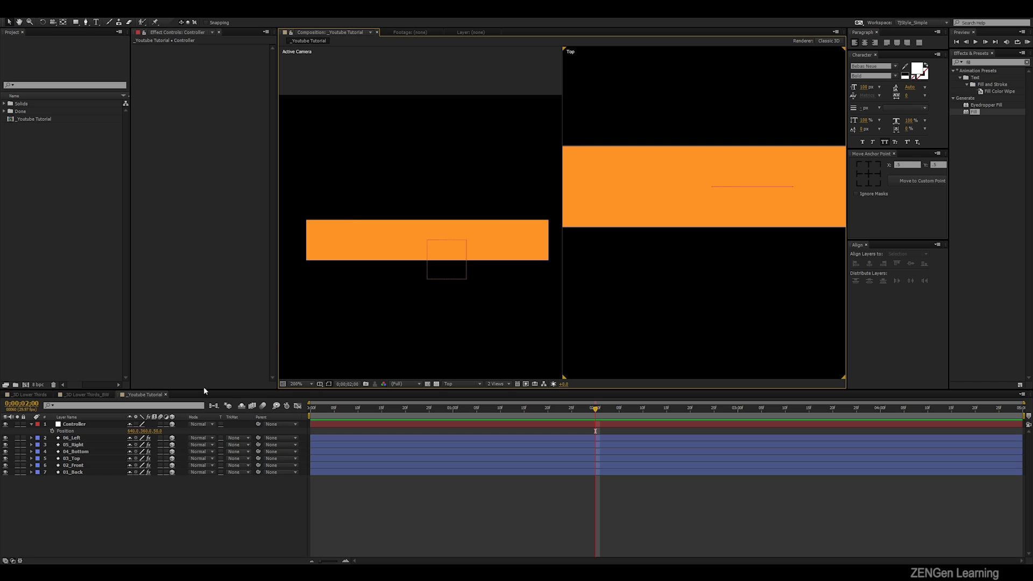
{"action": "left_click", "coordinate": [97, 425]}
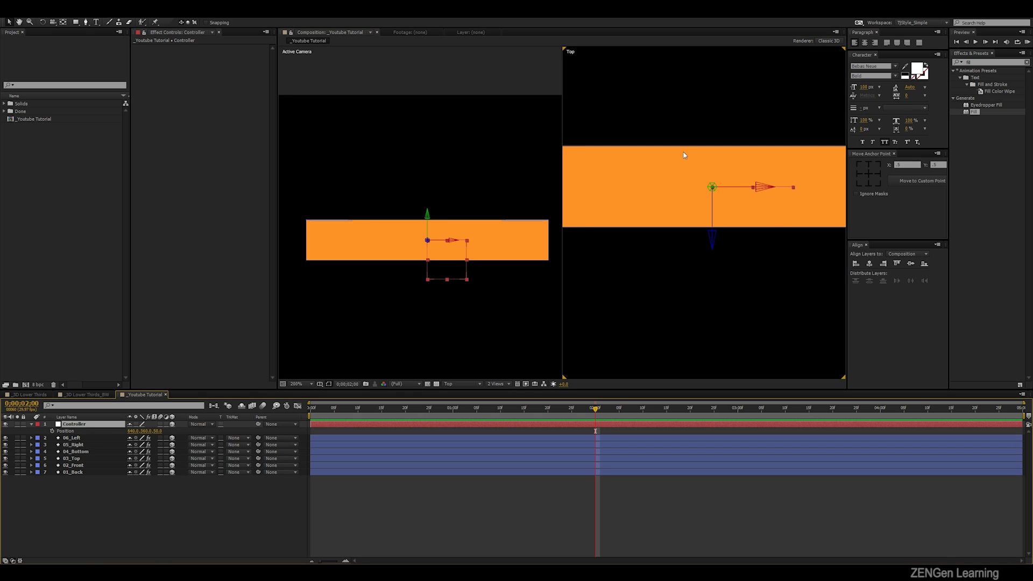
{"action": "key", "text": "comma"}
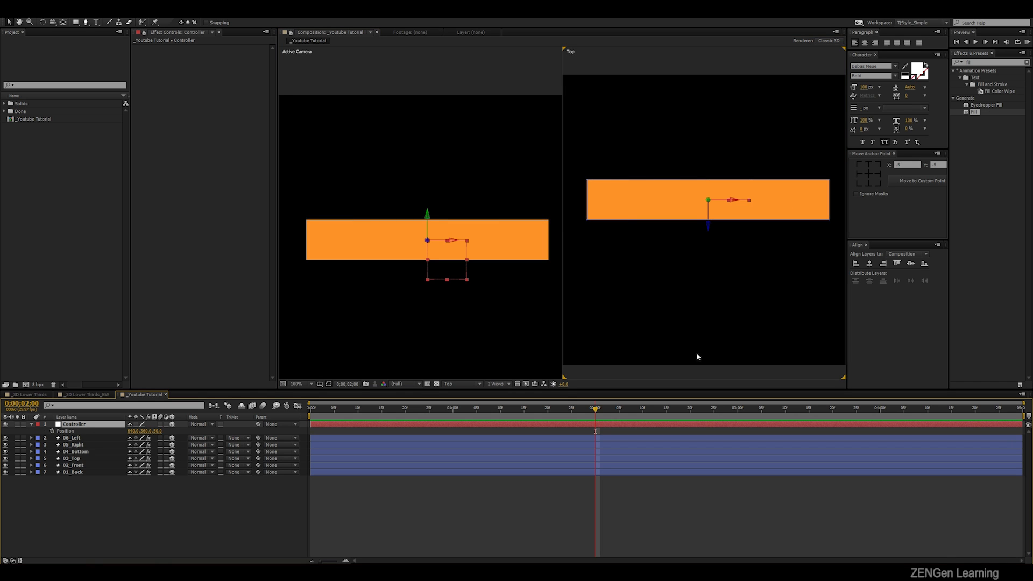
- Return the composition to the 1 View layout showing the Active Camera
{"action": "left_click", "coordinate": [496, 384]}
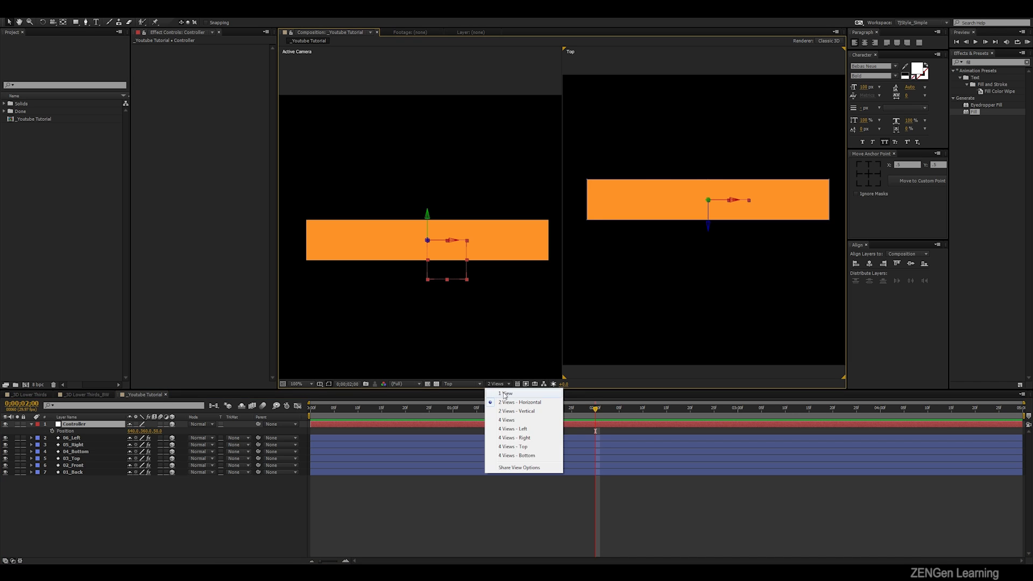
{"action": "left_click", "coordinate": [497, 395]}
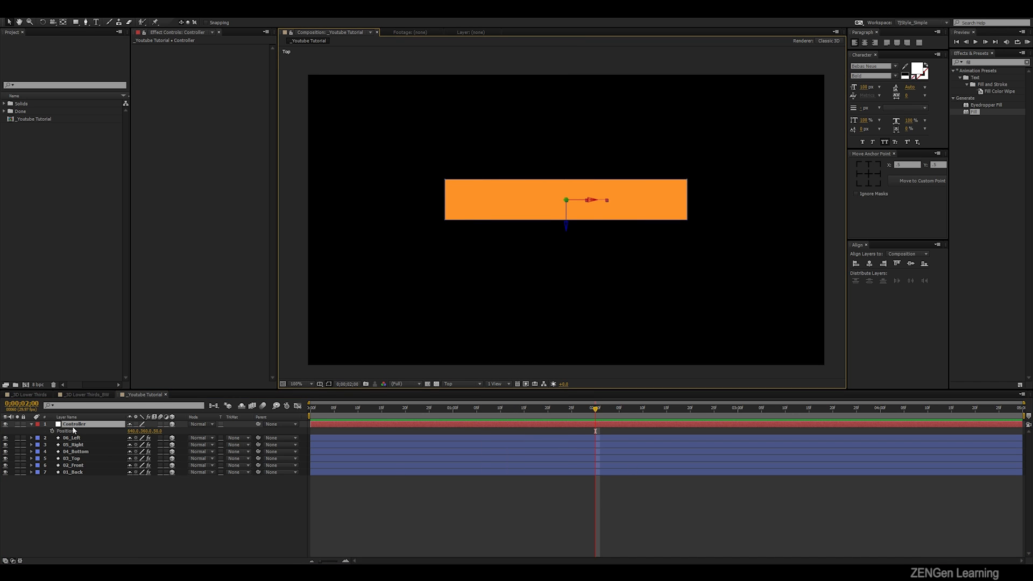
{"action": "left_click", "coordinate": [450, 384]}
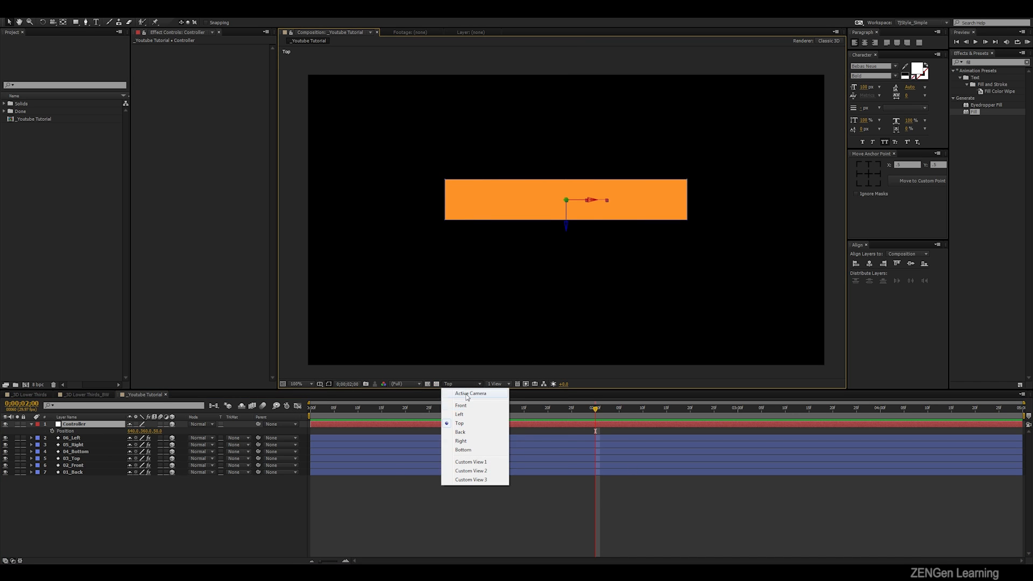
{"action": "left_click", "coordinate": [460, 395]}
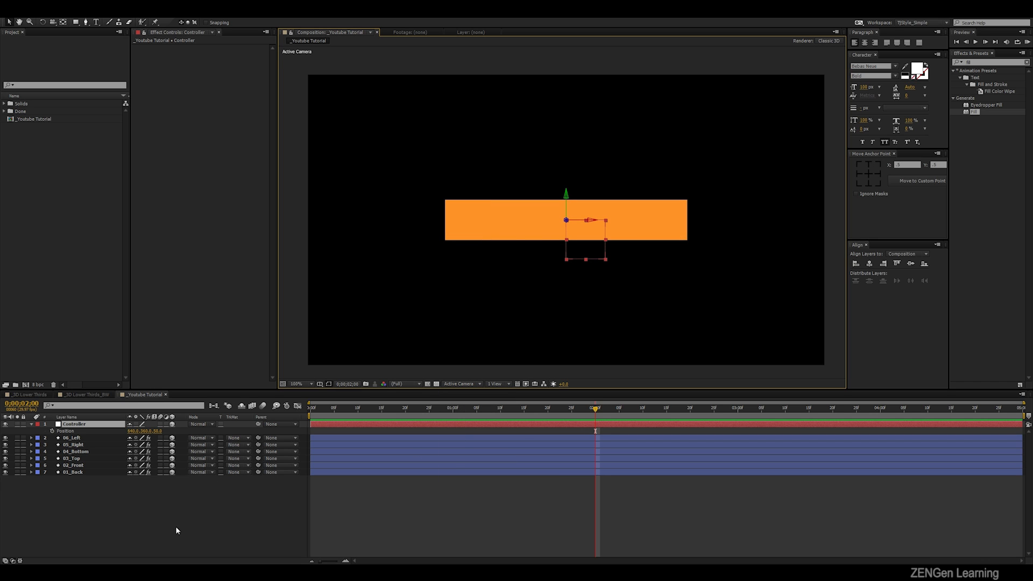
- Show the Controller null's rotation properties, try a Y rotation and undo it
{"action": "left_click", "coordinate": [88, 418]}
{"action": "left_click", "coordinate": [85, 418]}
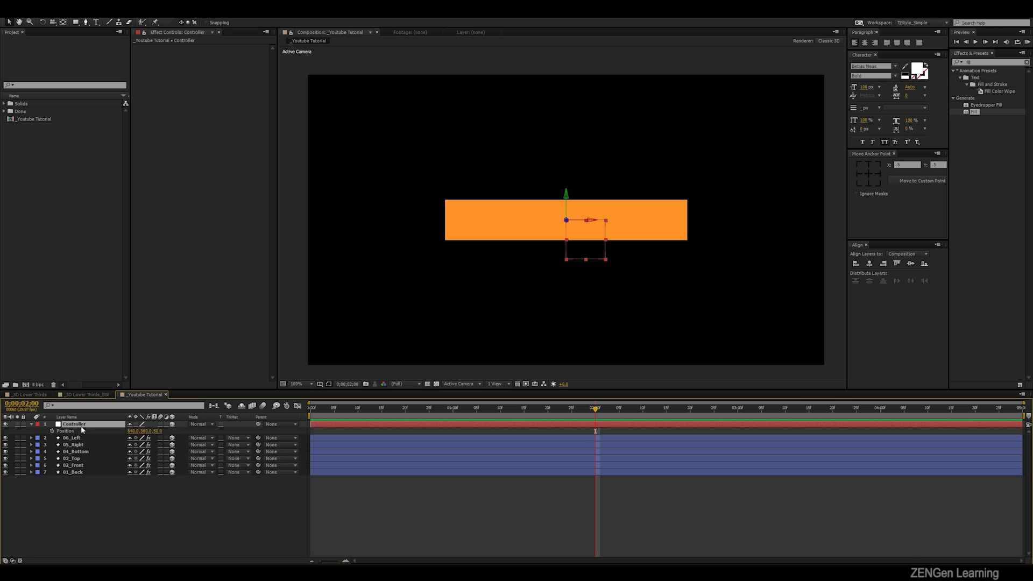
{"action": "key", "text": "r"}
{"action": "left_click_drag", "start_coordinate": [139, 445], "coordinate": [194, 444]}
{"action": "key", "text": "ctrl+z"}
- Parent the six box face layers, 01_Back through 06_Left, to the Controller null
{"action": "left_click_drag", "start_coordinate": [104, 518], "coordinate": [83, 464]}
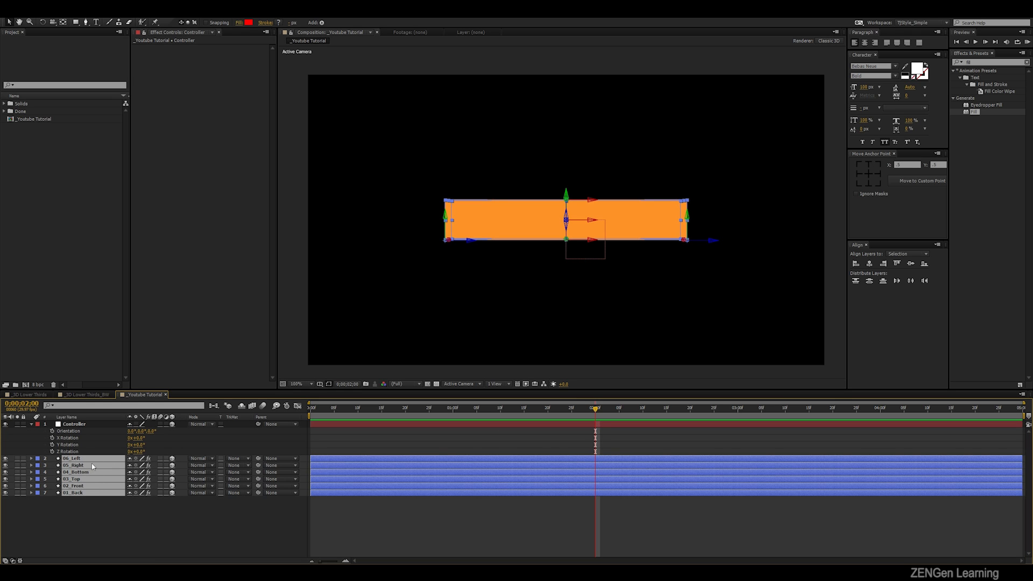
{"action": "left_click_drag", "start_coordinate": [258, 461], "coordinate": [228, 451]}
{"action": "key", "text": "ctrl+z"}
{"action": "left_click", "coordinate": [117, 525]}
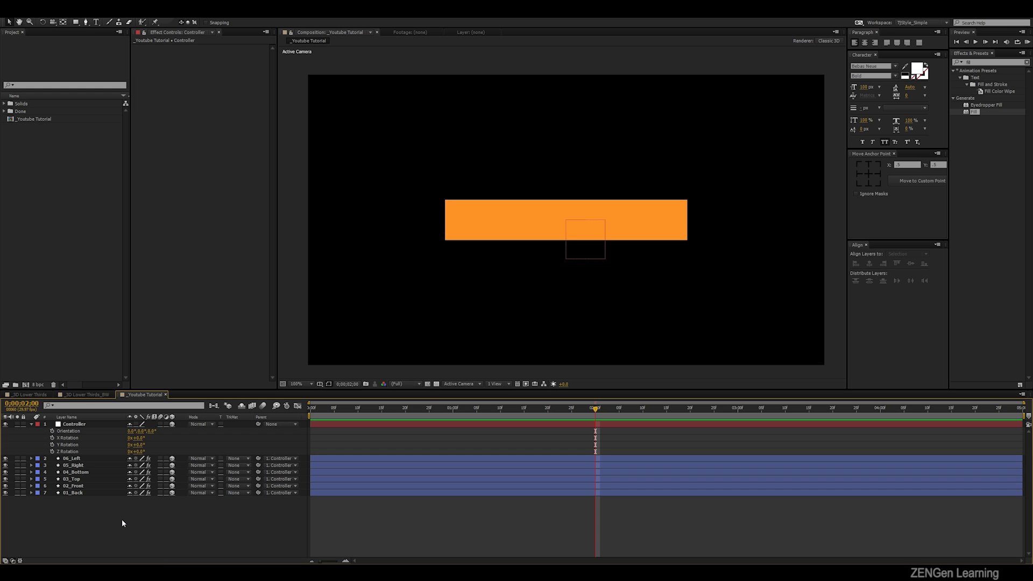
- Change the Fill effect colour of the 04_Bottom layer to the lighter orange FFAF61
{"action": "left_click", "coordinate": [89, 473]}
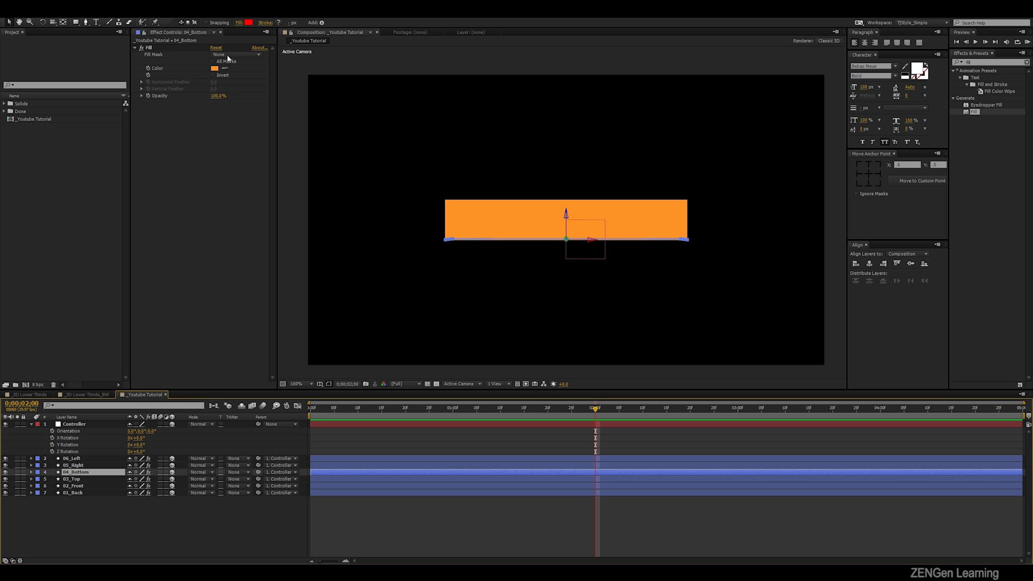
{"action": "left_click", "coordinate": [215, 68]}
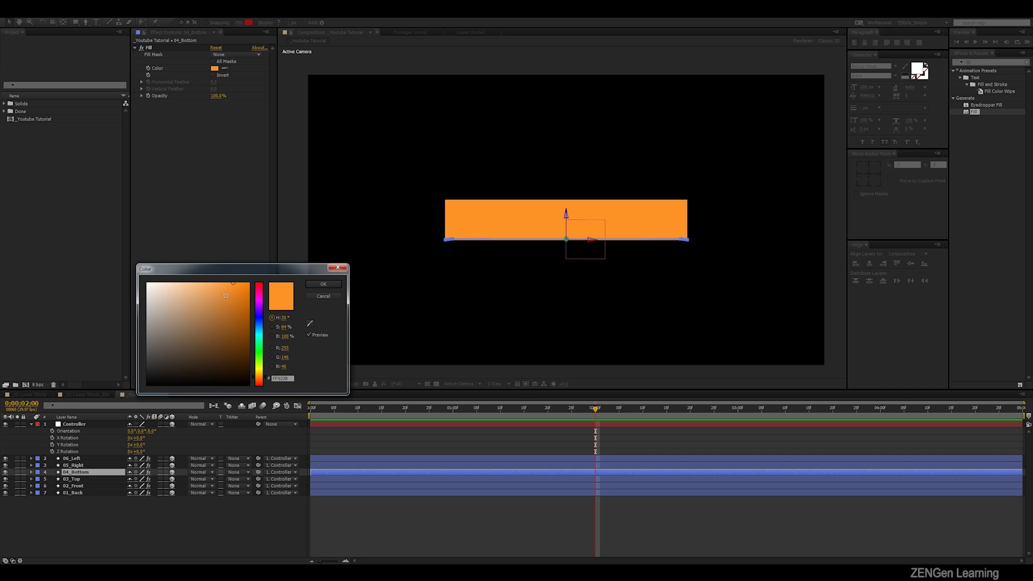
{"action": "left_click_drag", "start_coordinate": [221, 288], "coordinate": [211, 283]}
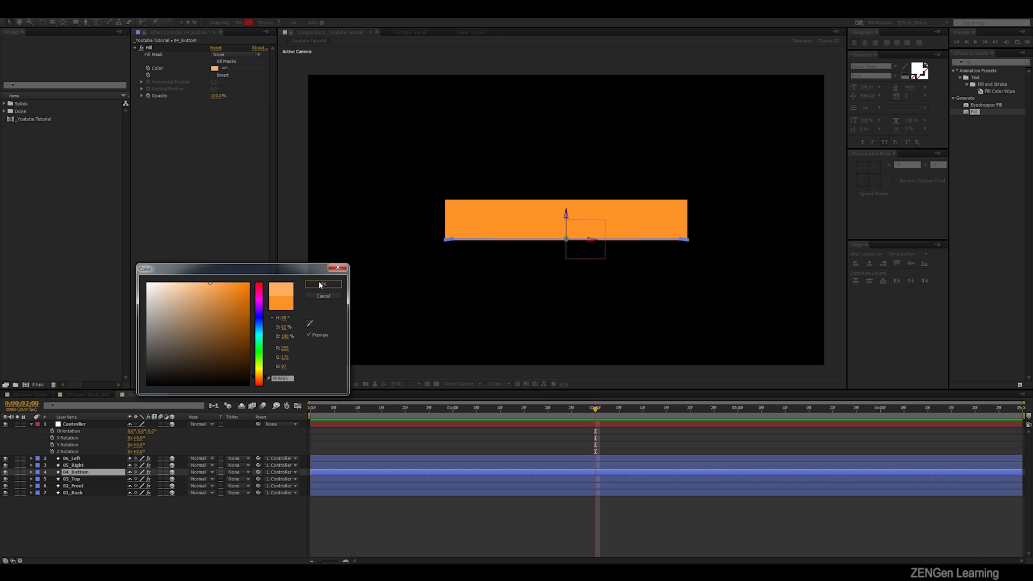
{"action": "left_click", "coordinate": [322, 284]}
{"action": "left_click", "coordinate": [341, 522]}
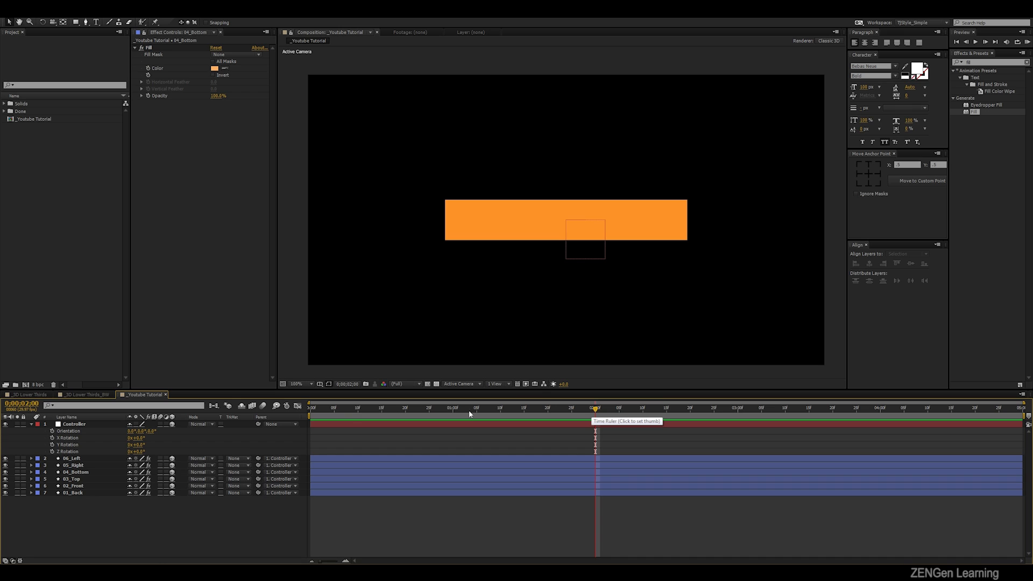
- At 0;00;01;15, tilt the Controller null to show the lighter face and keyframe its X, Y and Z Rotation
{"action": "left_click", "coordinate": [515, 410]}
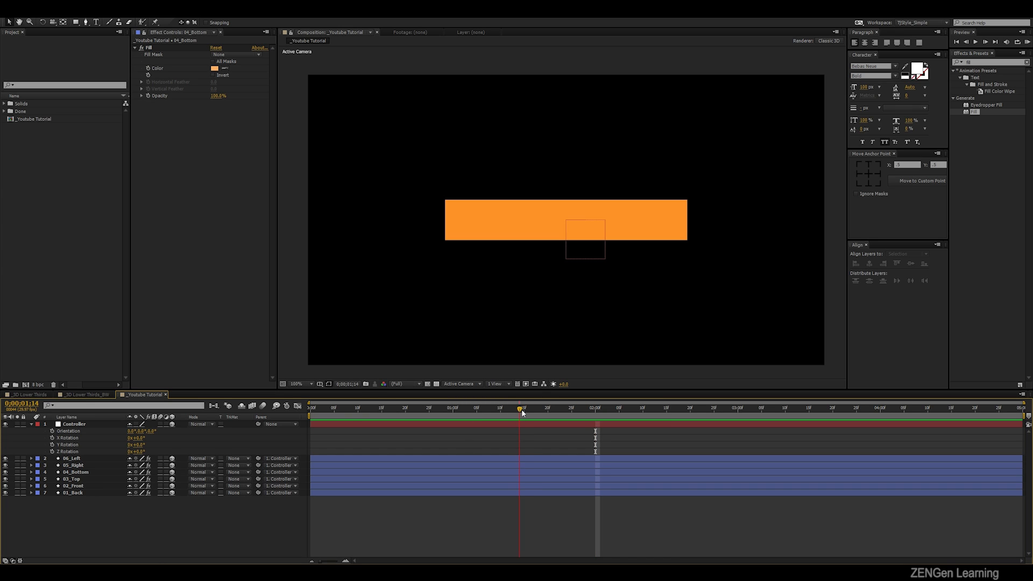
{"action": "left_click_drag", "start_coordinate": [521, 410], "coordinate": [525, 411]}
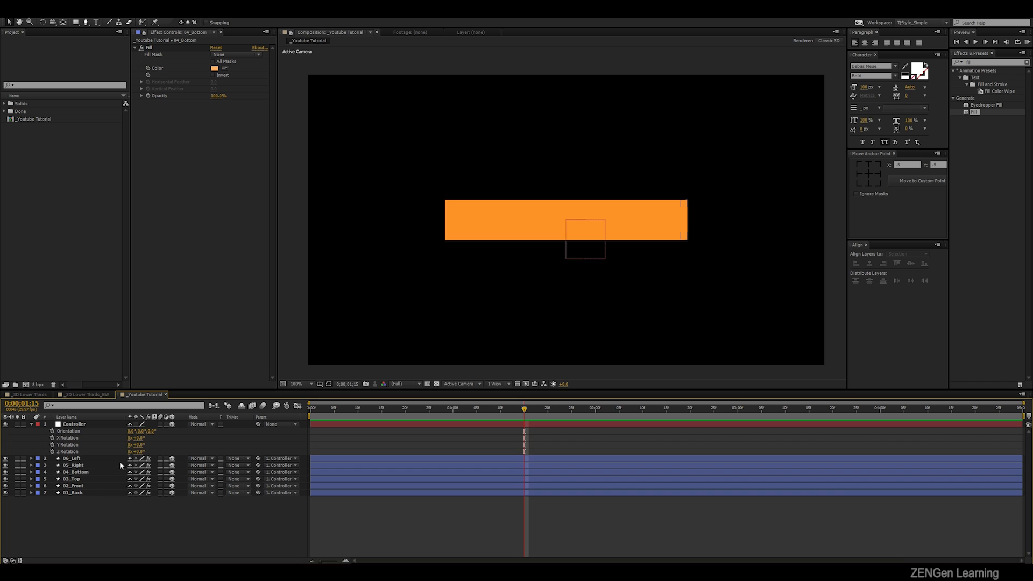
{"action": "mouse_move", "coordinate": [137, 438]}
{"action": "left_mouse_down"}
{"action": "mouse_move", "coordinate": [151, 438]}
{"action": "mouse_move", "coordinate": [126, 449]}
{"action": "mouse_move", "coordinate": [159, 455]}
{"action": "mouse_move", "coordinate": [127, 438]}
{"action": "mouse_move", "coordinate": [86, 437]}
{"action": "mouse_move", "coordinate": [147, 448]}
{"action": "mouse_move", "coordinate": [137, 453]}
{"action": "mouse_move", "coordinate": [147, 440]}
{"action": "left_mouse_up"}
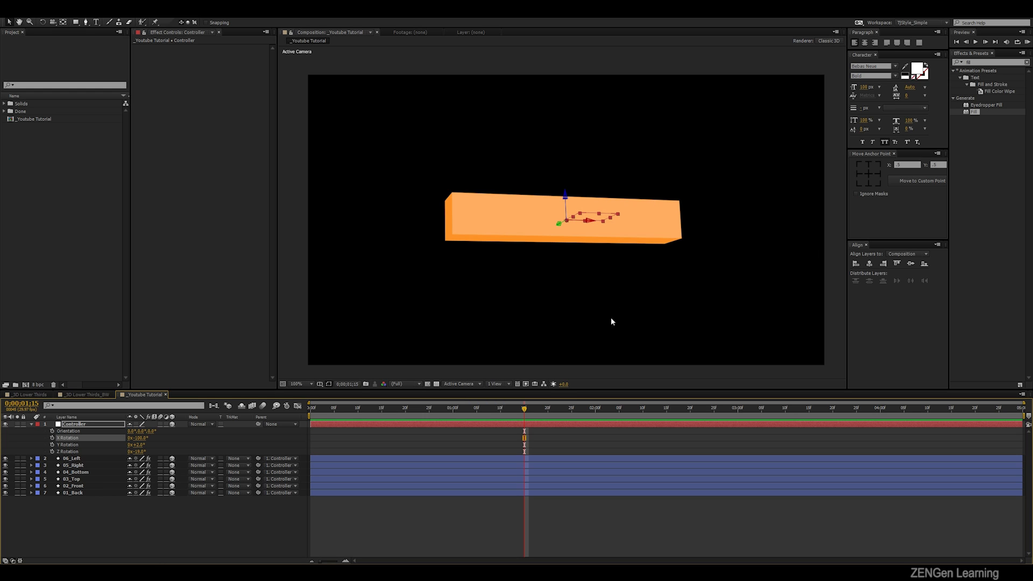
{"action": "left_click", "coordinate": [52, 437]}
{"action": "left_click", "coordinate": [52, 445]}
{"action": "left_click", "coordinate": [53, 451]}
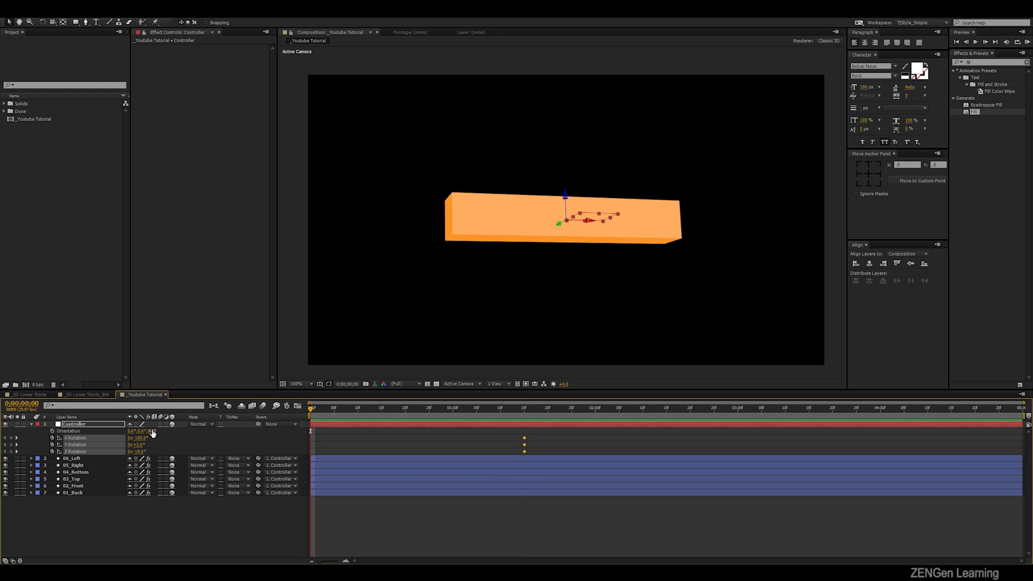
- Set different X, Y and Z Rotation values for the Controller at 0;00;00;00 and preview the box's spin
{"action": "left_click_drag", "start_coordinate": [137, 438], "coordinate": [200, 439]}
{"action": "left_click_drag", "start_coordinate": [137, 445], "coordinate": [199, 452]}
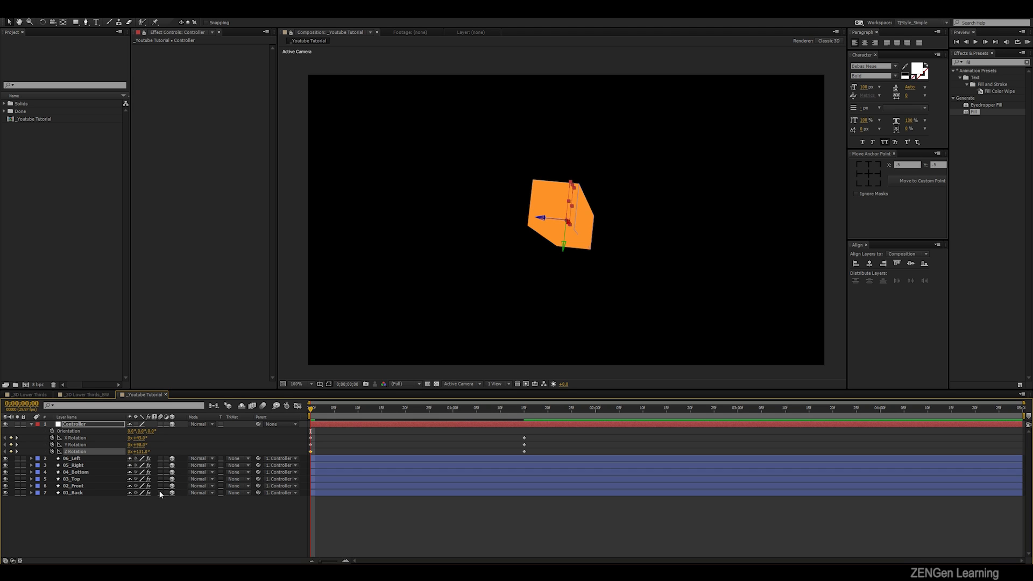
{"action": "left_click_drag", "start_coordinate": [141, 445], "coordinate": [153, 451]}
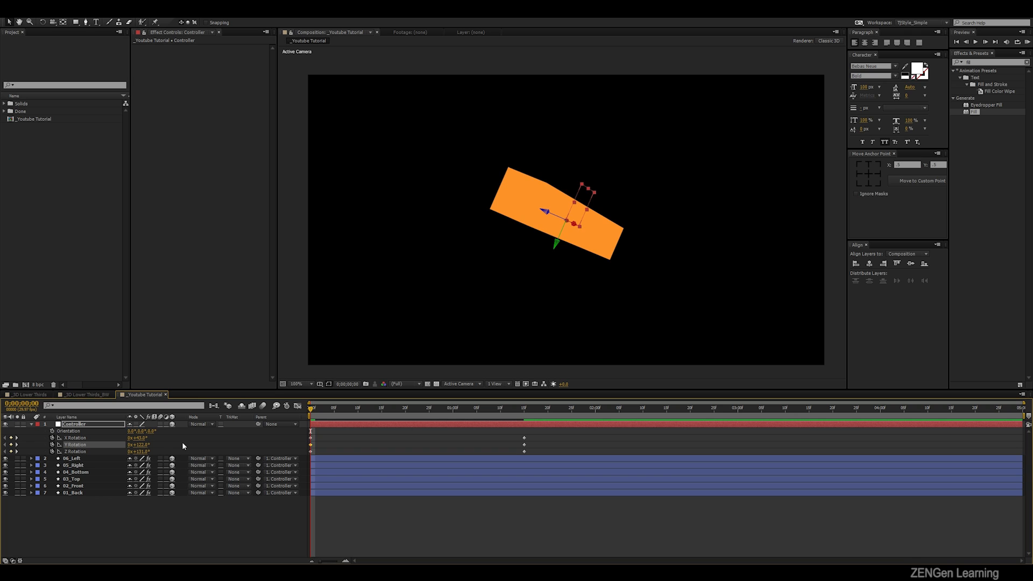
{"action": "left_click", "coordinate": [375, 442]}
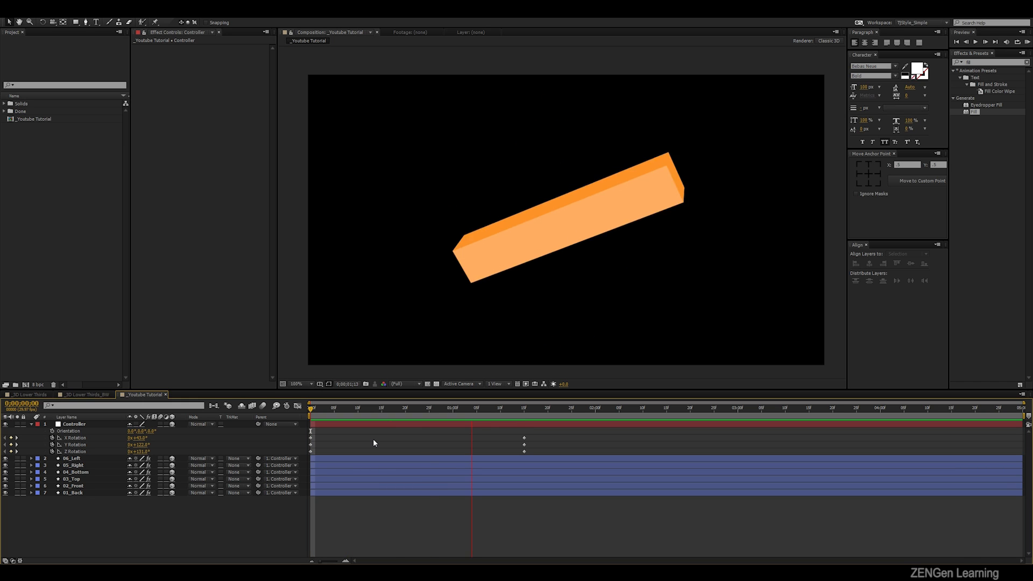
{"action": "key", "text": "space"}
{"action": "left_click_drag", "start_coordinate": [564, 411], "coordinate": [311, 407]}
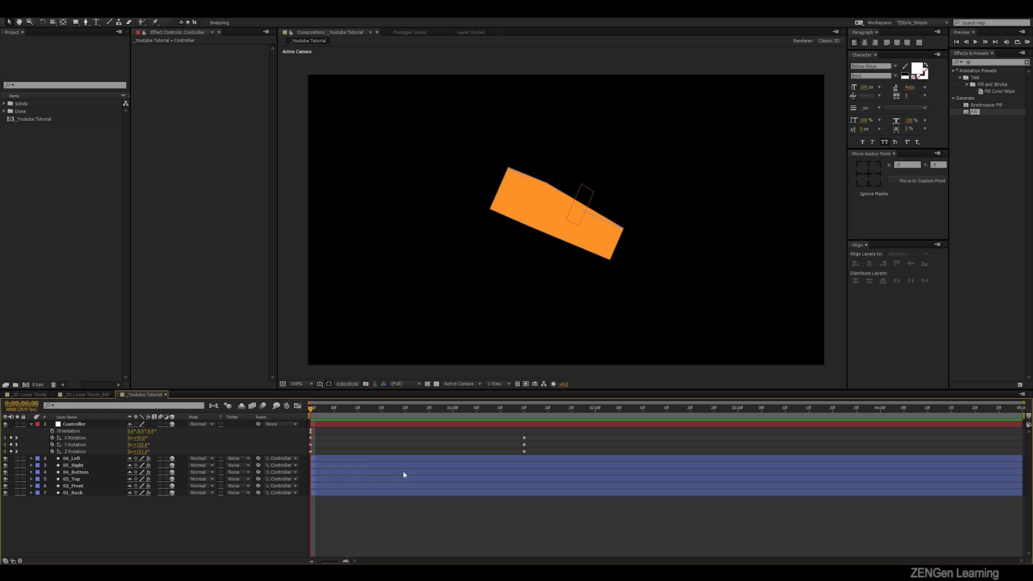
- Readjust the Controller's starting Y and Z Rotation at 0;00;00;00 and preview the animation again
{"action": "left_click_drag", "start_coordinate": [144, 445], "coordinate": [116, 456]}
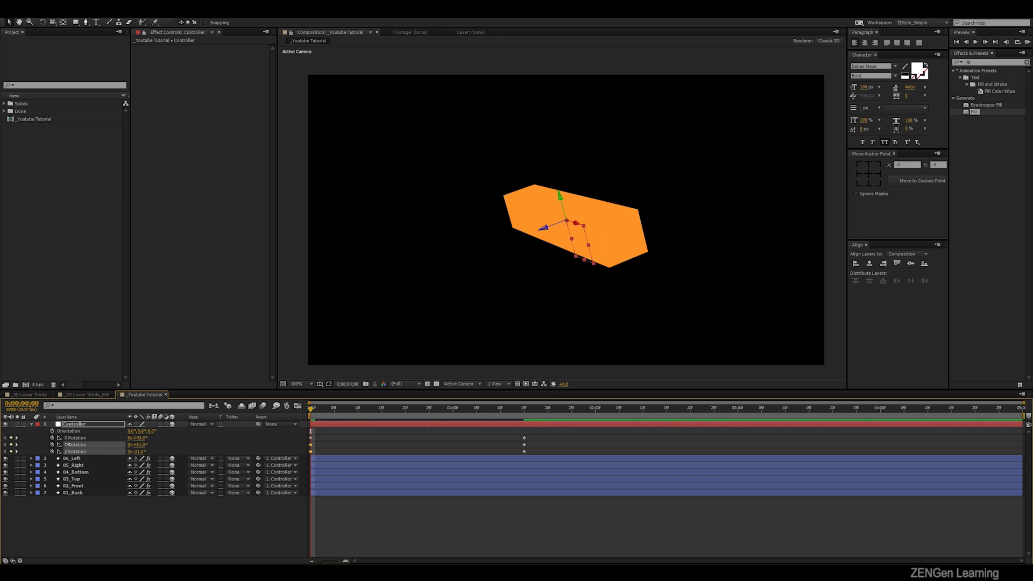
{"action": "left_click", "coordinate": [187, 436]}
{"action": "key", "text": "KP_0"}
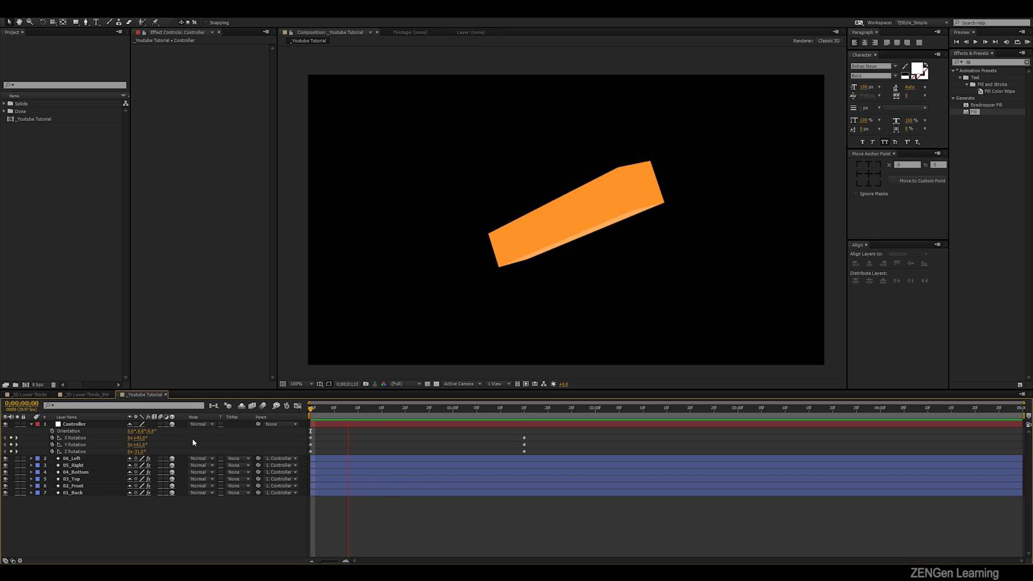
{"action": "key", "text": "space"}
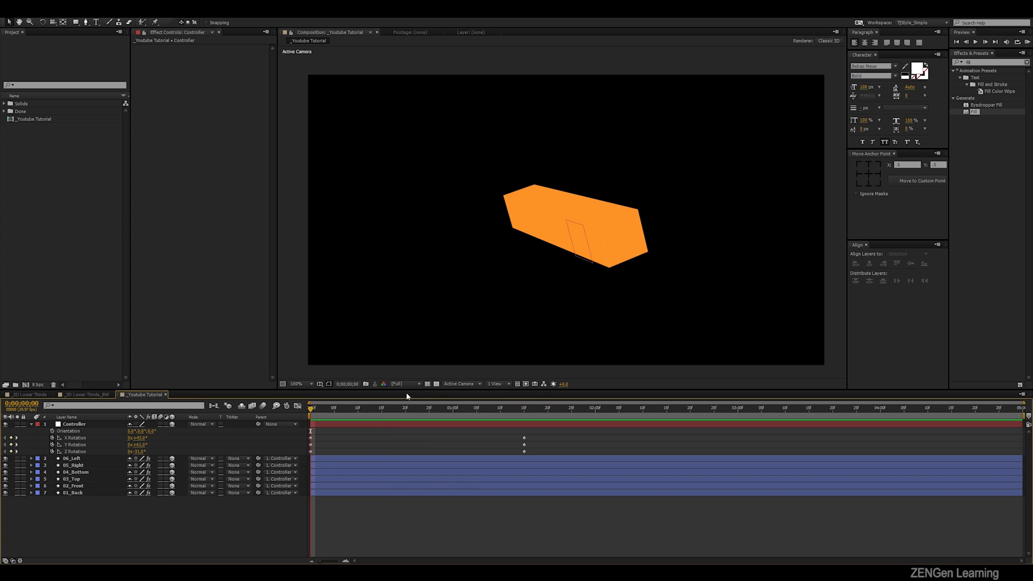
- Easy-ease the Controller's rotation keyframes, reshape their speed curves for a fast start and long slow finish, and preview the result
{"action": "left_click_drag", "start_coordinate": [343, 408], "coordinate": [297, 454]}
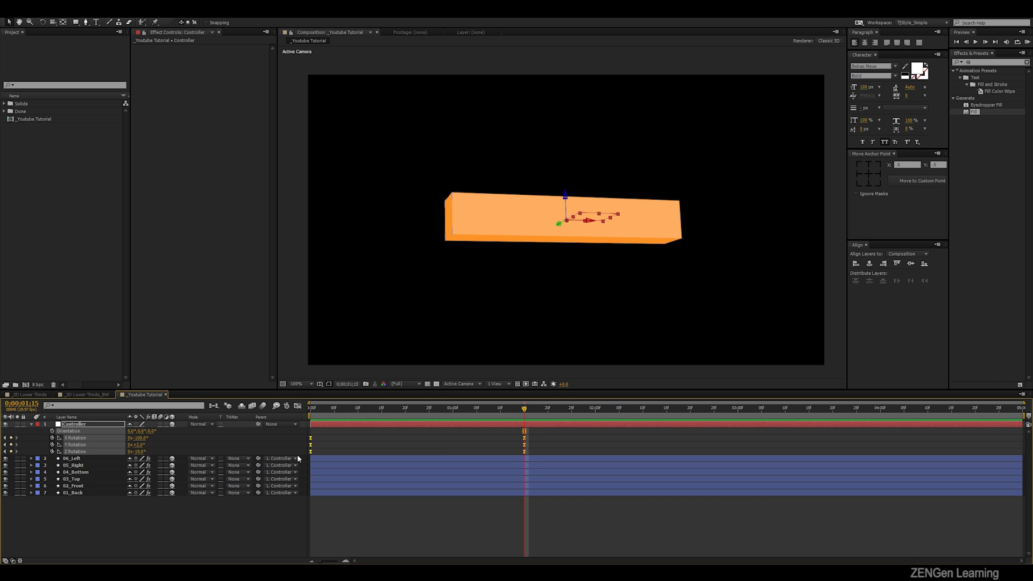
{"action": "left_click", "coordinate": [298, 406]}
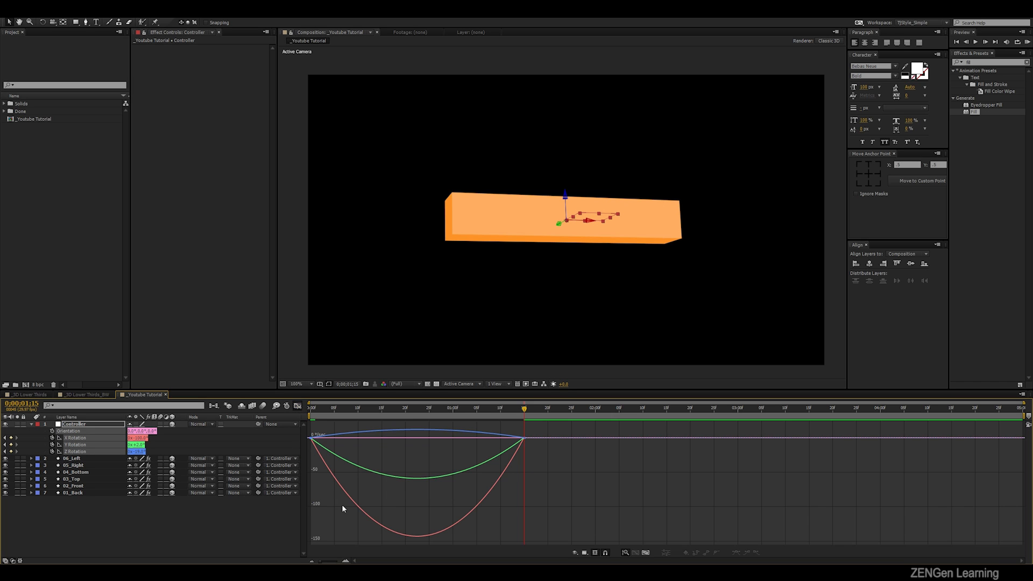
{"action": "left_click_drag", "start_coordinate": [601, 482], "coordinate": [367, 440]}
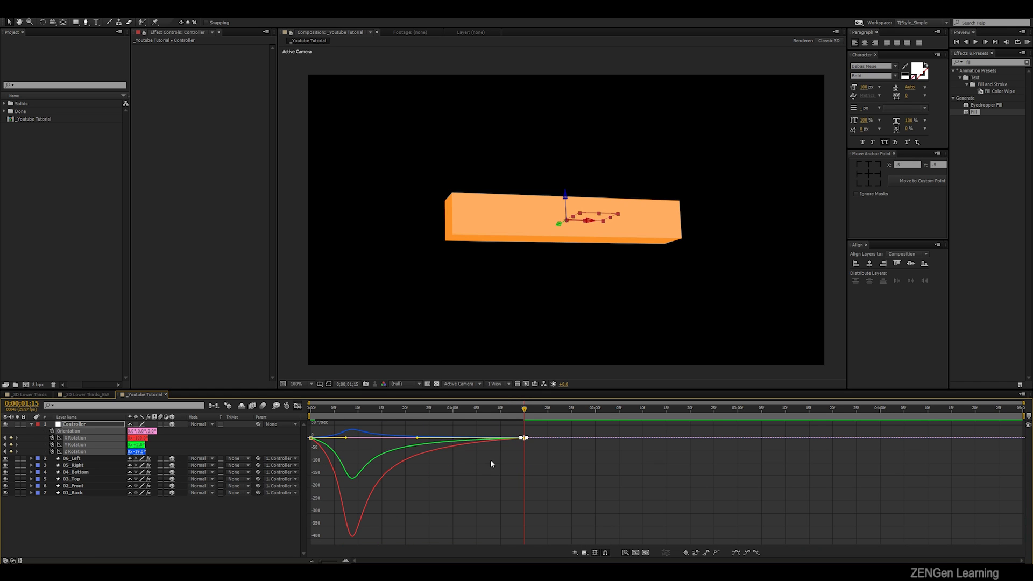
{"action": "key", "text": "space"}
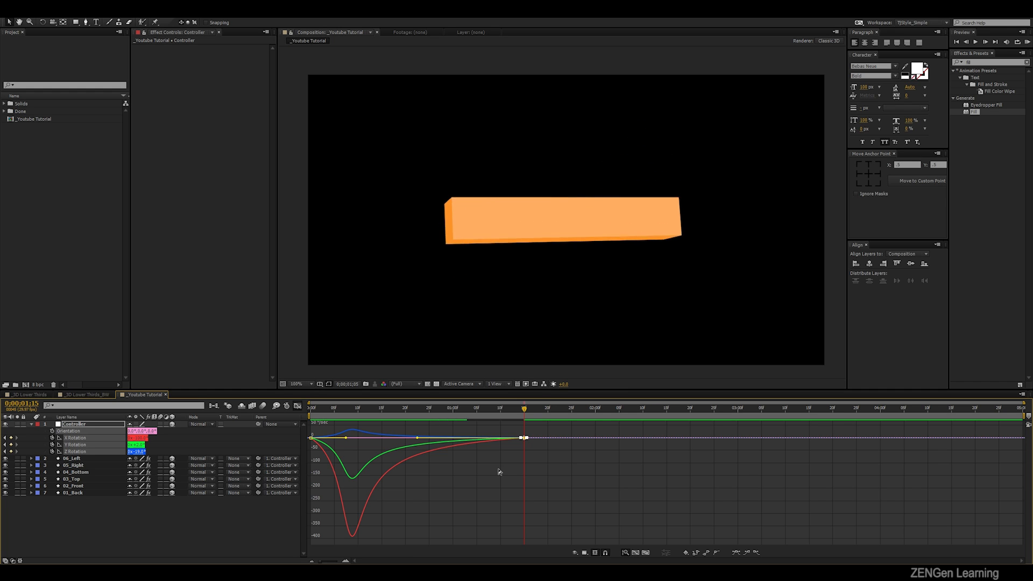
{"action": "key", "text": "space"}
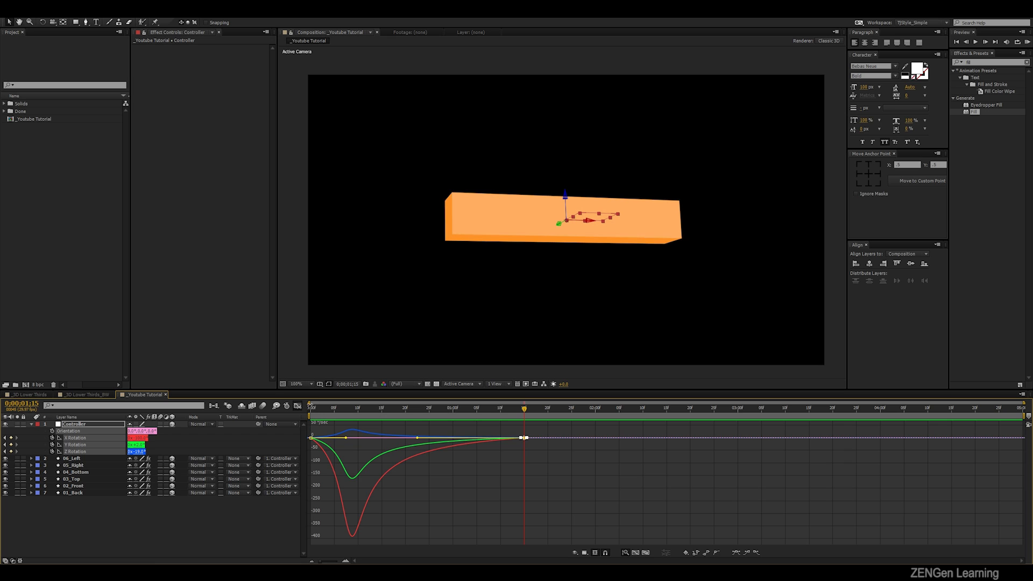
- Close the Graph Editor, collapse the Controller layer's properties and deselect it
{"action": "left_click", "coordinate": [297, 406]}
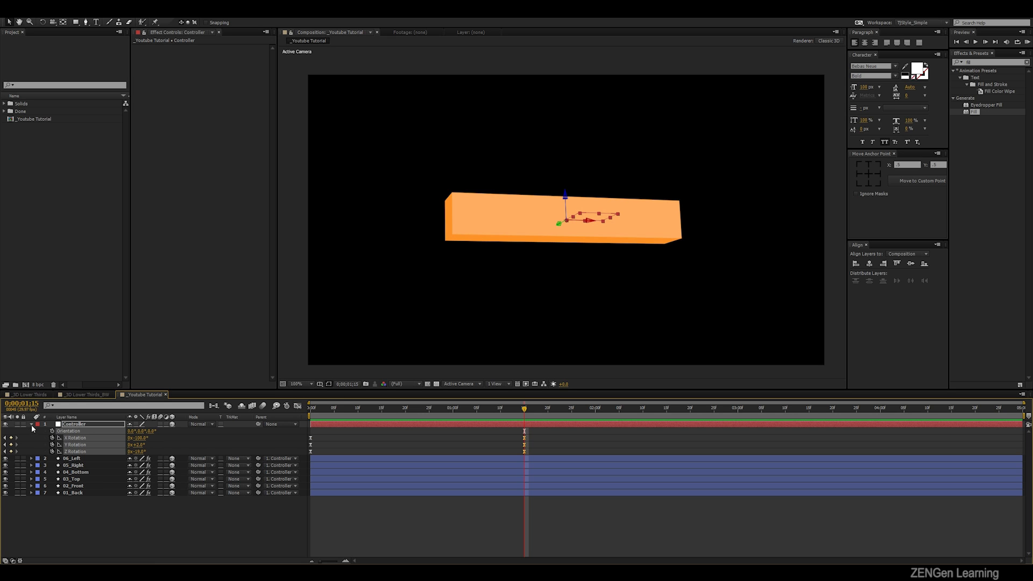
{"action": "left_click", "coordinate": [31, 424]}
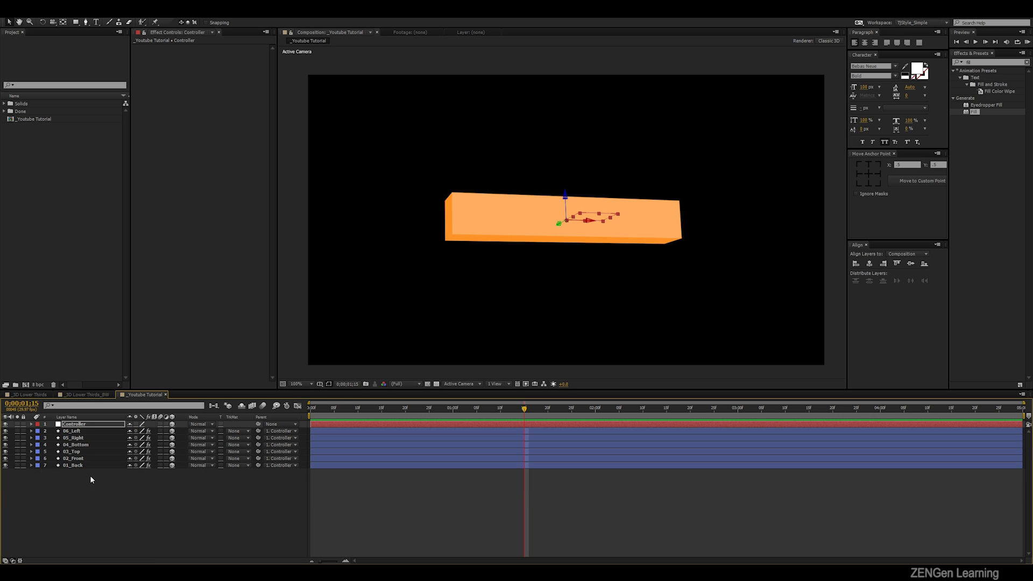
{"action": "left_click", "coordinate": [131, 496]}
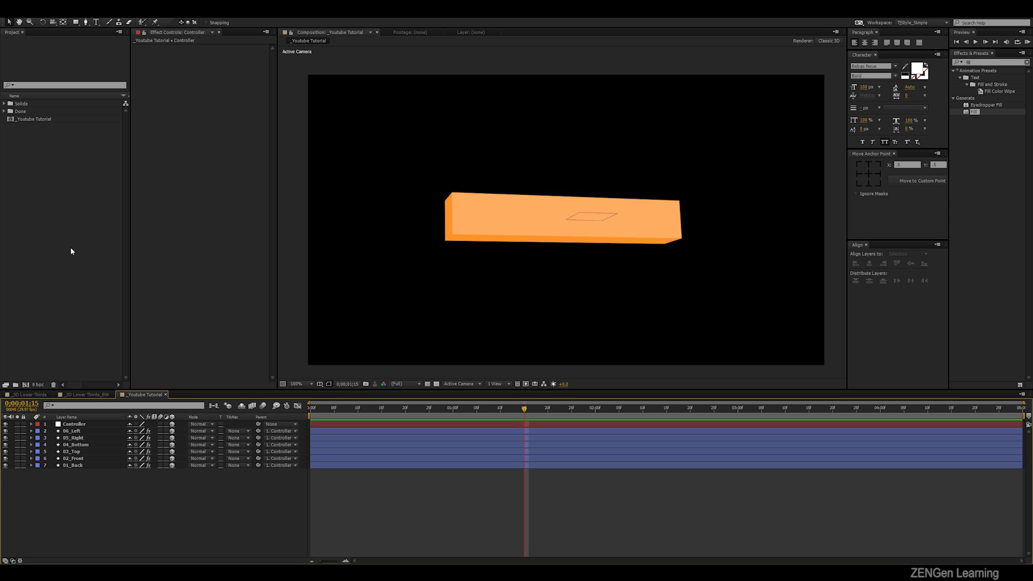
- Create a new 600 x 150 px composition named _Title Holder
{"action": "right_click", "coordinate": [65, 216]}
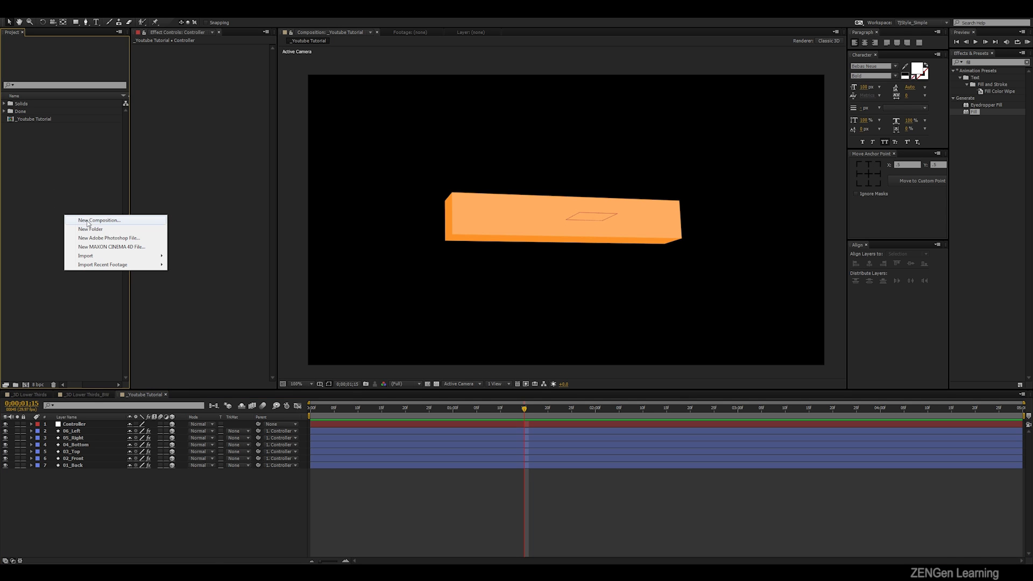
{"action": "left_click", "coordinate": [88, 221]}
{"action": "type", "text": "_Title Holder"}
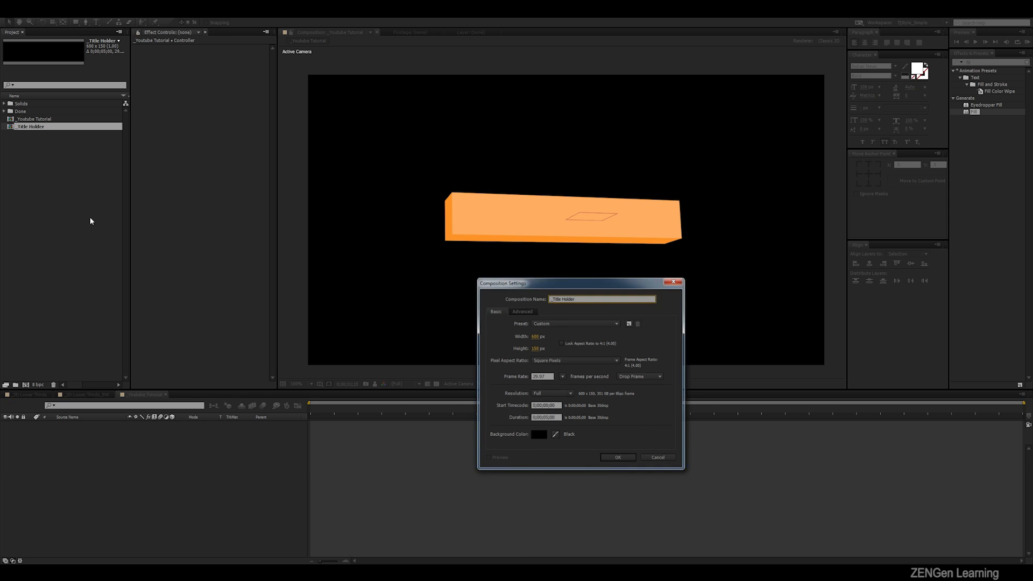
{"action": "key", "text": "Return"}
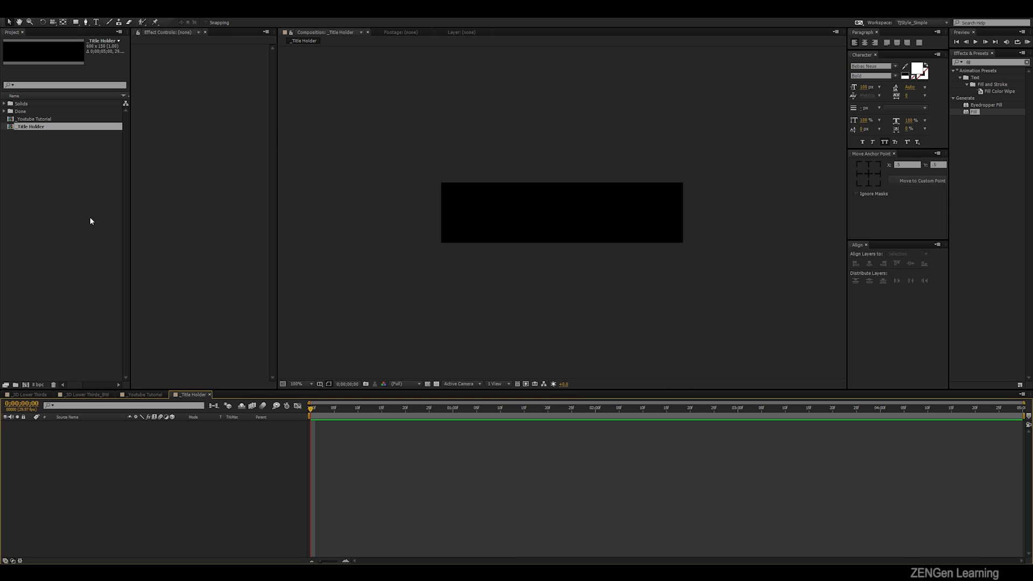
- Check the width and height in the _Title Holder composition's settings
{"action": "key", "text": "period"}
{"action": "right_click", "coordinate": [49, 127]}
{"action": "left_click", "coordinate": [61, 132]}
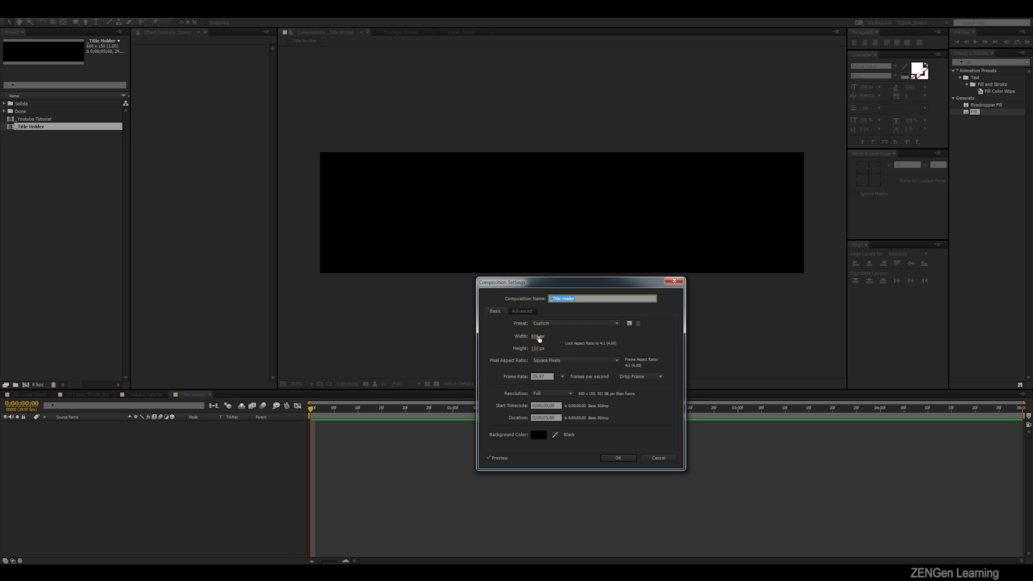
{"action": "left_click", "coordinate": [619, 458]}
- Add a text layer reading "title 01 goes here" and centre it horizontally and vertically in the _Title Holder composition
{"action": "key", "text": "ctrl+t"}
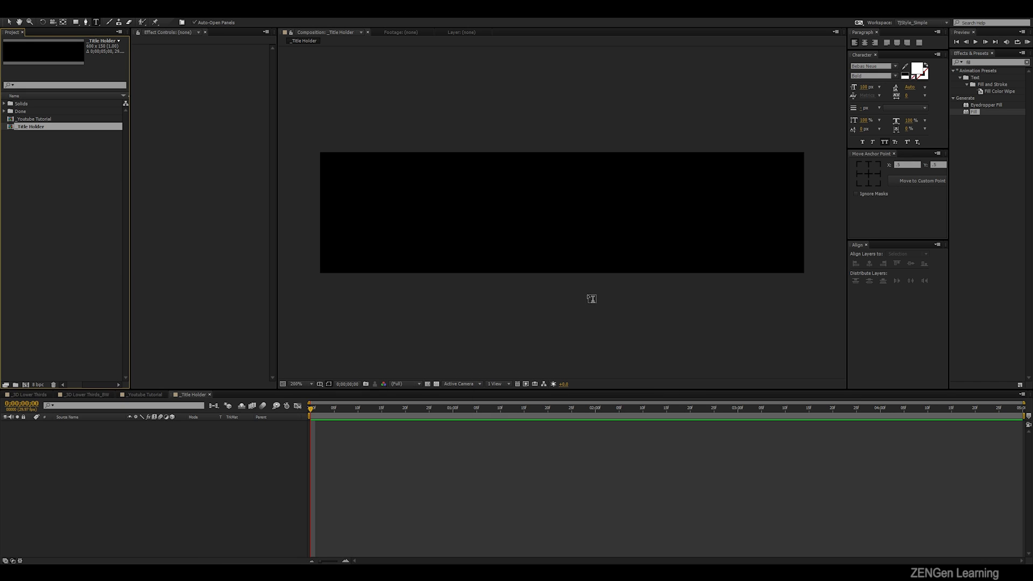
{"action": "left_click", "coordinate": [478, 253]}
{"action": "type", "text": "TITLE"}
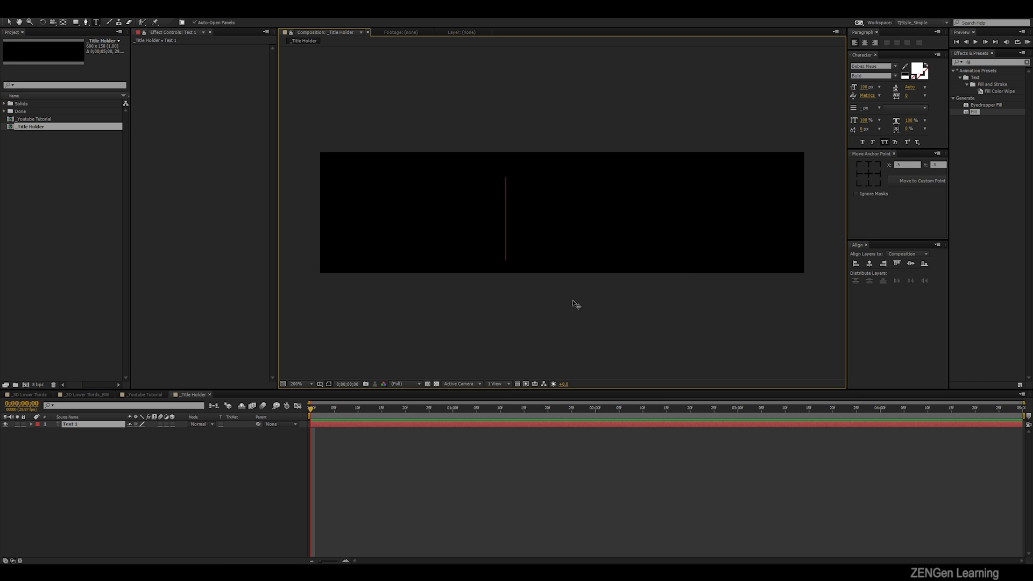
{"action": "type", "text": " 0"}
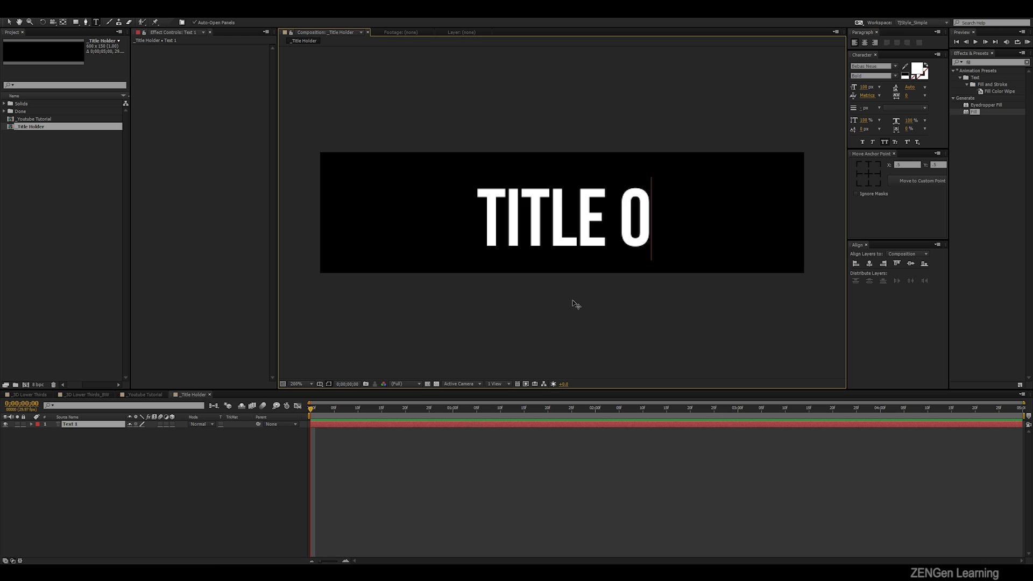
{"action": "type", "text": "1 GOES here"}
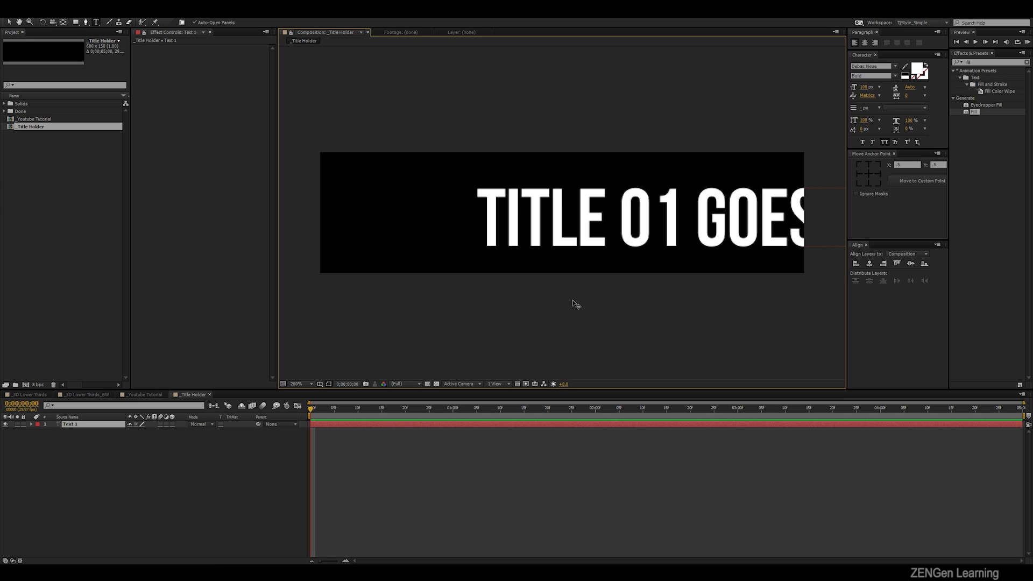
{"action": "key", "text": "KP_Enter"}
{"action": "key", "text": "v"}
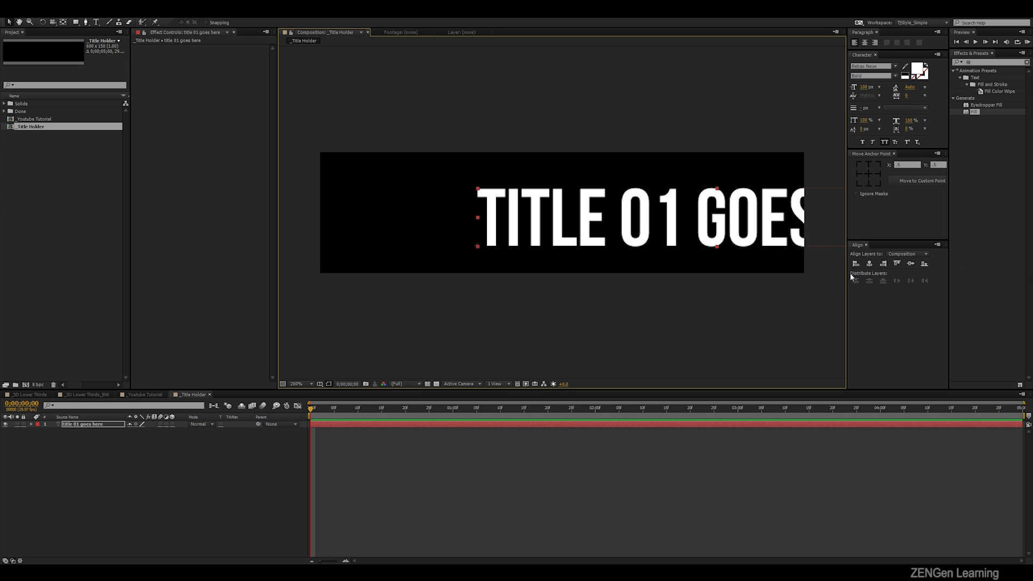
{"action": "left_click", "coordinate": [869, 264]}
{"action": "left_click", "coordinate": [910, 263]}
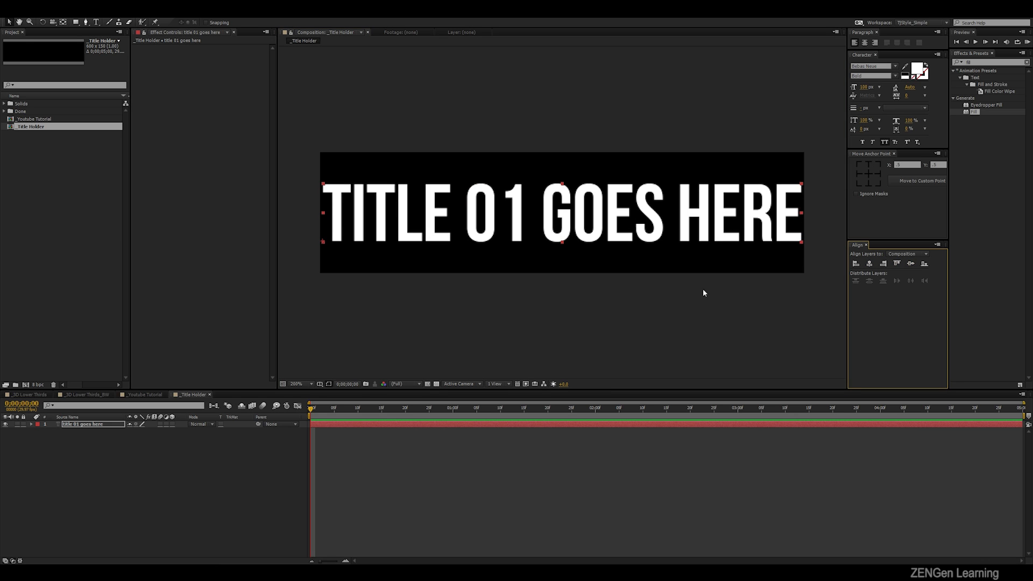
- Set the title text layer's Scale to 95%
{"action": "key", "text": "s"}
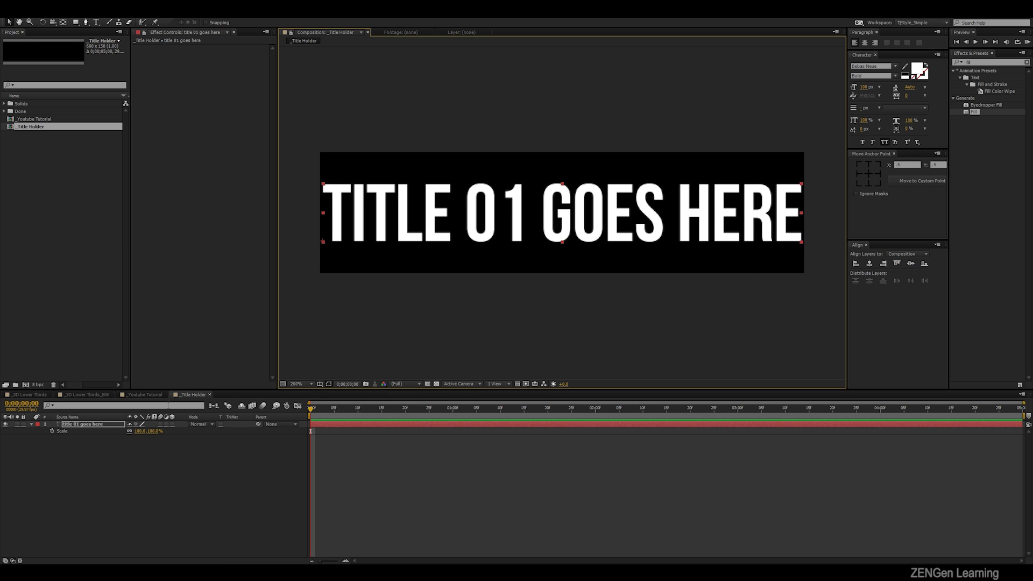
{"action": "left_click", "coordinate": [141, 431]}
{"action": "type", "text": "95"}
{"action": "key", "text": "Return"}
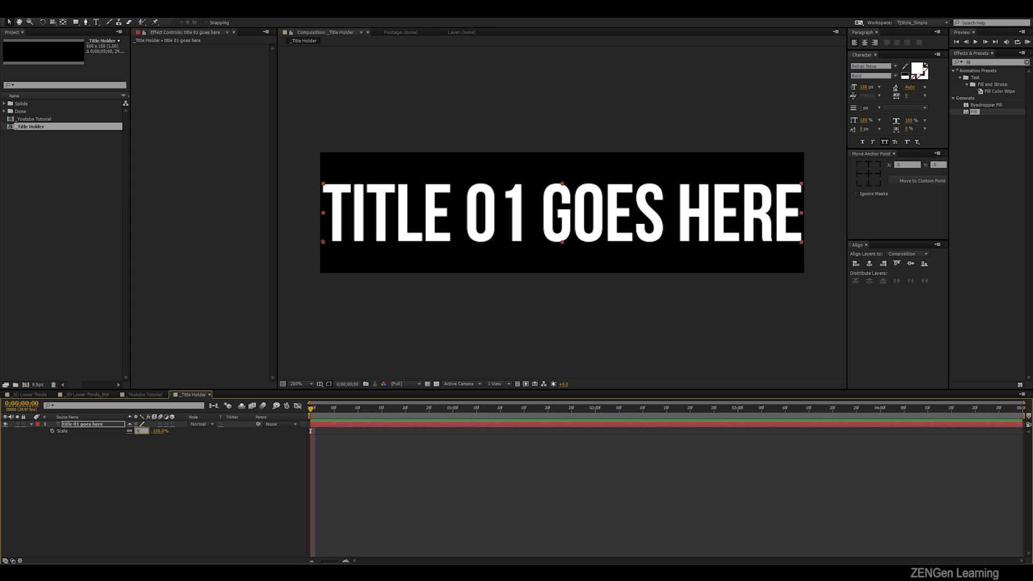
- Centre the scaled title text horizontally in the _Title Holder composition and collapse its Scale property
{"action": "left_click", "coordinate": [242, 487]}
{"action": "left_click", "coordinate": [598, 222]}
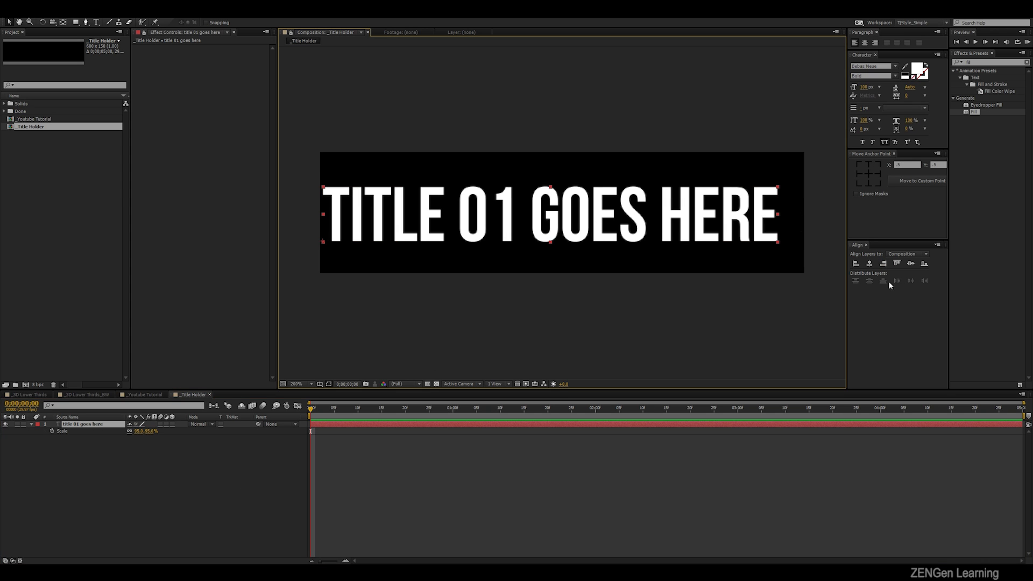
{"action": "left_click", "coordinate": [870, 264]}
{"action": "left_click", "coordinate": [676, 343]}
{"action": "key", "text": "s"}
{"action": "left_click", "coordinate": [645, 240]}
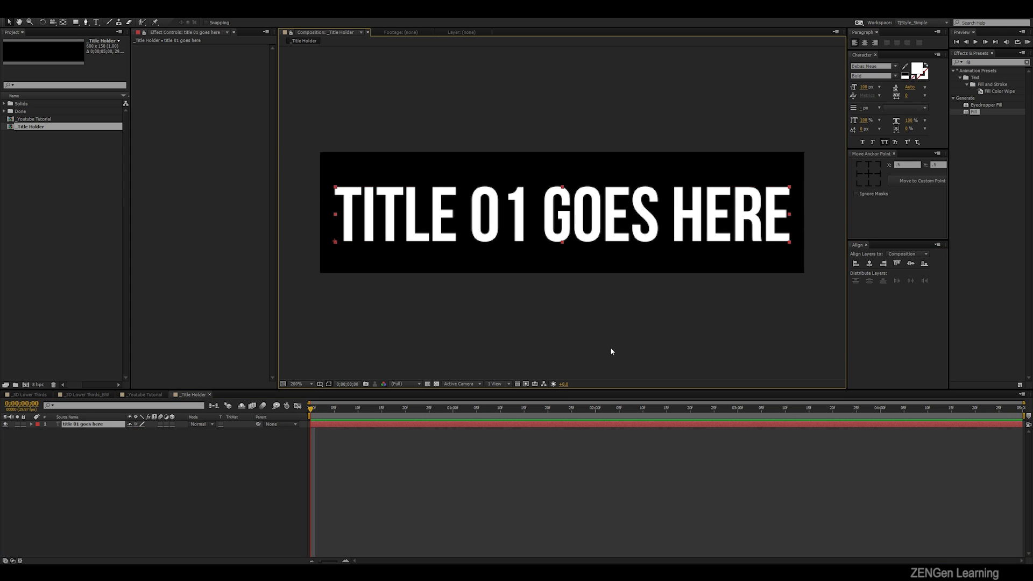
- Close the _Title Holder composition and place it as a layer in the _Youtube Tutorial composition, directly beneath the Controller layer
{"action": "left_click", "coordinate": [191, 399]}
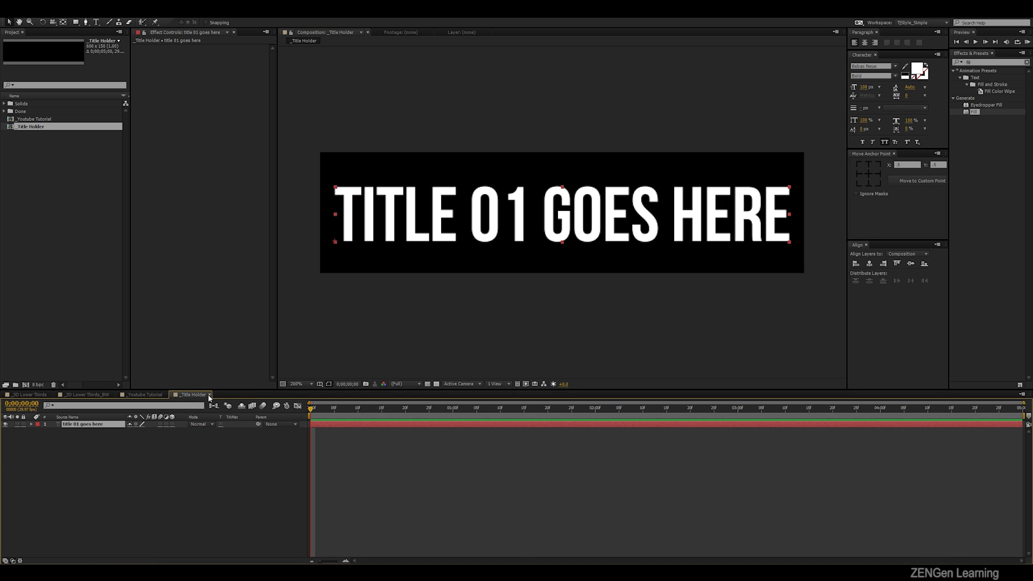
{"action": "left_click", "coordinate": [210, 395]}
{"action": "left_click_drag", "start_coordinate": [33, 130], "coordinate": [110, 430]}
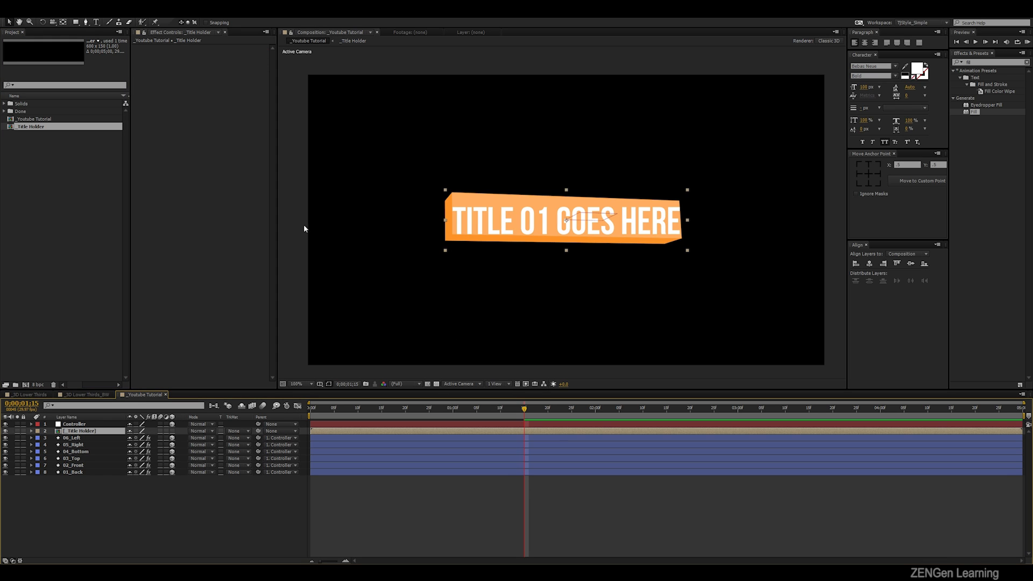
- Open the nested _Title Holder composition to look at its editable title text, and return to the _Youtube Tutorial composition
{"action": "double_click", "coordinate": [91, 432]}
{"action": "left_click", "coordinate": [145, 394]}
{"action": "left_click", "coordinate": [103, 519]}
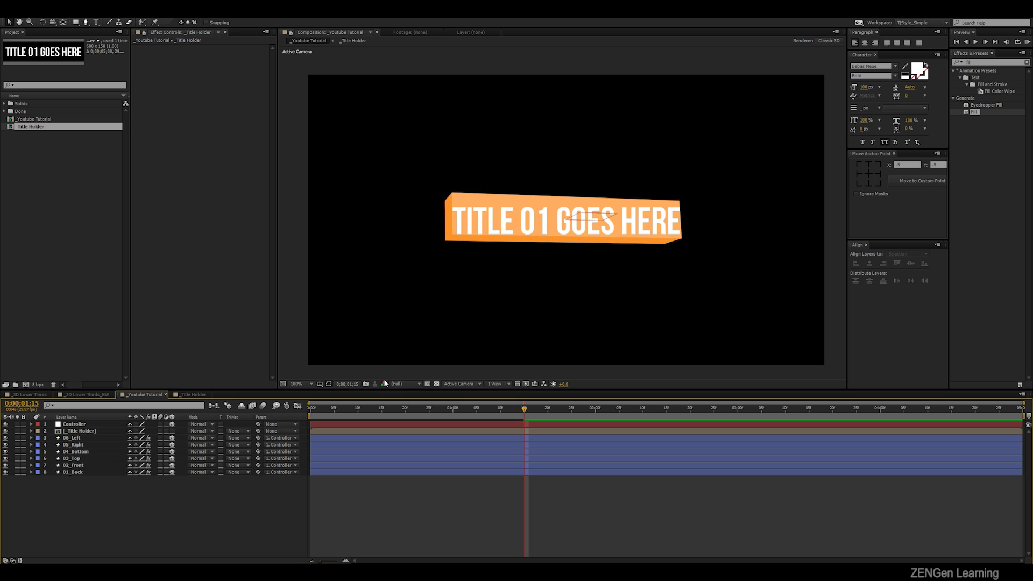
{"action": "left_click", "coordinate": [193, 398]}
{"action": "double_click", "coordinate": [104, 427]}
{"action": "left_click", "coordinate": [166, 415]}
{"action": "left_click", "coordinate": [154, 397]}
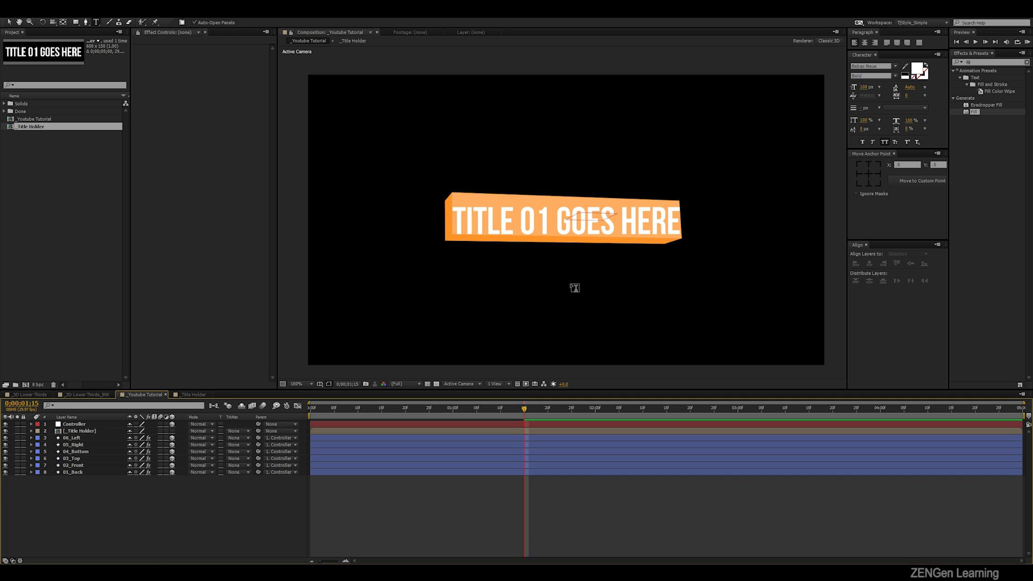
{"action": "left_click", "coordinate": [78, 432]}
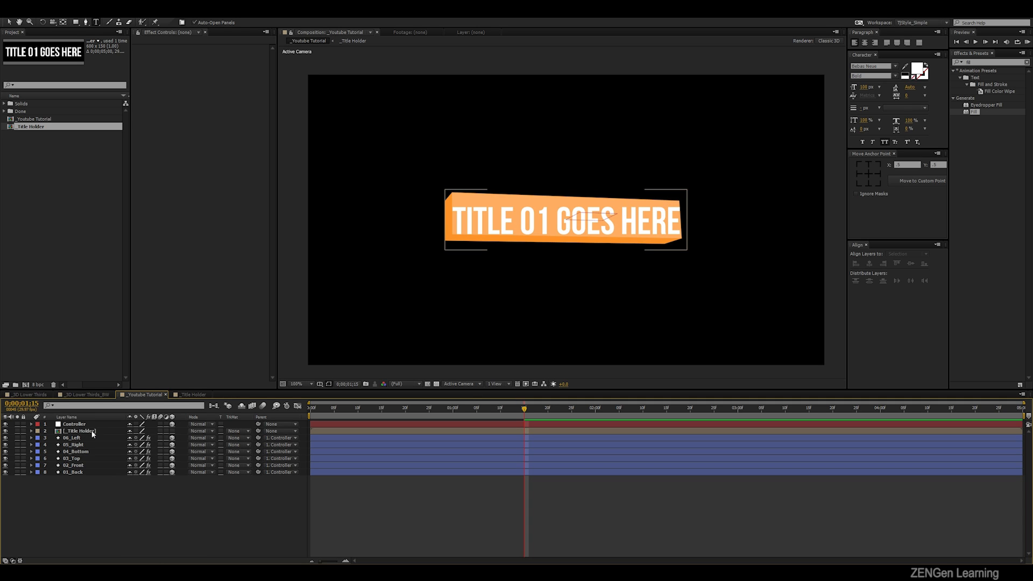
{"action": "left_click", "coordinate": [93, 433]}
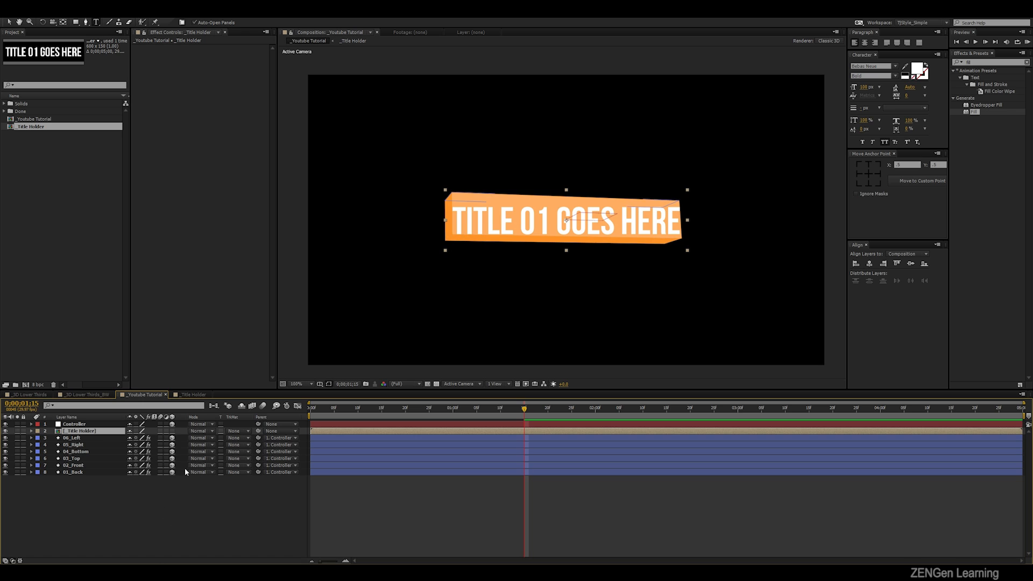
{"action": "left_click", "coordinate": [86, 425]}
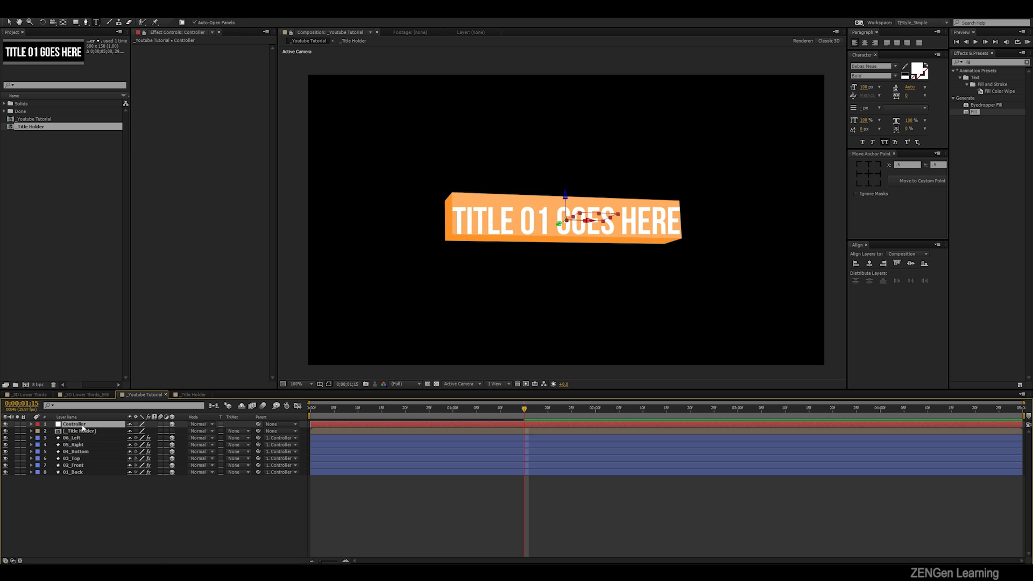
{"action": "left_click", "coordinate": [90, 430]}
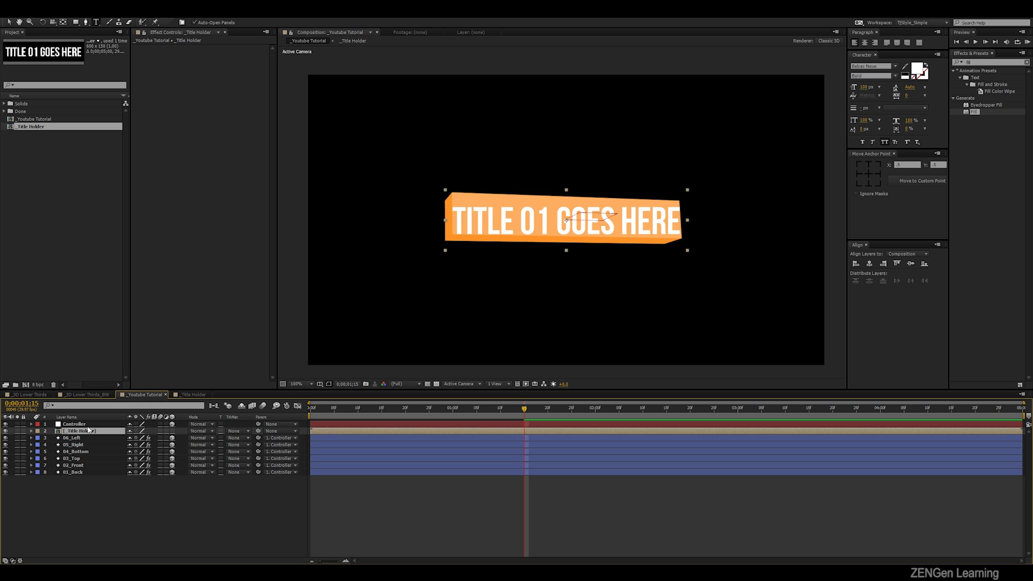
- Reveal the Controller layer's keyframed rotation properties and hide the _Title Holder layer
{"action": "left_click", "coordinate": [85, 424]}
{"action": "key", "text": "u"}
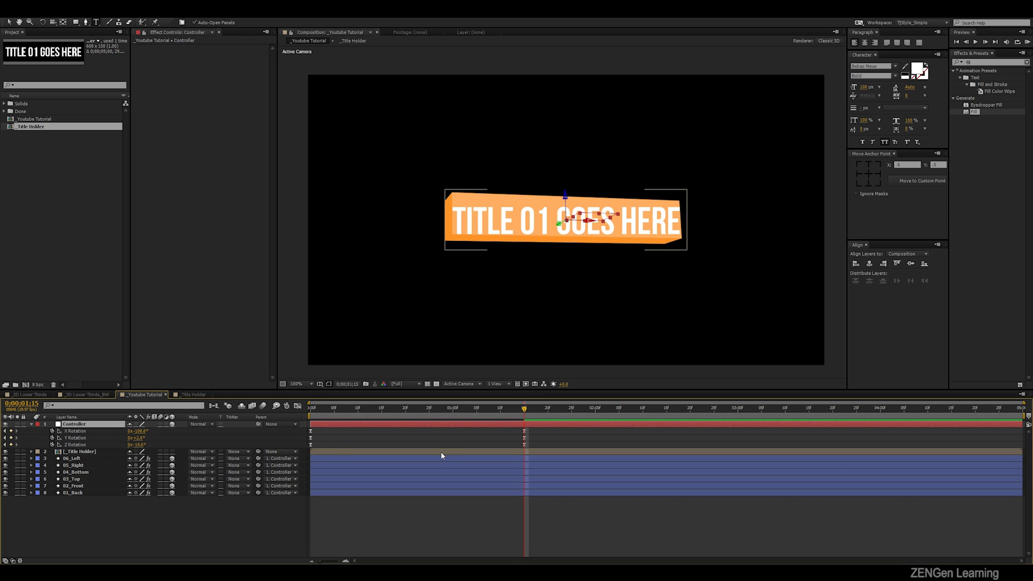
{"action": "left_click", "coordinate": [6, 452]}
- Reset the Controller's X, Y and Z Rotation at 0;00;02;00 so each gets a keyframe, and select the new keyframes
{"action": "left_click_drag", "start_coordinate": [537, 429], "coordinate": [307, 465]}
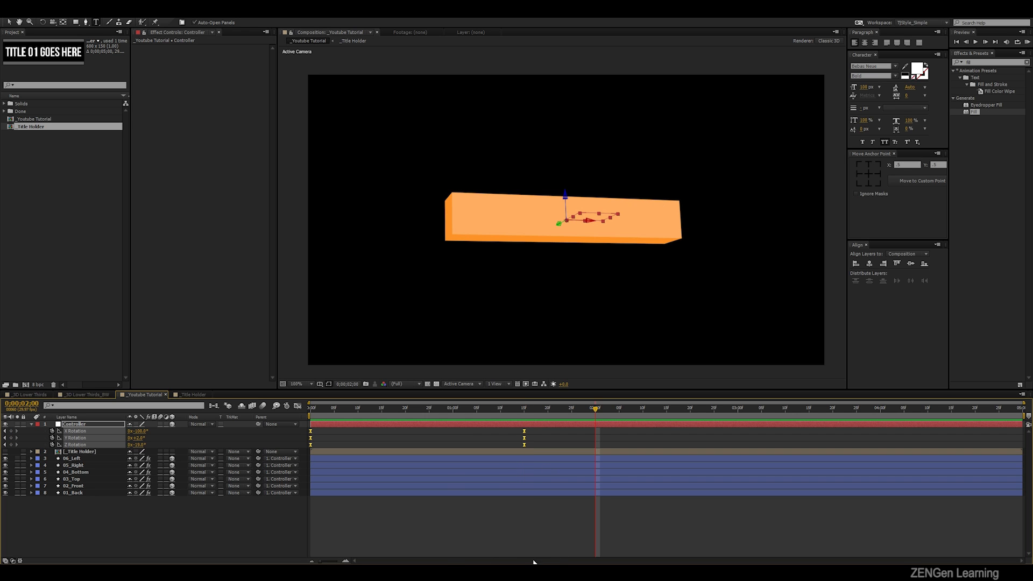
{"action": "left_click", "coordinate": [286, 538]}
{"action": "right_click", "coordinate": [86, 431]}
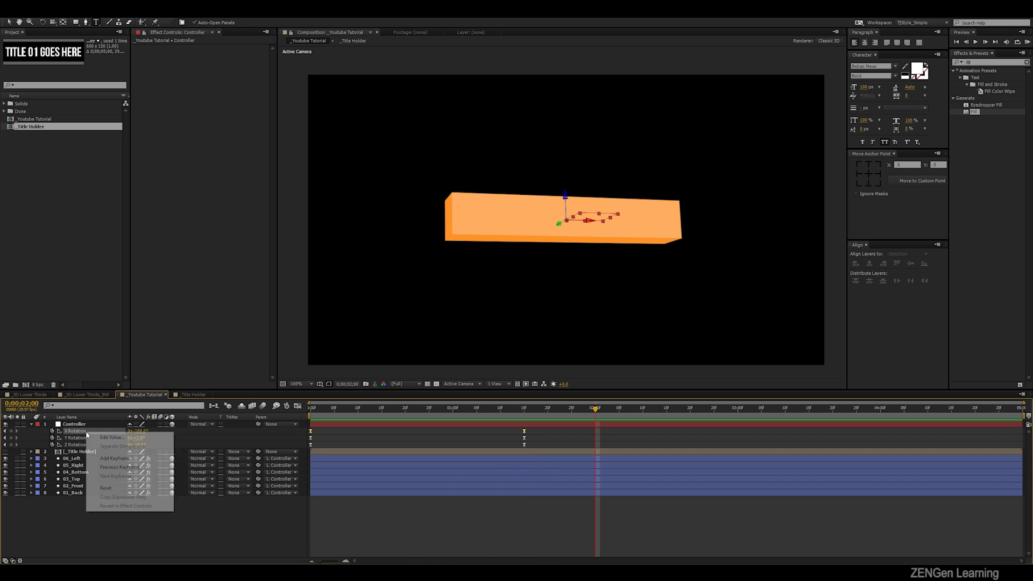
{"action": "left_click", "coordinate": [111, 490]}
{"action": "right_click", "coordinate": [95, 439]}
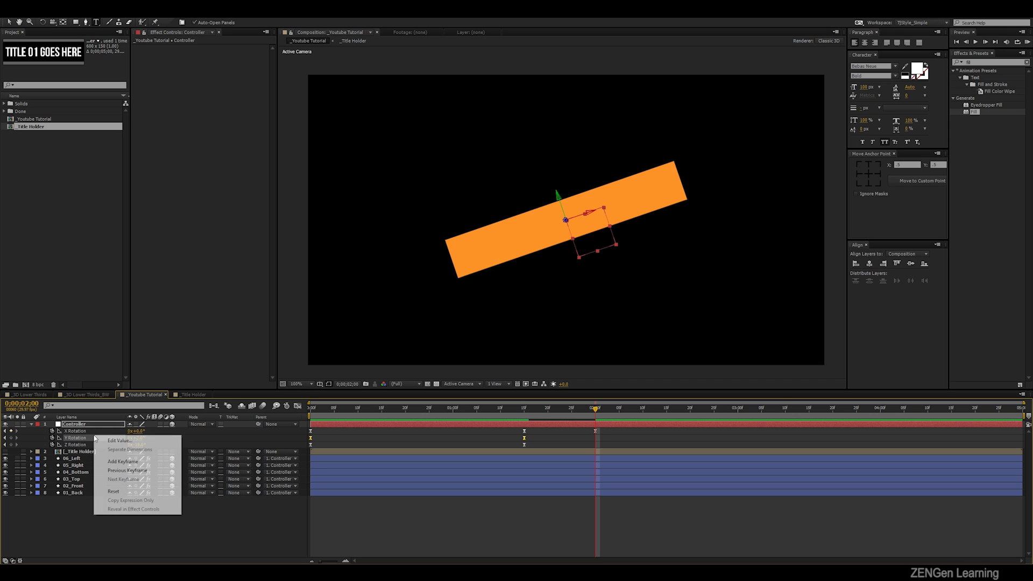
{"action": "left_click", "coordinate": [113, 491]}
{"action": "right_click", "coordinate": [92, 446]}
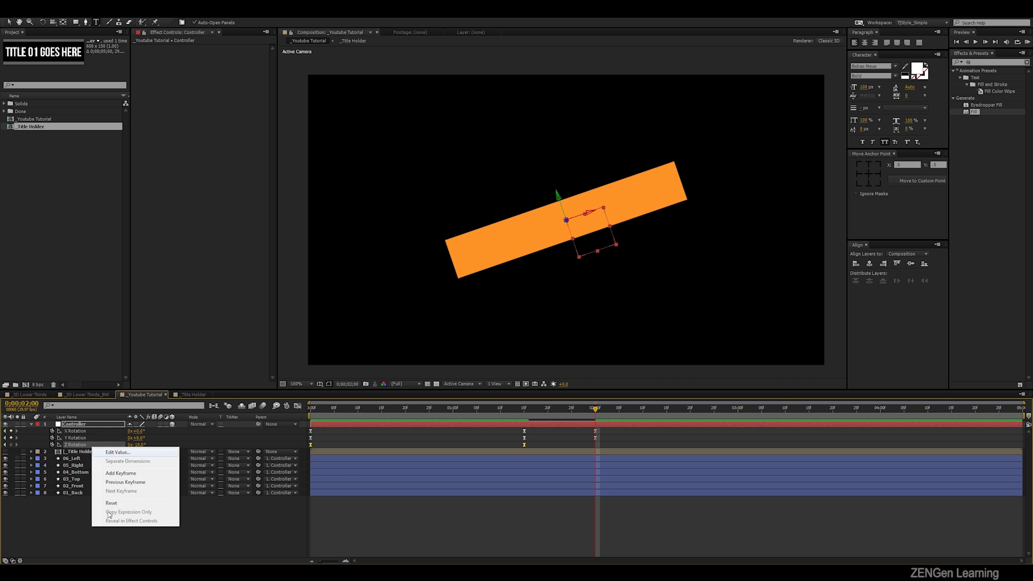
{"action": "left_click", "coordinate": [111, 504]}
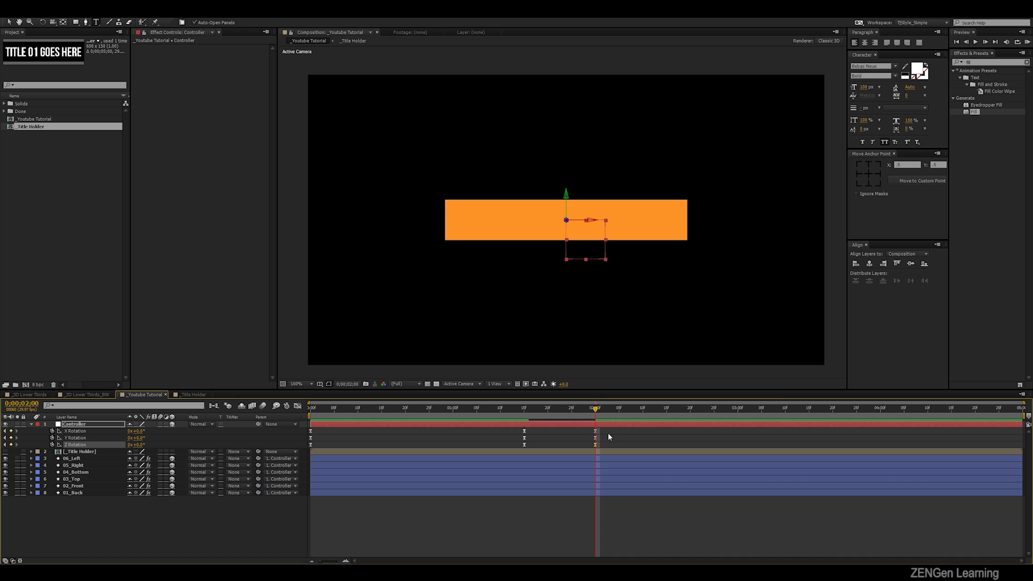
{"action": "left_click_drag", "start_coordinate": [604, 429], "coordinate": [592, 451]}
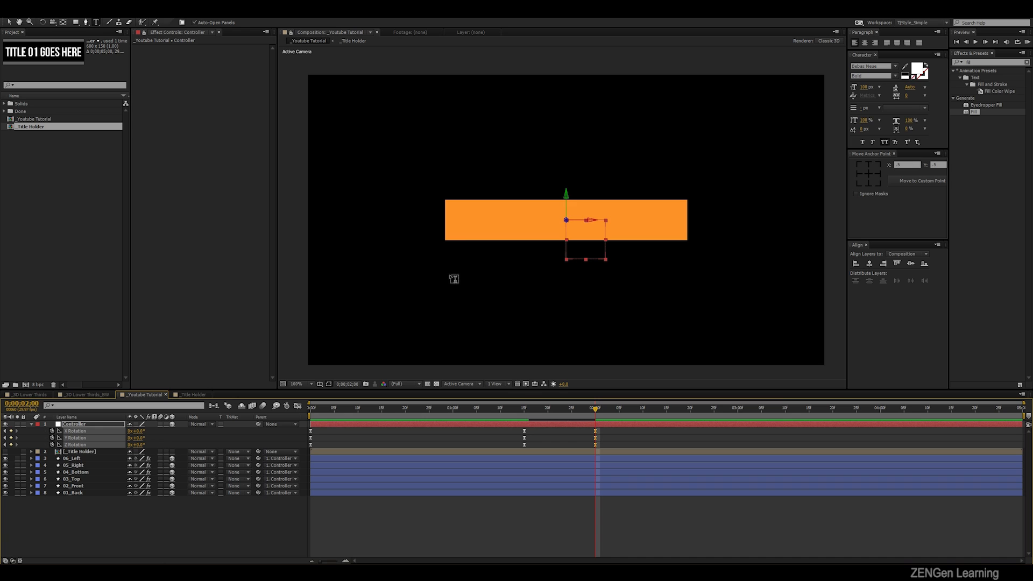
- Make the _Title Holder layer visible again and turn it into a 3D layer
{"action": "key", "text": "v"}
{"action": "left_click", "coordinate": [89, 453]}
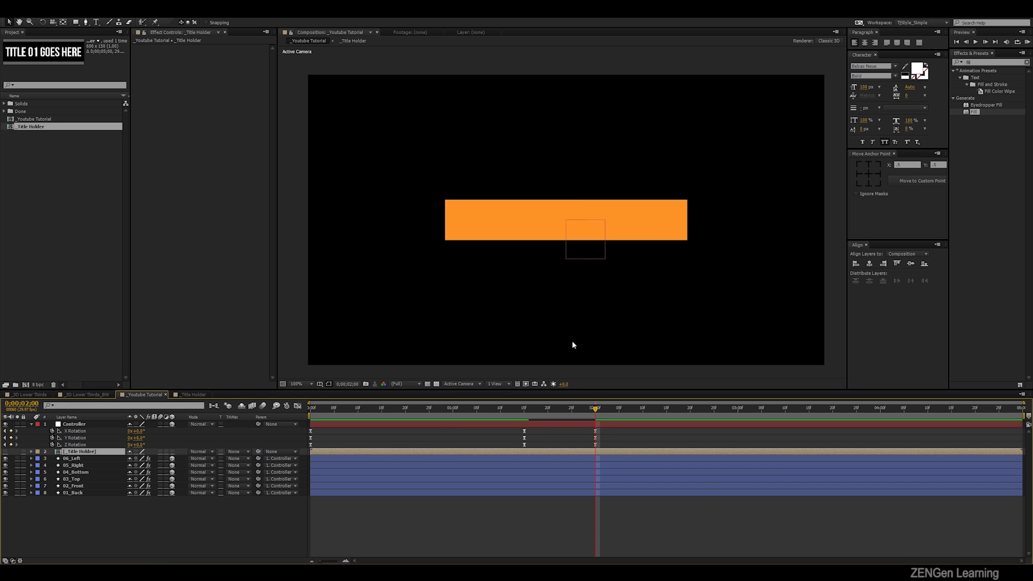
{"action": "left_click", "coordinate": [6, 453]}
{"action": "left_click", "coordinate": [172, 452]}
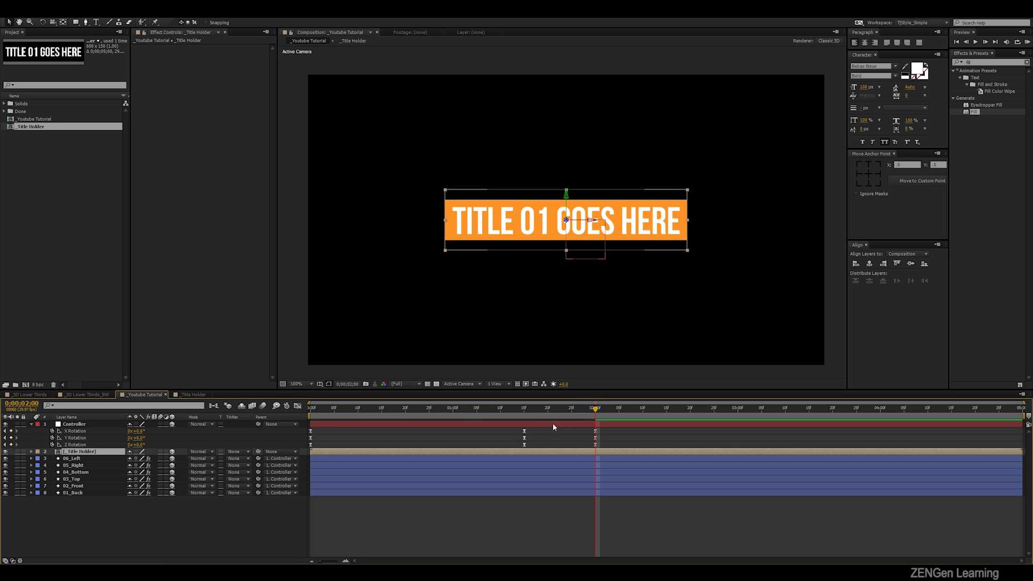
- Scrub back to 0;00;00;28 to compare the title with the rotating box's 04_Bottom face, and return to 0;00;02;00
{"action": "left_click_drag", "start_coordinate": [526, 414], "coordinate": [444, 414]}
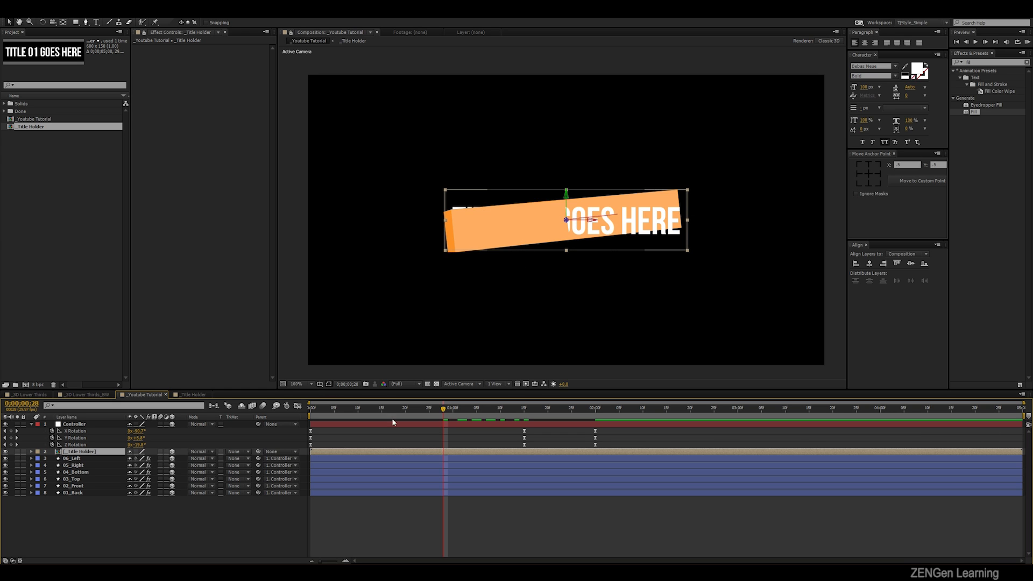
{"action": "left_click", "coordinate": [80, 473]}
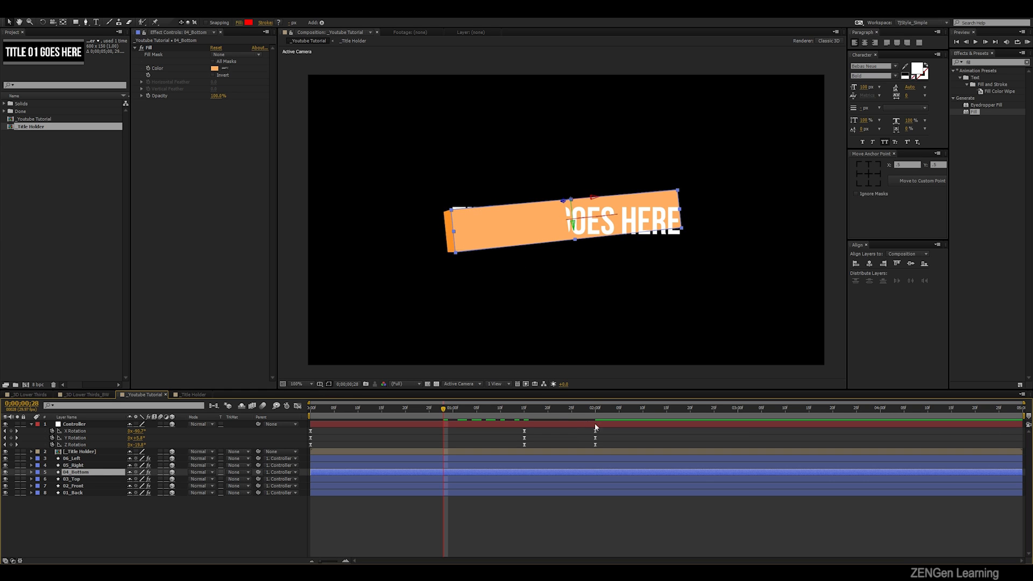
{"action": "left_click", "coordinate": [596, 407]}
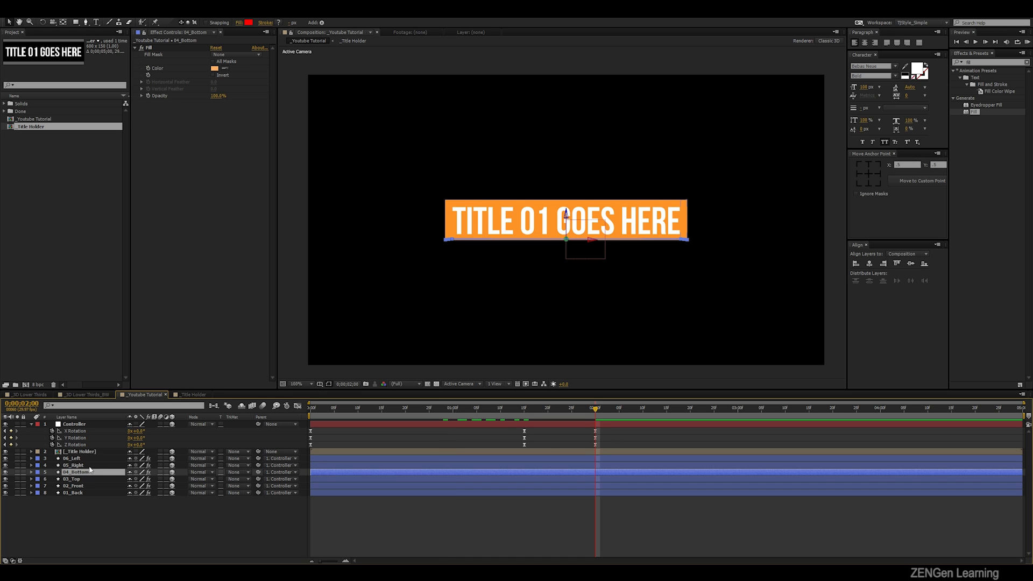
{"action": "left_click", "coordinate": [568, 359]}
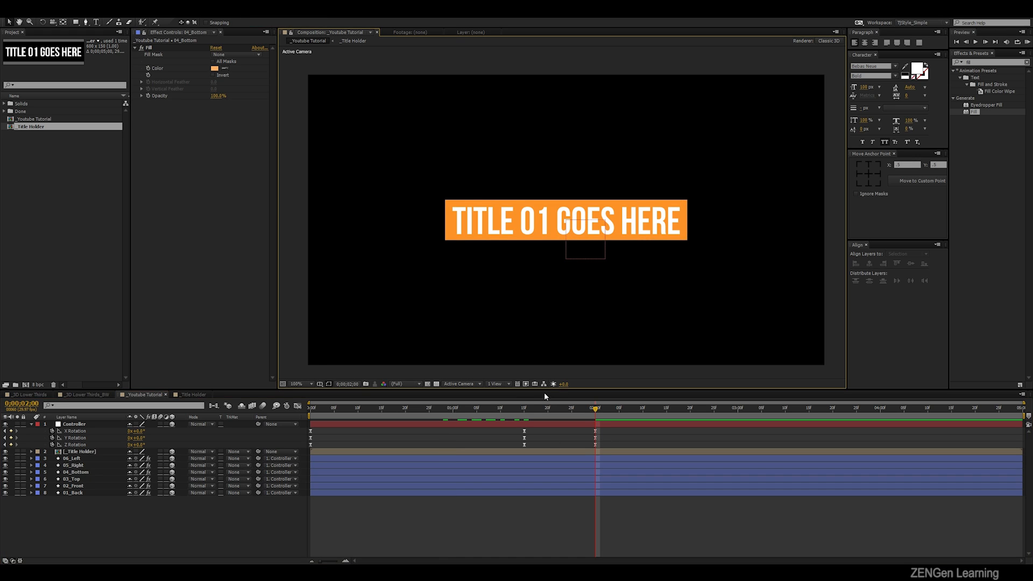
- Show the composition in two horizontal views, with Active Camera in one and Bottom in the other
{"action": "left_click", "coordinate": [503, 384]}
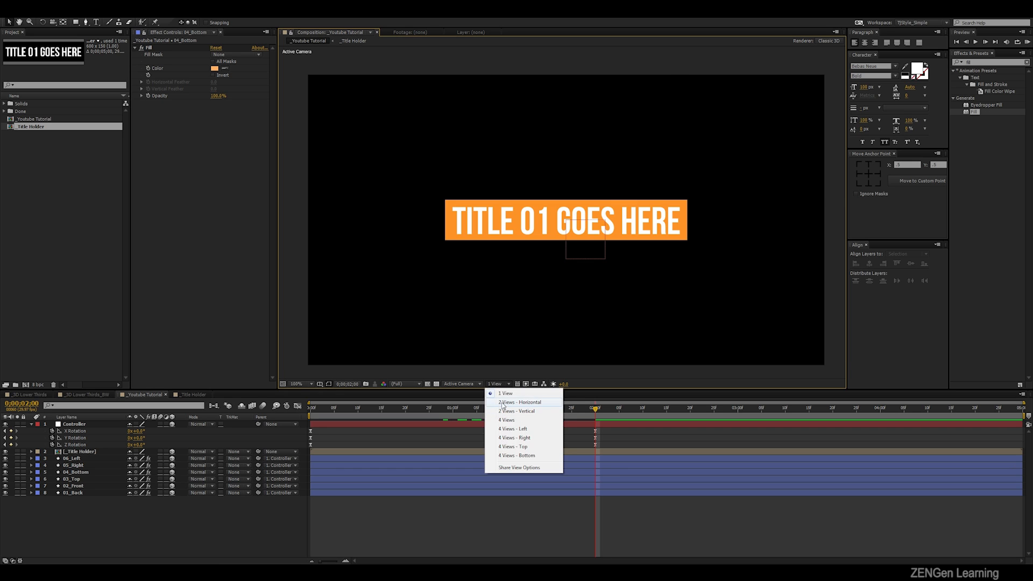
{"action": "left_click", "coordinate": [502, 402]}
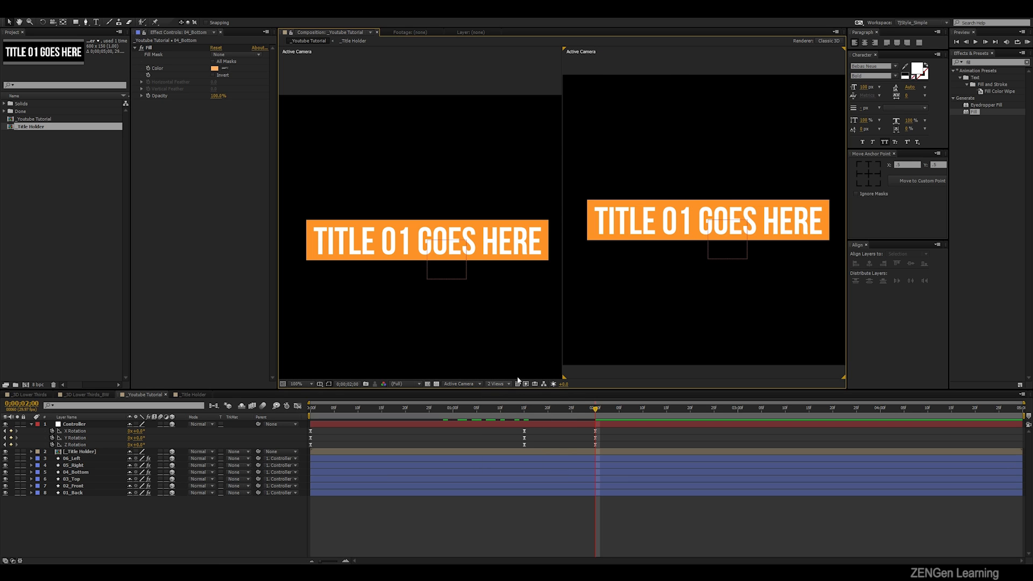
{"action": "left_click", "coordinate": [466, 384]}
{"action": "left_click", "coordinate": [462, 449]}
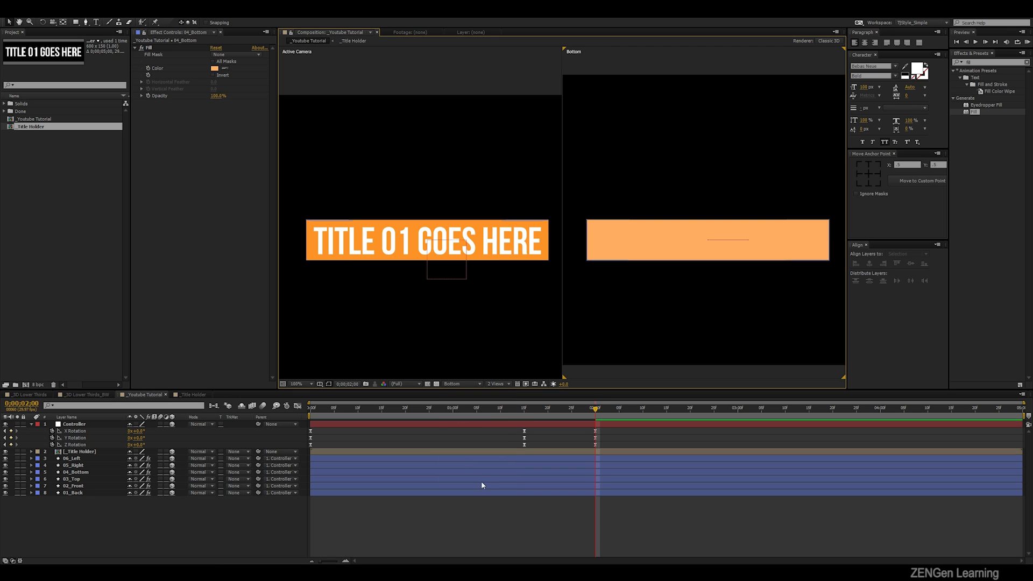
- Move the _Title Holder layer slightly forward along its Z axis so it sits just in front of the box's front face
{"action": "left_click", "coordinate": [86, 452]}
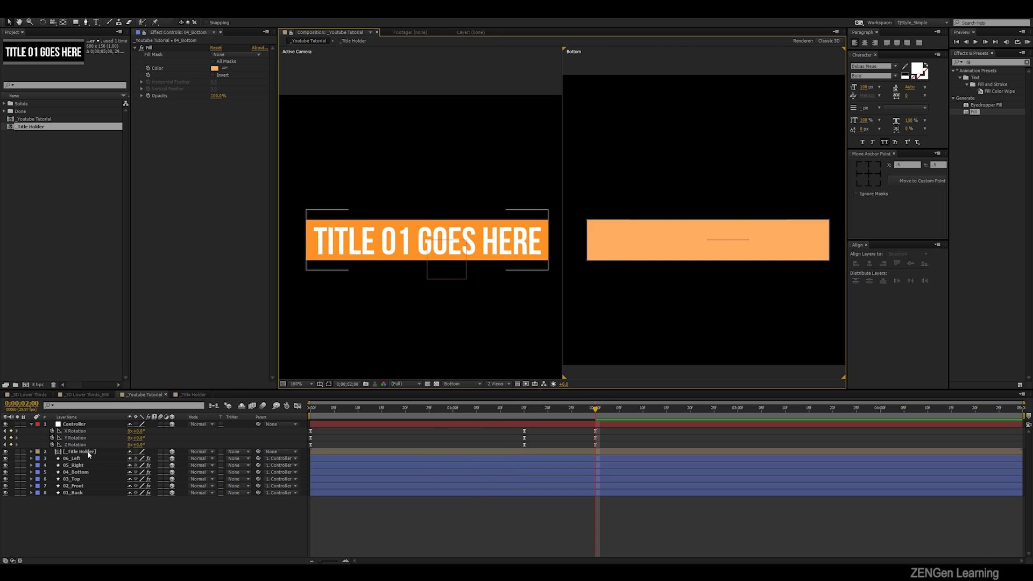
{"action": "left_click", "coordinate": [87, 451]}
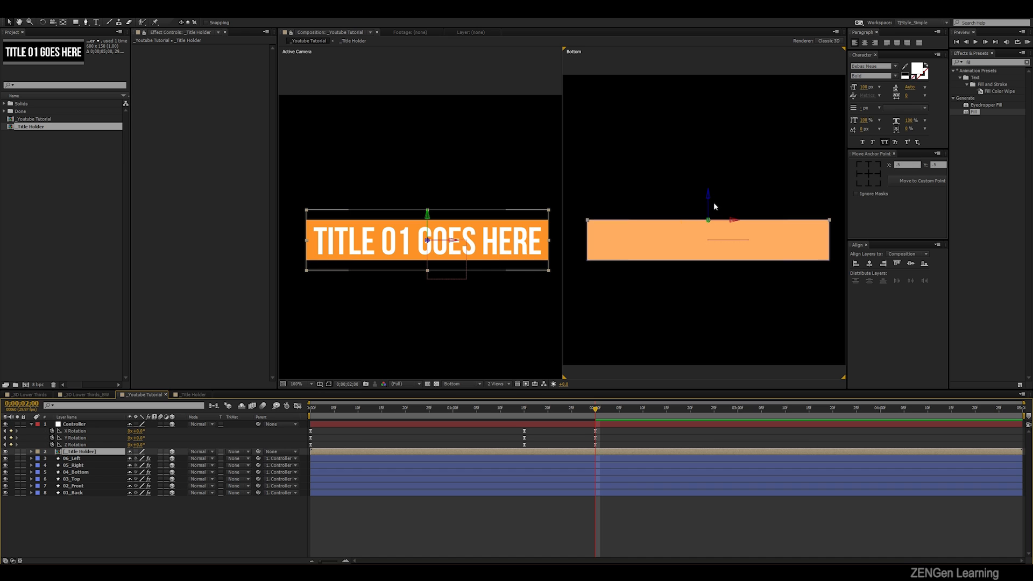
{"action": "mouse_move", "coordinate": [710, 203]}
{"action": "left_mouse_down"}
{"action": "mouse_move", "coordinate": [705, 242]}
{"action": "mouse_move", "coordinate": [714, 201]}
{"action": "left_mouse_up"}
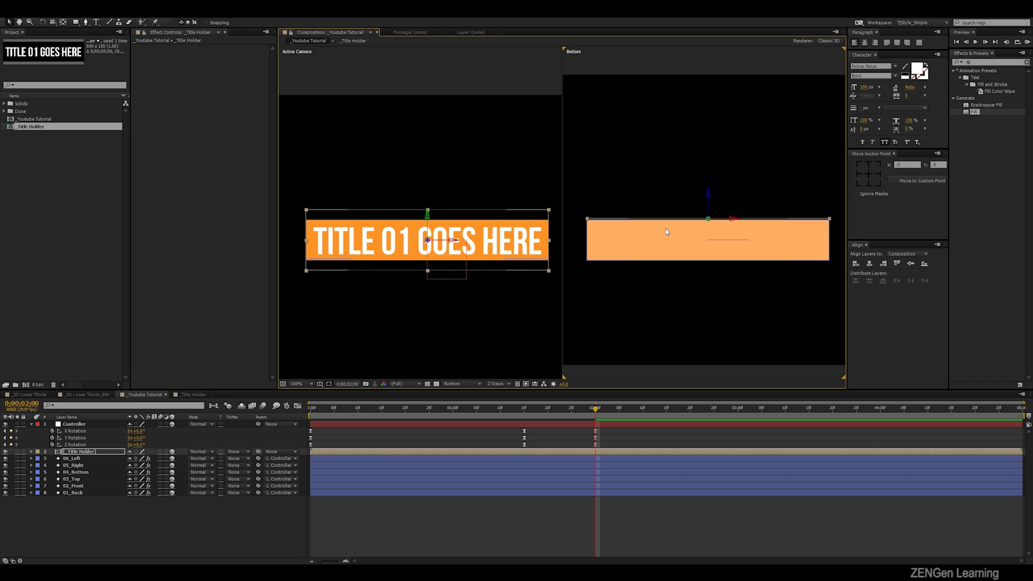
- Set the _Title Holder layer's X Rotation to 90° so the title lies parallel to the bottom face
{"action": "left_click", "coordinate": [74, 452]}
{"action": "key", "text": "r"}
{"action": "left_click_drag", "start_coordinate": [136, 465], "coordinate": [177, 466]}
{"action": "left_click", "coordinate": [140, 466]}
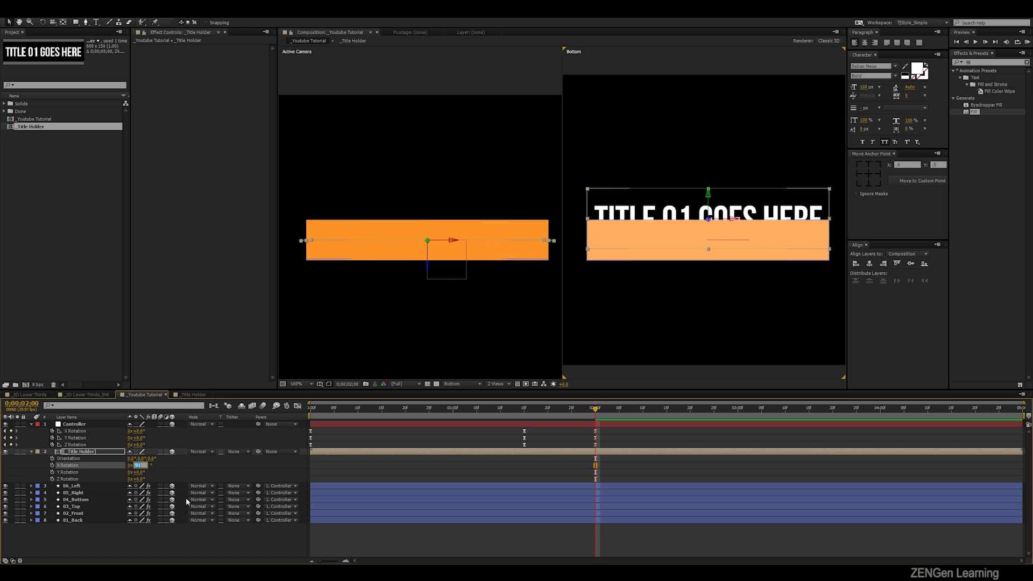
{"action": "left_click", "coordinate": [187, 468]}
- Centre the _Title Holder layer on the bottom face in the Bottom view and lower it just below the box in Active Camera
{"action": "left_click", "coordinate": [97, 452]}
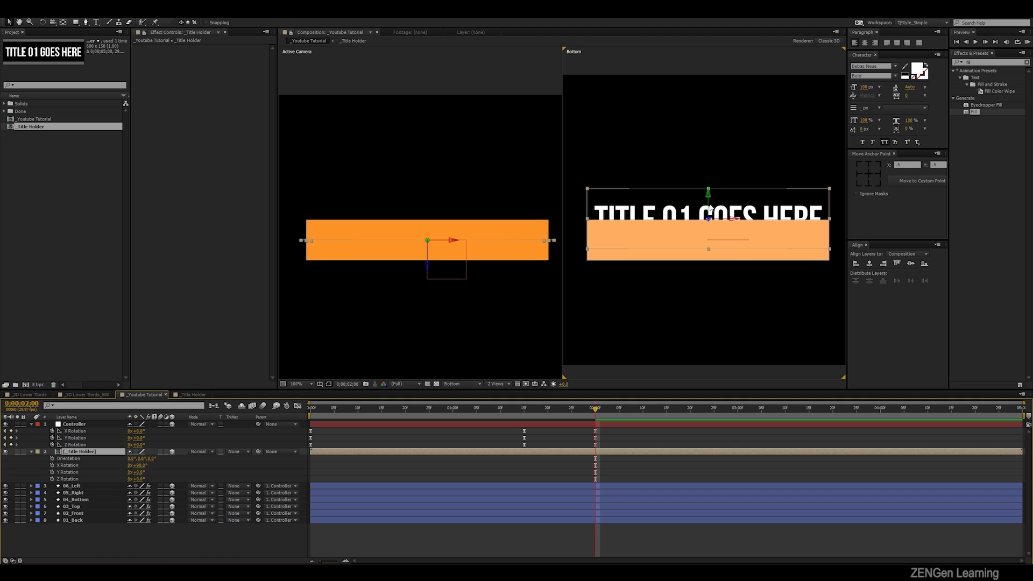
{"action": "left_click_drag", "start_coordinate": [709, 207], "coordinate": [709, 228]}
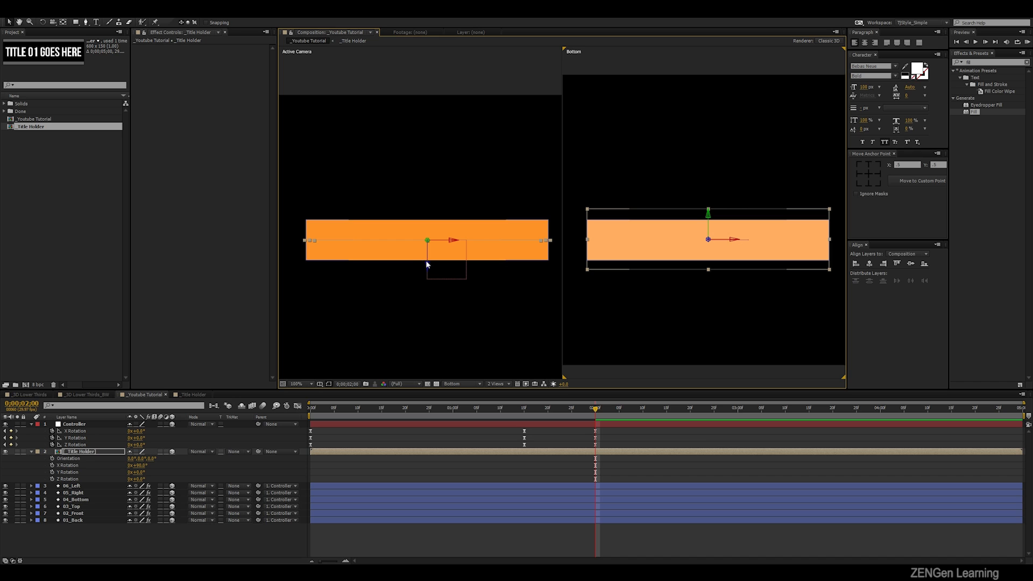
{"action": "left_click_drag", "start_coordinate": [427, 268], "coordinate": [430, 287]}
- Nudge the _Title Holder layer up in the Active Camera view so it sits flush against the box's bottom face
{"action": "scroll", "coordinate": [430, 287], "scroll_direction": "up", "scroll_amount": 4}
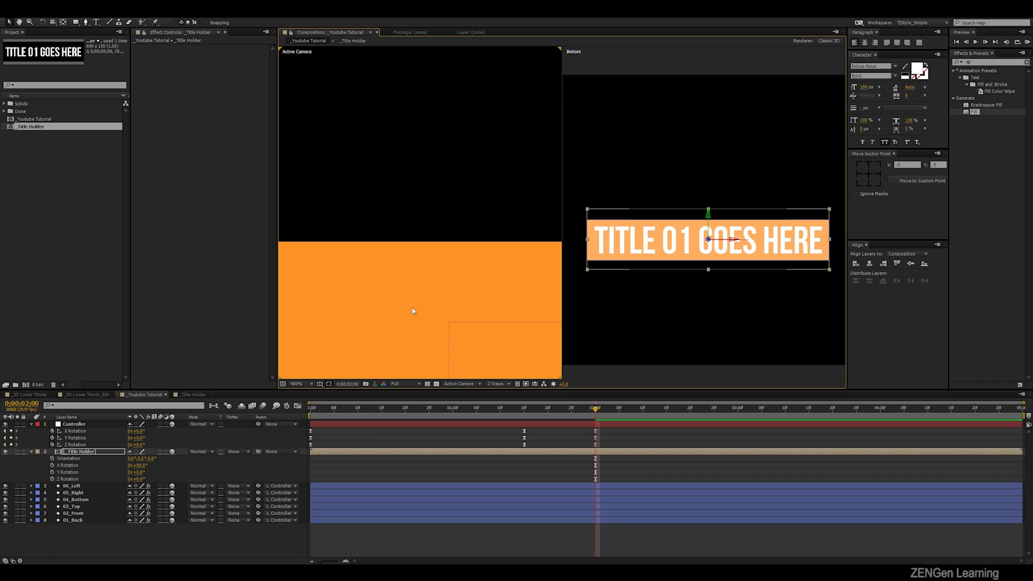
{"action": "left_click", "coordinate": [427, 247]}
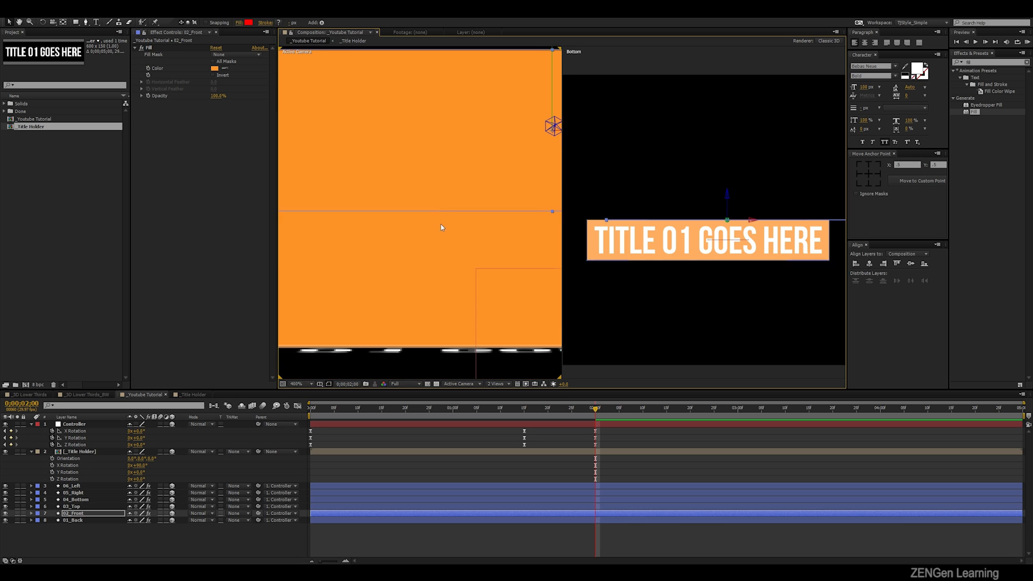
{"action": "scroll", "coordinate": [440, 289], "scroll_direction": "down", "scroll_amount": 4}
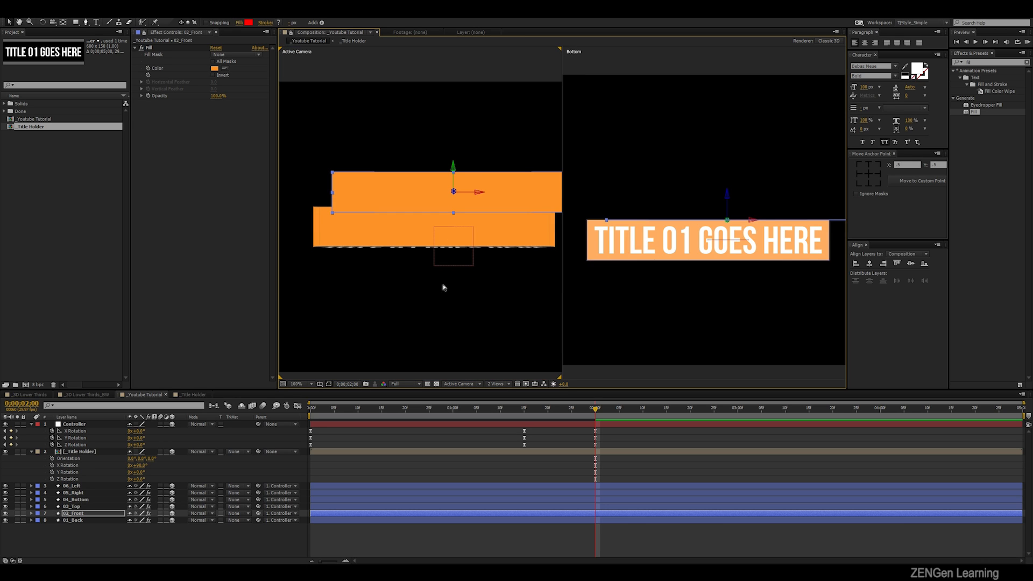
{"action": "key", "text": "space"}
{"action": "scroll", "coordinate": [404, 273], "scroll_direction": "up", "scroll_amount": 2}
{"action": "left_click_drag", "start_coordinate": [425, 289], "coordinate": [450, 186]}
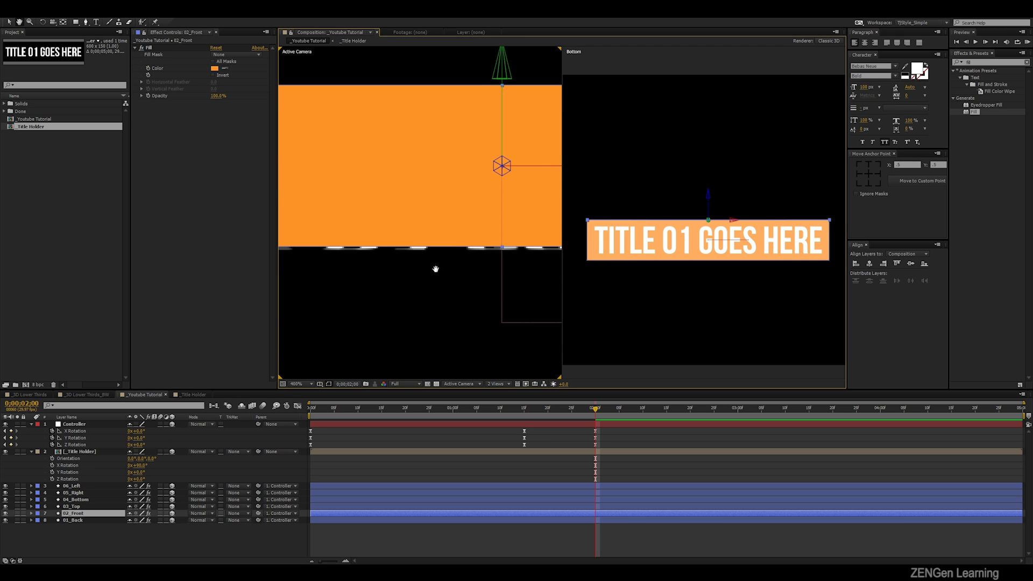
{"action": "scroll", "coordinate": [436, 270], "scroll_direction": "up", "scroll_amount": 1}
{"action": "scroll", "coordinate": [471, 299], "scroll_direction": "down", "scroll_amount": 1}
{"action": "left_click", "coordinate": [81, 451]}
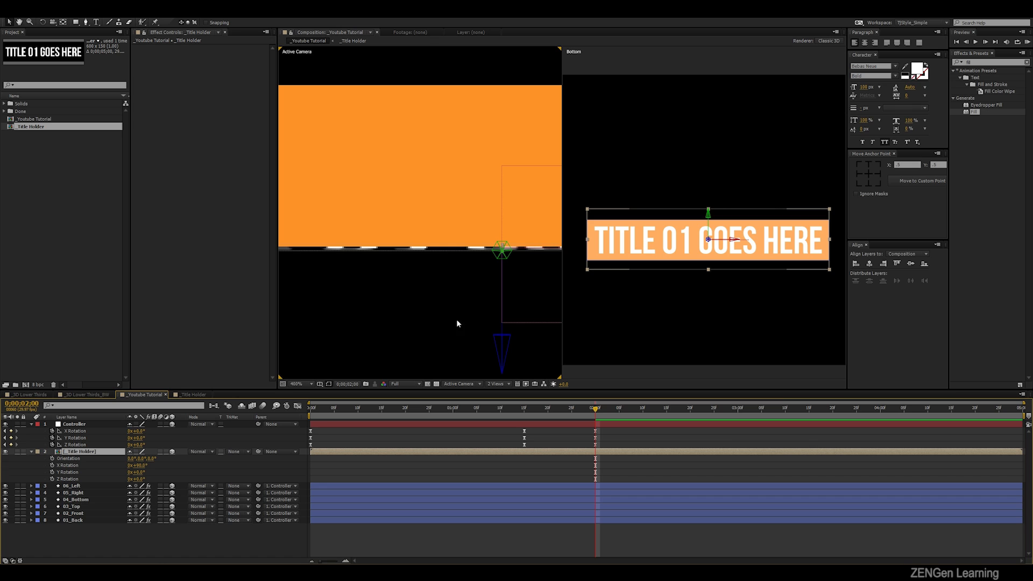
{"action": "left_click_drag", "start_coordinate": [502, 347], "coordinate": [500, 343]}
{"action": "left_click", "coordinate": [766, 341]}
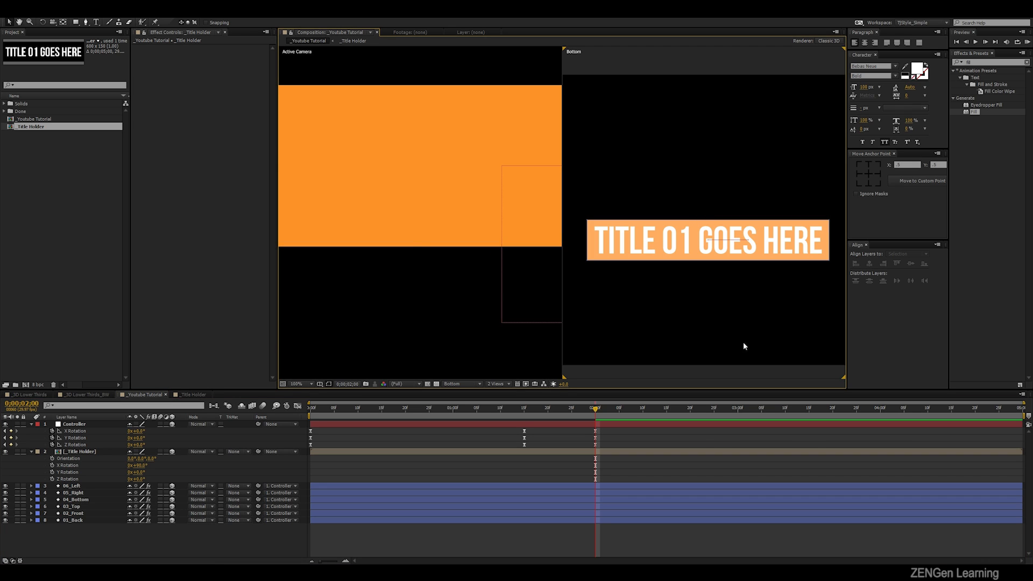
{"action": "scroll", "coordinate": [423, 254], "scroll_direction": "down", "scroll_amount": 4}
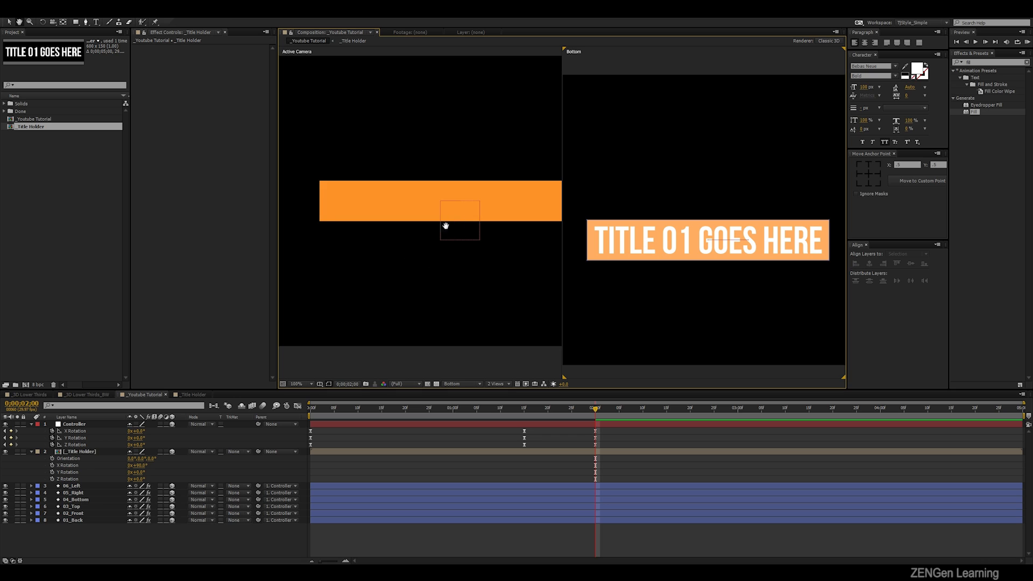
{"action": "left_click", "coordinate": [445, 224]}
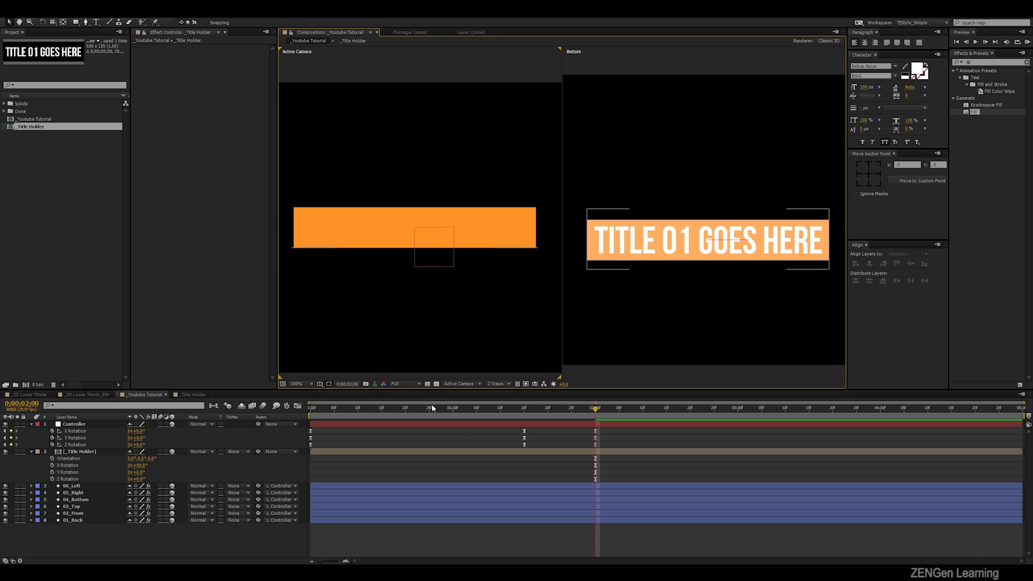
- Parent the _Title Holder layer to Controller and delete Controller's X, Y and Z Rotation keyframes at 0;00;02;00
{"action": "left_click", "coordinate": [91, 453]}
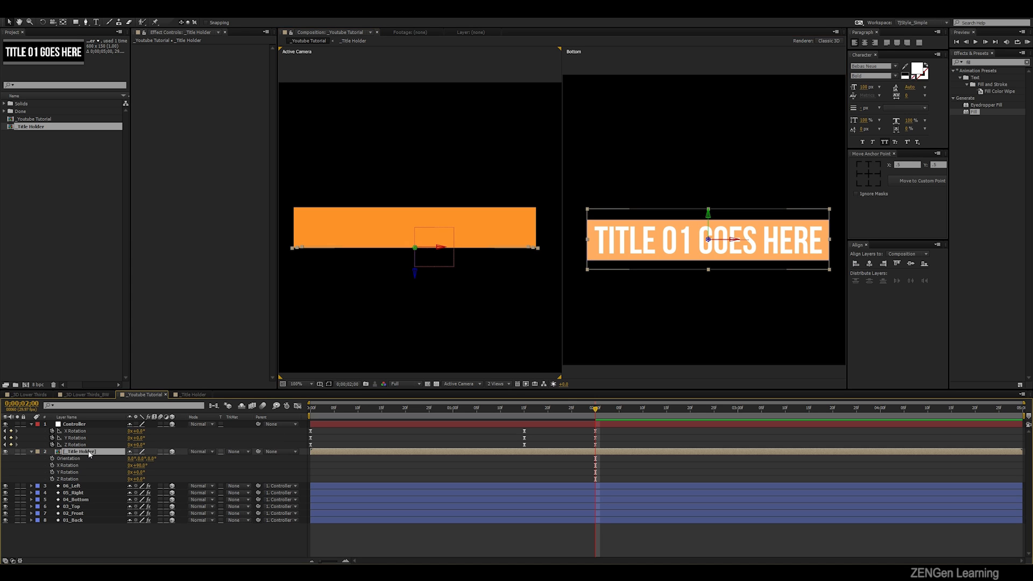
{"action": "left_click_drag", "start_coordinate": [259, 452], "coordinate": [85, 425]}
{"action": "left_click_drag", "start_coordinate": [606, 431], "coordinate": [589, 451]}
{"action": "key", "text": "Delete"}
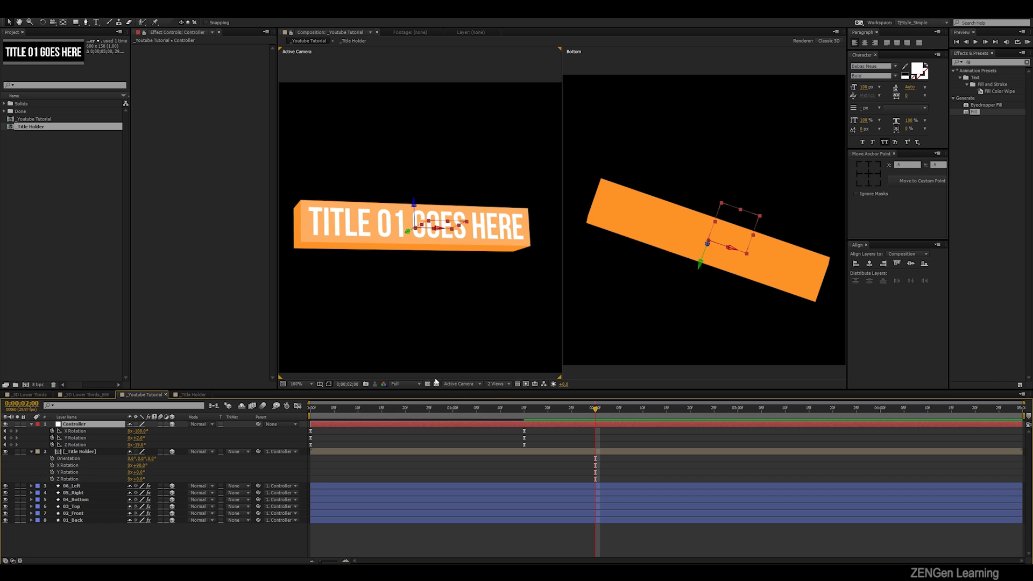
- Return the composition to a single Active Camera view and preview the box rotation with the attached title
{"action": "left_click", "coordinate": [456, 385]}
{"action": "left_click", "coordinate": [496, 383]}
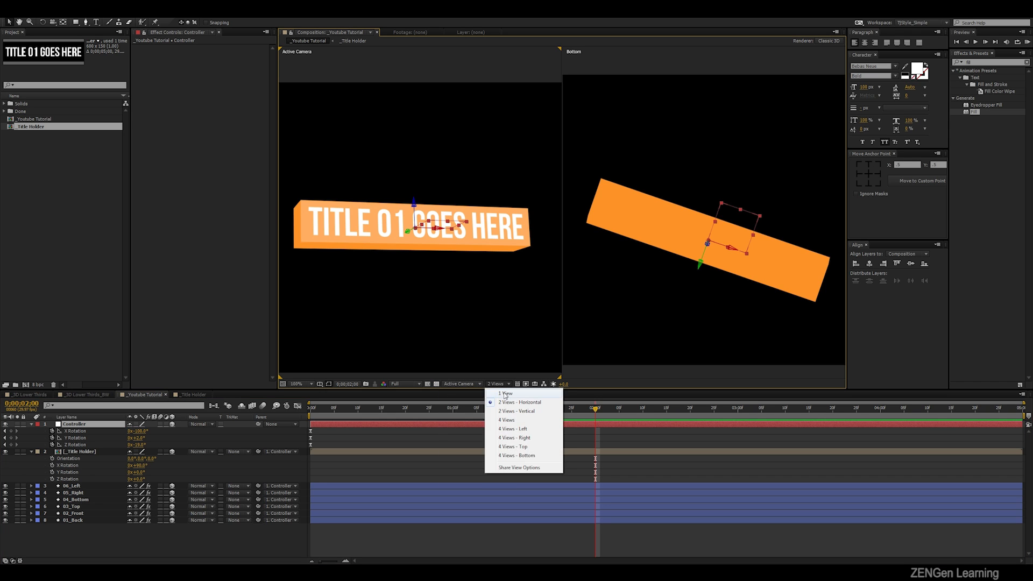
{"action": "left_click", "coordinate": [505, 394]}
{"action": "key", "text": "KP_0"}
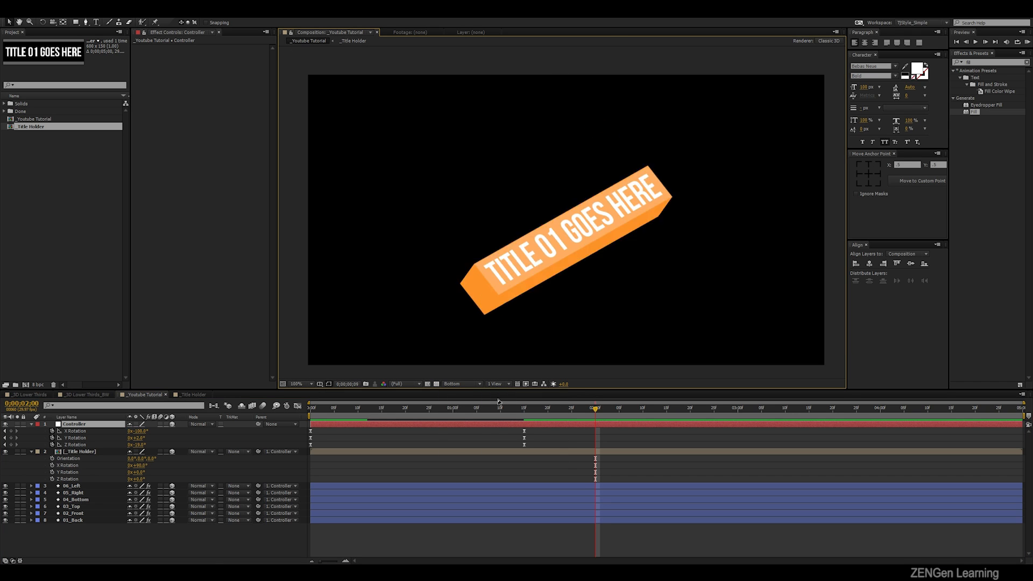
{"action": "key", "text": "space"}
{"action": "key", "text": "j"}
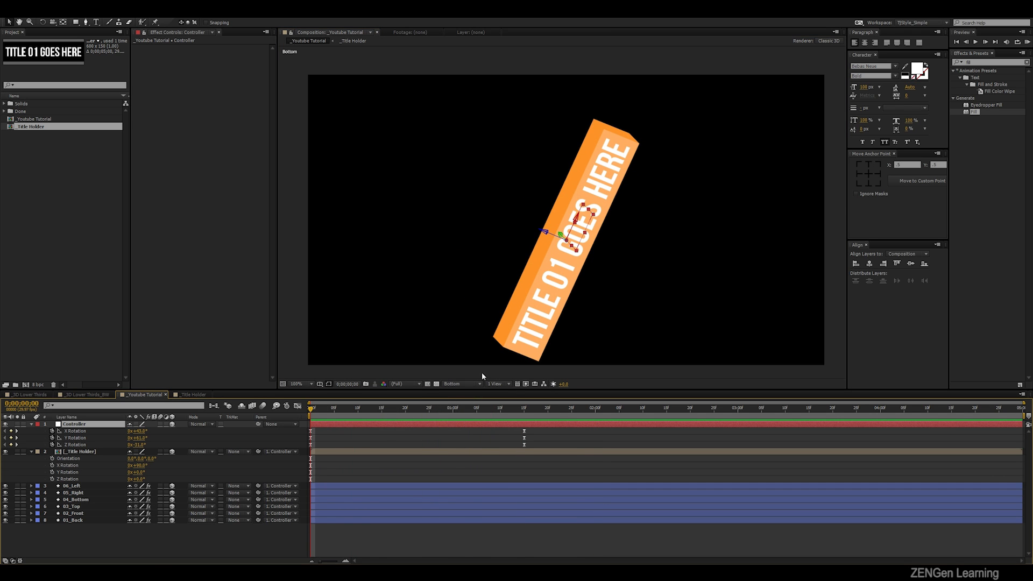
{"action": "left_click", "coordinate": [458, 384]}
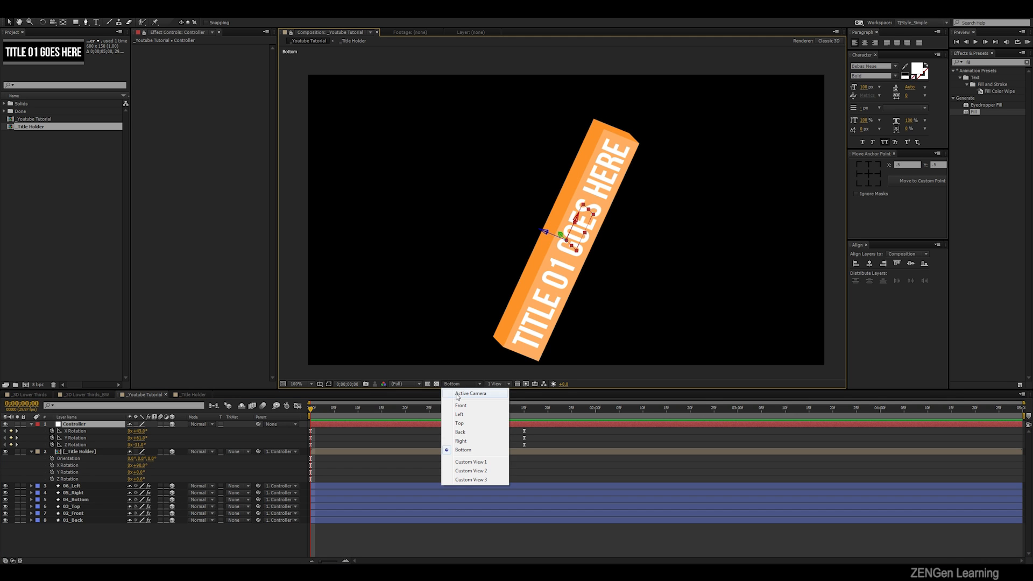
{"action": "left_click", "coordinate": [458, 394]}
{"action": "key", "text": "space"}
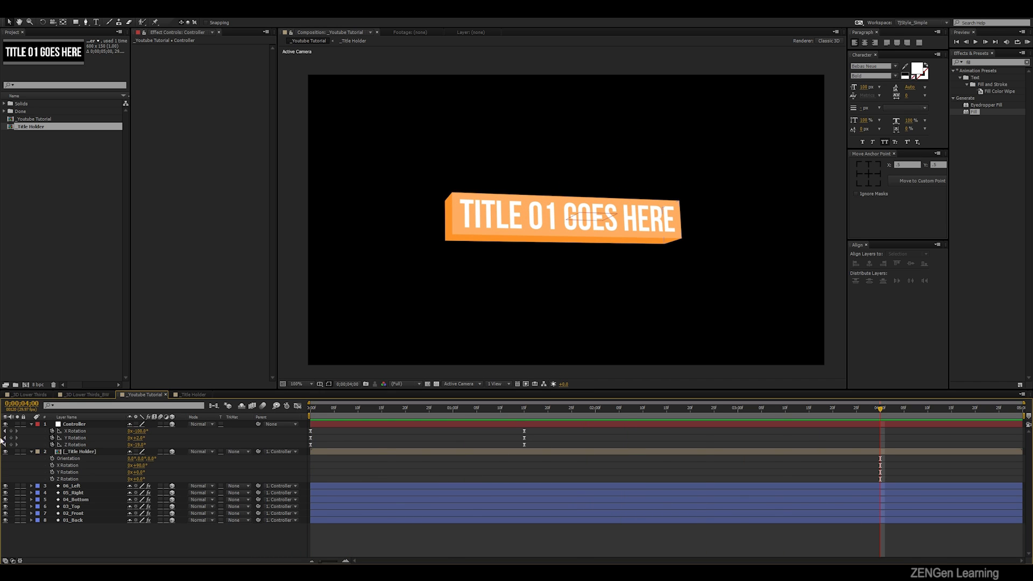
- Open the _3D Lower Thirds_BW composition and examine how the finished logo cube and title box are arranged
{"action": "left_click", "coordinate": [88, 395]}
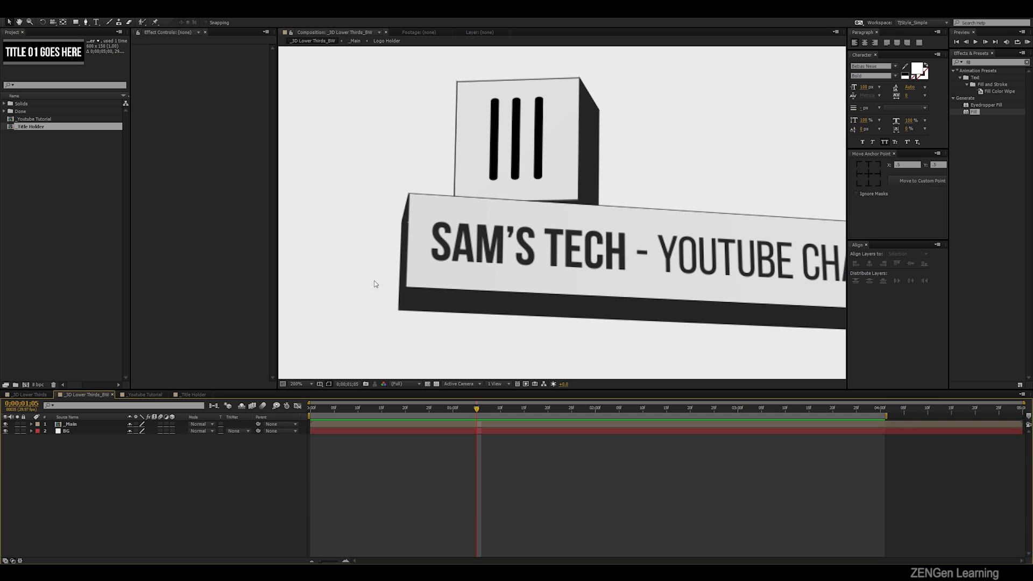
{"action": "scroll", "coordinate": [540, 158], "scroll_direction": "down", "scroll_amount": 1}
{"action": "scroll", "coordinate": [564, 164], "scroll_direction": "up", "scroll_amount": 1}
{"action": "left_click_drag", "start_coordinate": [617, 155], "coordinate": [582, 222]}
{"action": "left_click", "coordinate": [569, 241]}
{"action": "scroll", "coordinate": [561, 213], "scroll_direction": "down", "scroll_amount": 1}
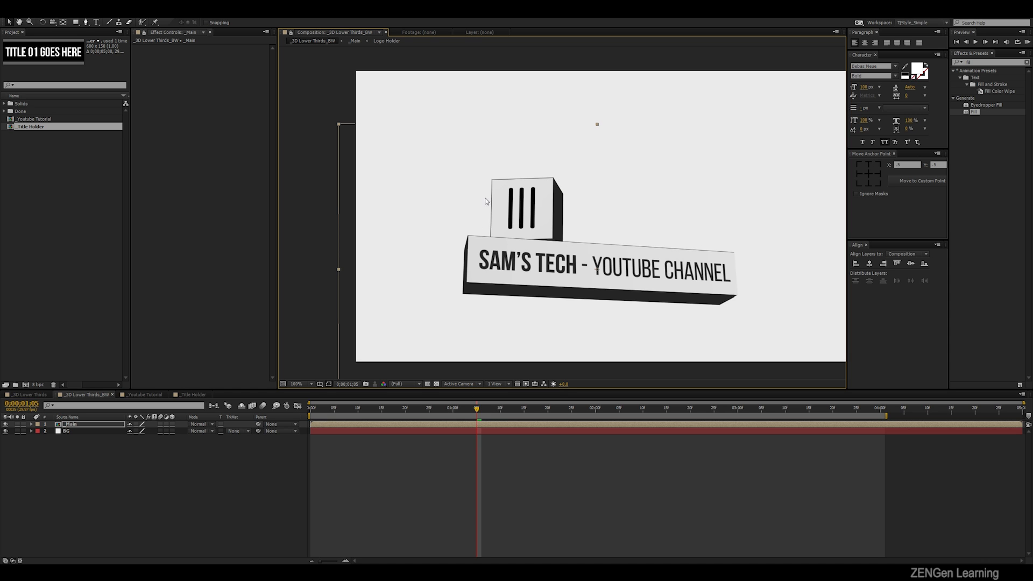
- Open the nested _Main composition and examine the logo cube's layers from Logo Holder through 01_Back
{"action": "double_click", "coordinate": [95, 424]}
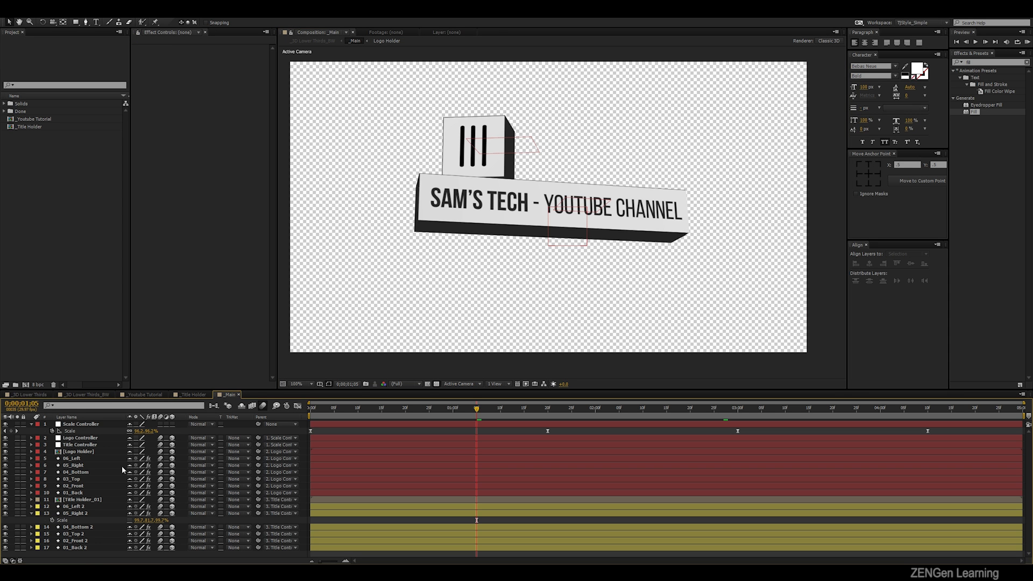
{"action": "left_click", "coordinate": [79, 452]}
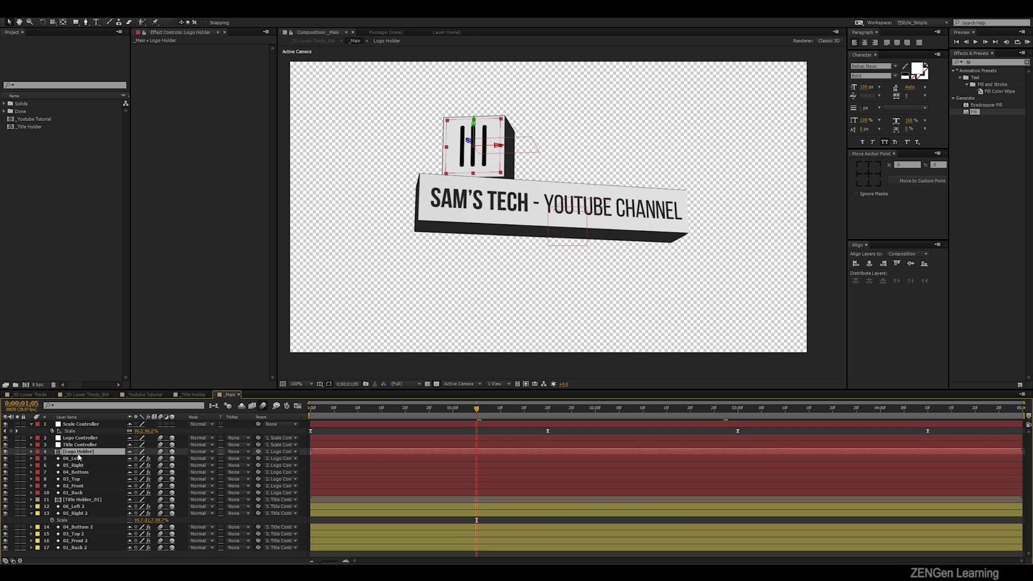
{"action": "left_click", "coordinate": [83, 493], "text": "shift"}
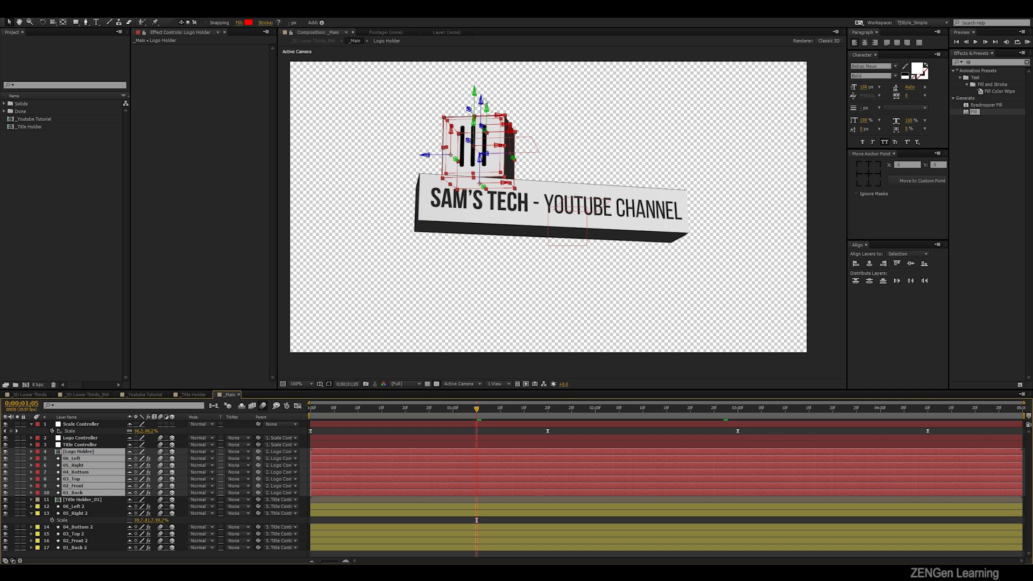
{"action": "left_click", "coordinate": [395, 299]}
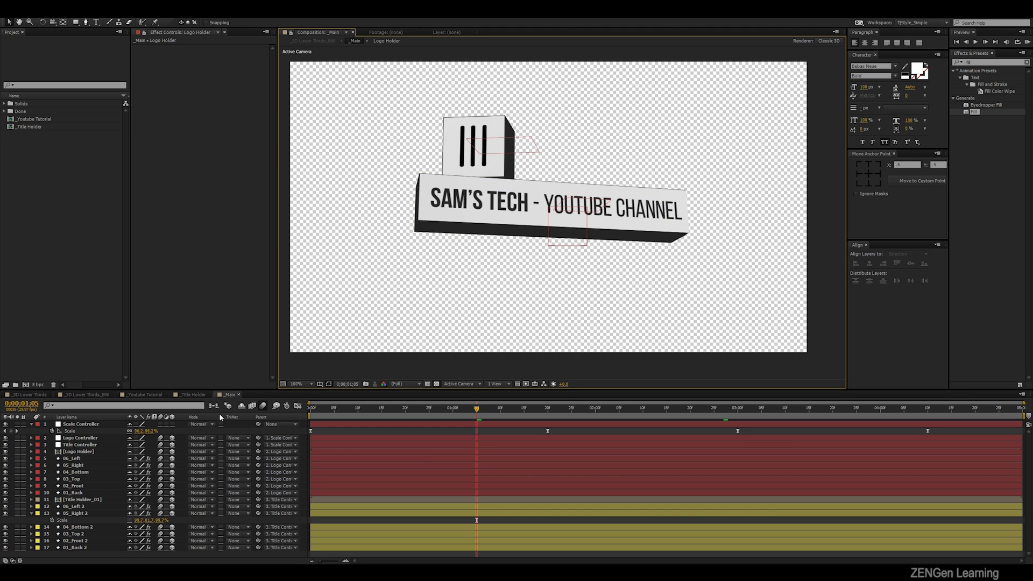
- Return to the _Youtube Tutorial composition by way of _Title Holder and play back the title box animation
{"action": "left_click", "coordinate": [193, 394]}
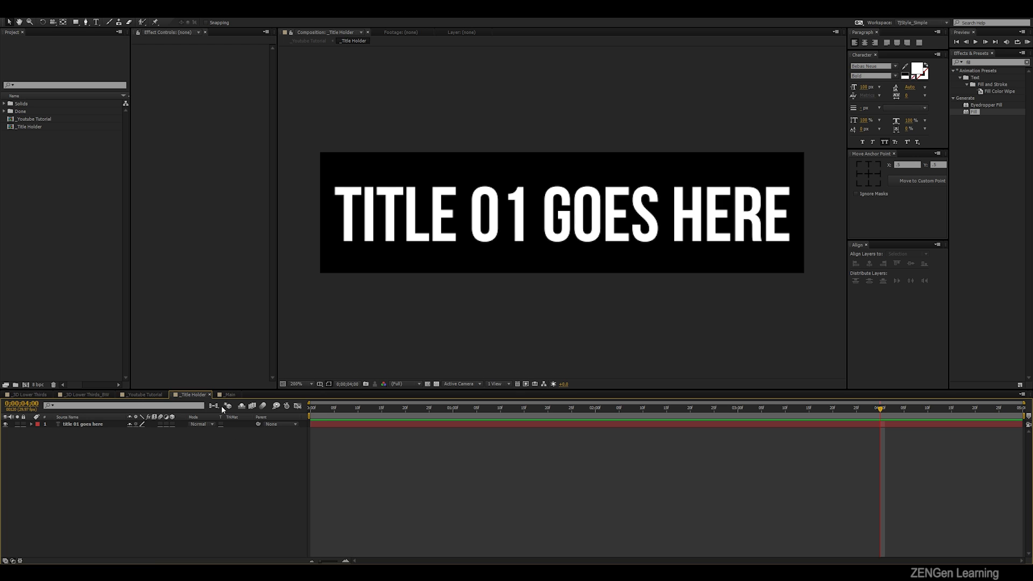
{"action": "scroll", "coordinate": [199, 399], "scroll_direction": "up", "scroll_amount": 1}
{"action": "key", "text": "space"}
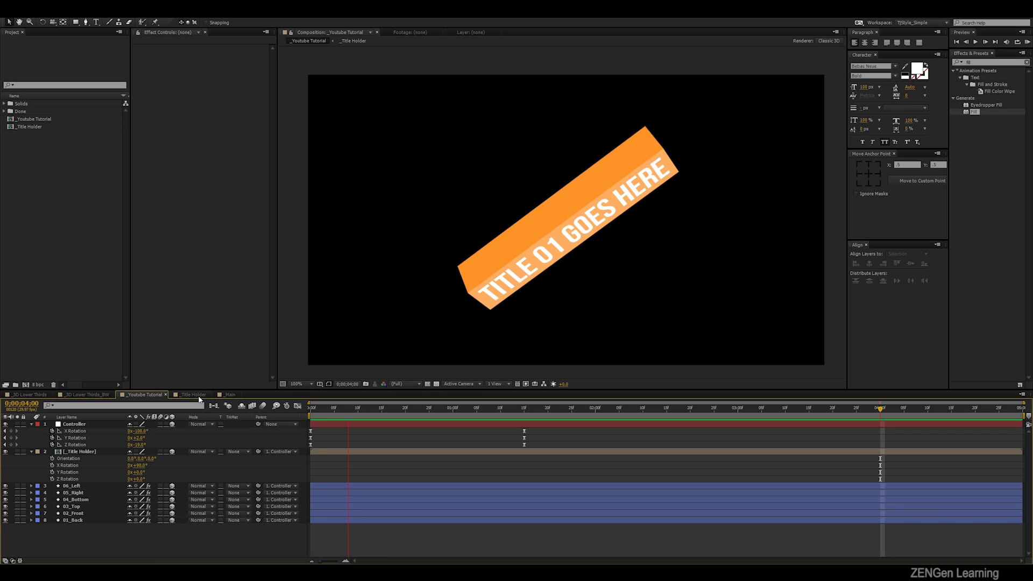
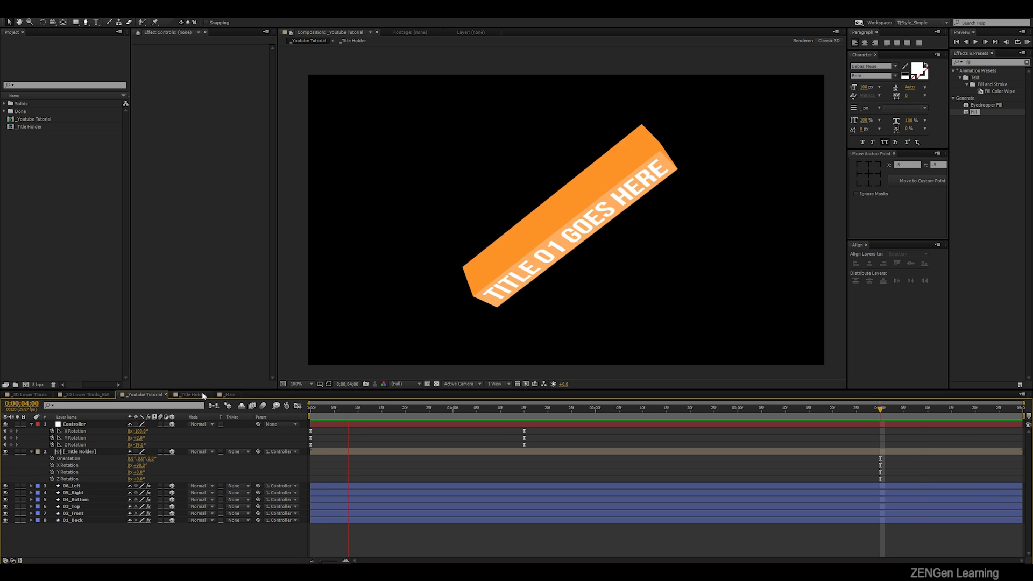
- Add a null object named Scale Controller to the composition and parent the Controller null to it
{"action": "key", "text": "space"}
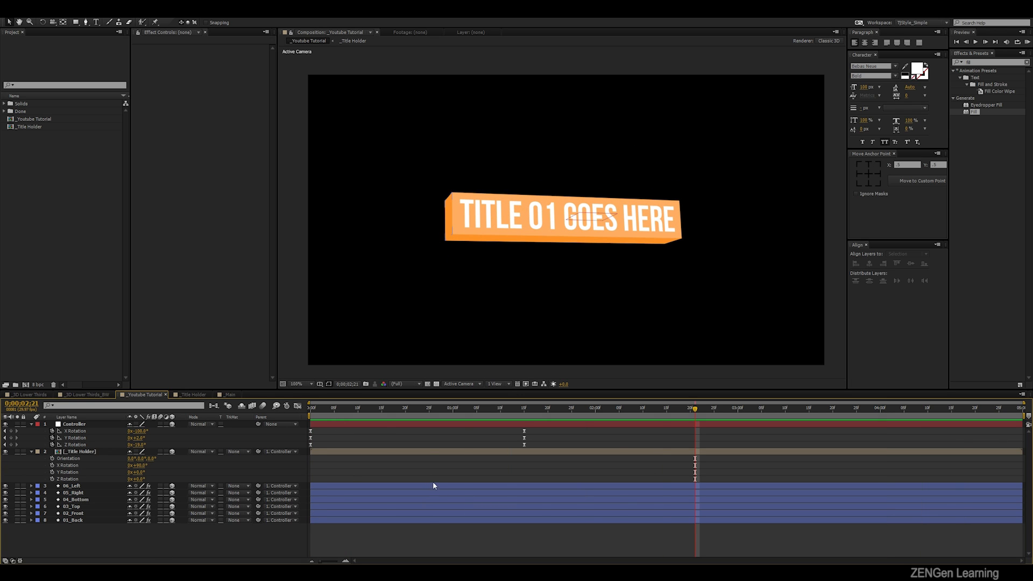
{"action": "key", "text": "u"}
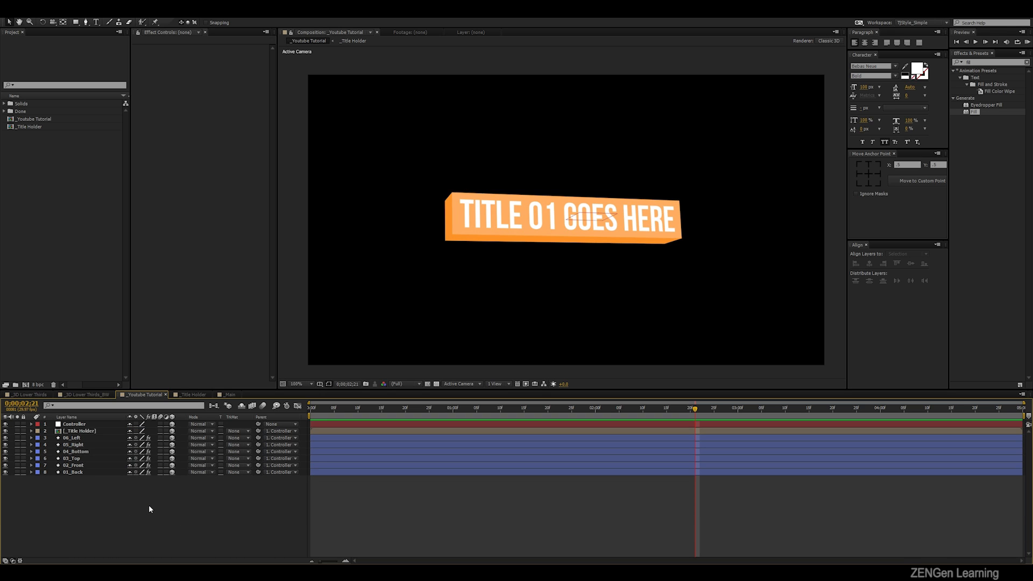
{"action": "key", "text": "ctrl+alt+shift+y"}
{"action": "right_click", "coordinate": [98, 425]}
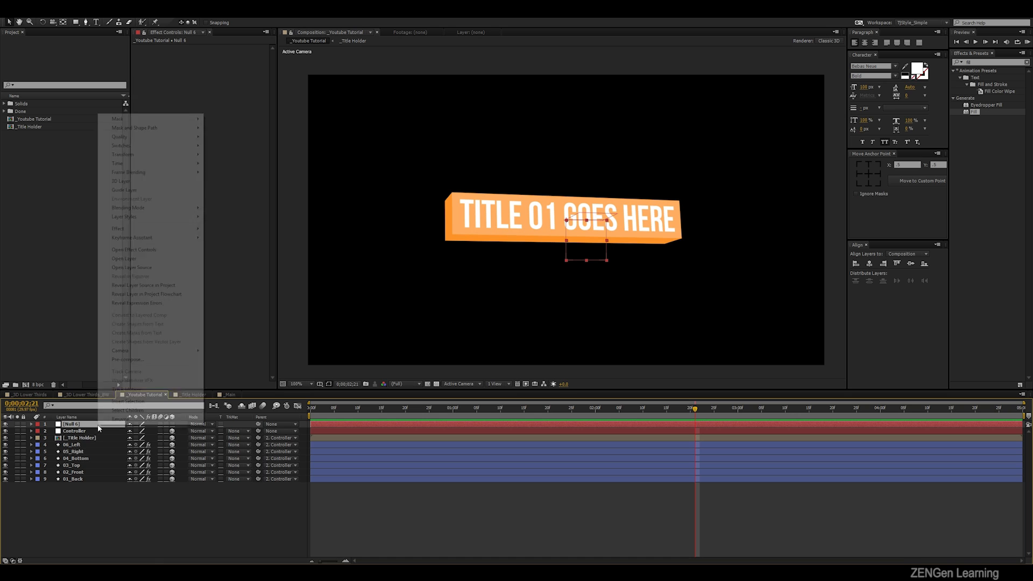
{"action": "left_click", "coordinate": [123, 419]}
{"action": "type", "text": "Scale Controller"}
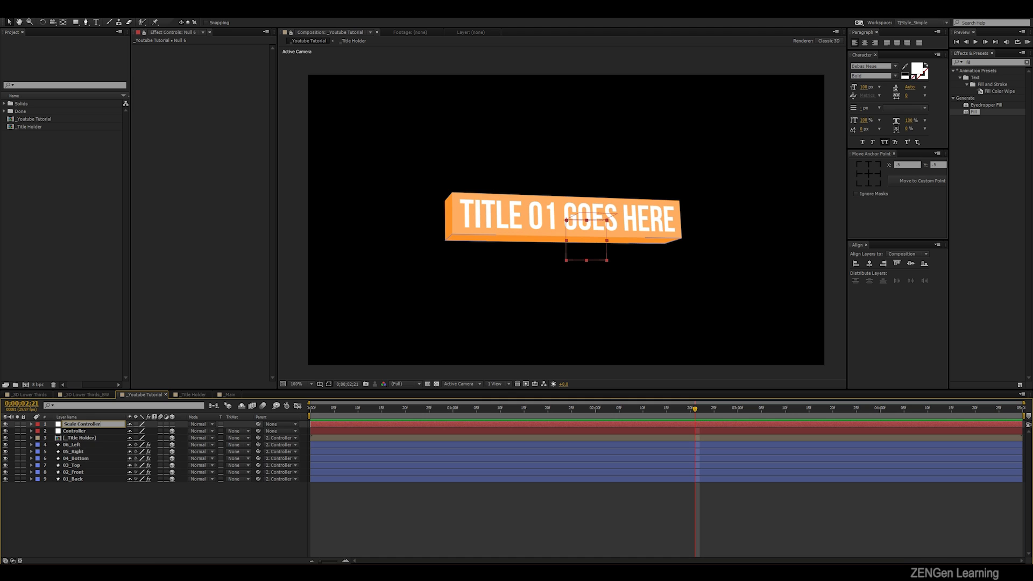
{"action": "key", "text": "Return"}
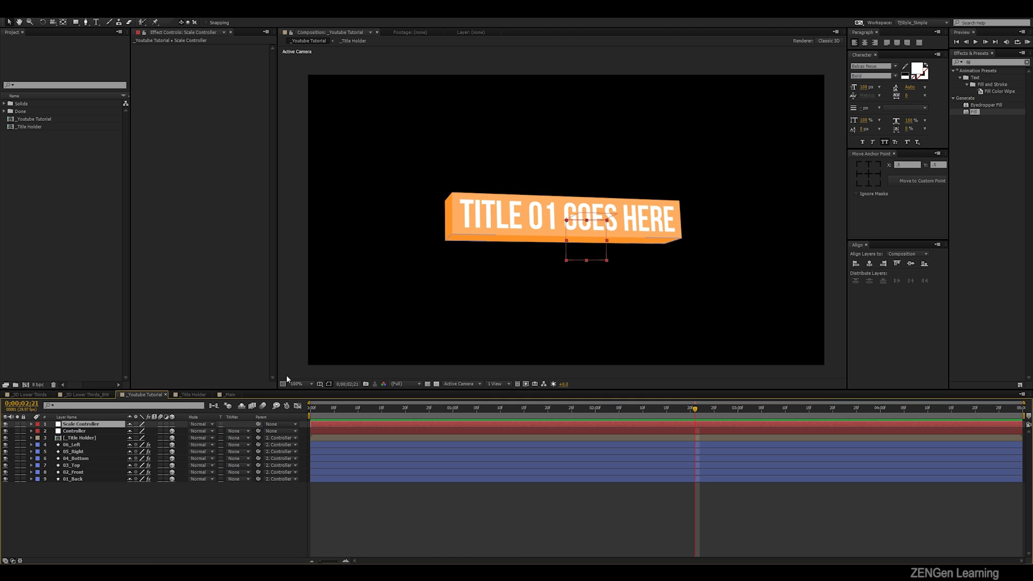
{"action": "left_click", "coordinate": [107, 432]}
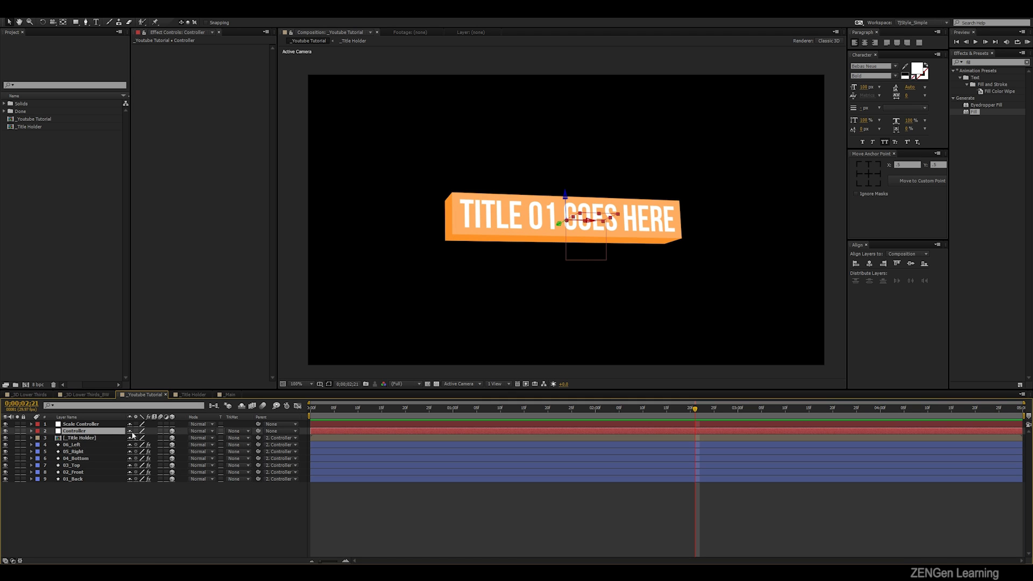
{"action": "left_click_drag", "start_coordinate": [259, 431], "coordinate": [87, 428]}
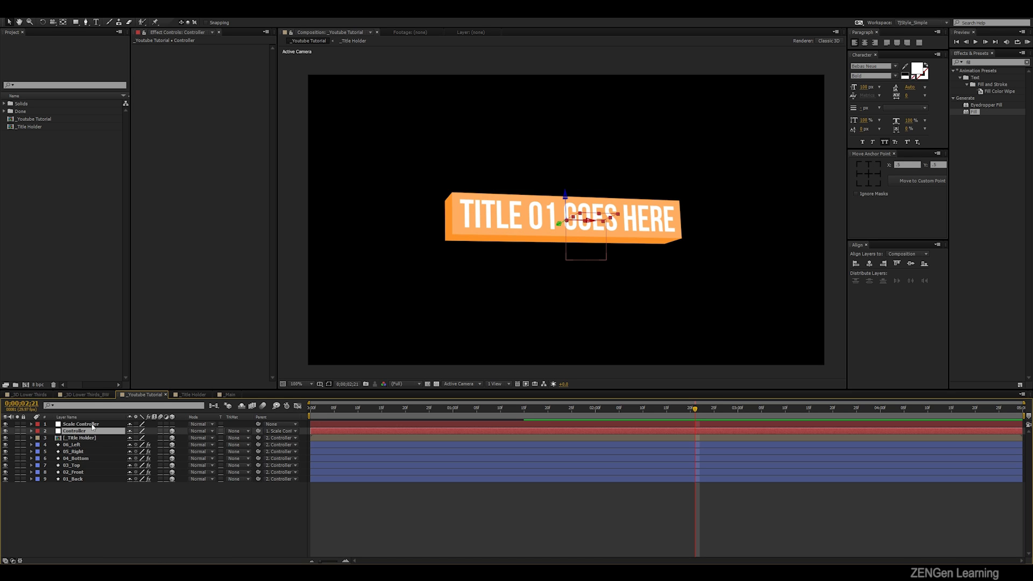
- Keyframe the Scale Controller's Scale from 0% at the first frame to 100% at 1 second
{"action": "left_click", "coordinate": [87, 426]}
{"action": "key", "text": "s"}
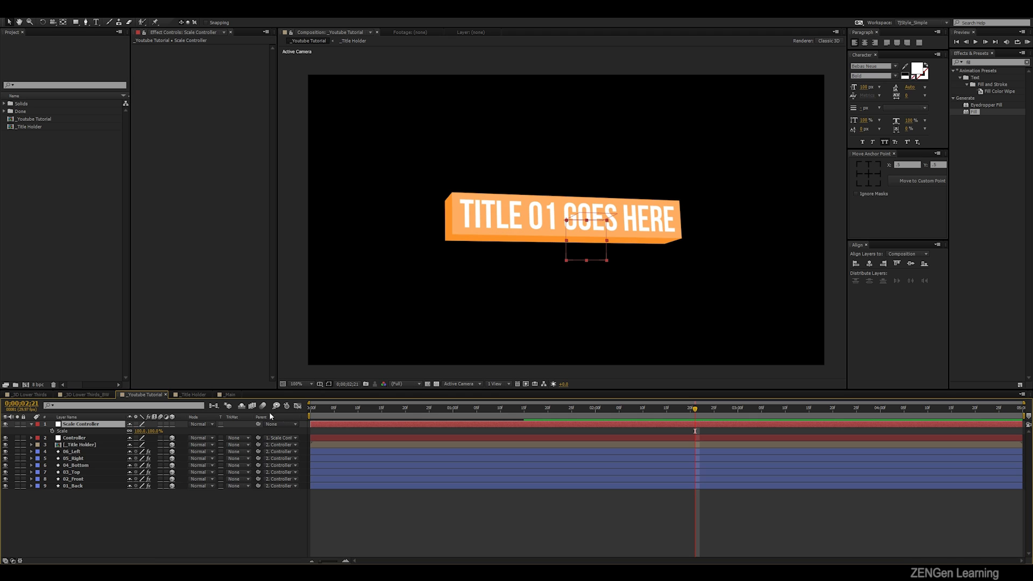
{"action": "left_click", "coordinate": [308, 411]}
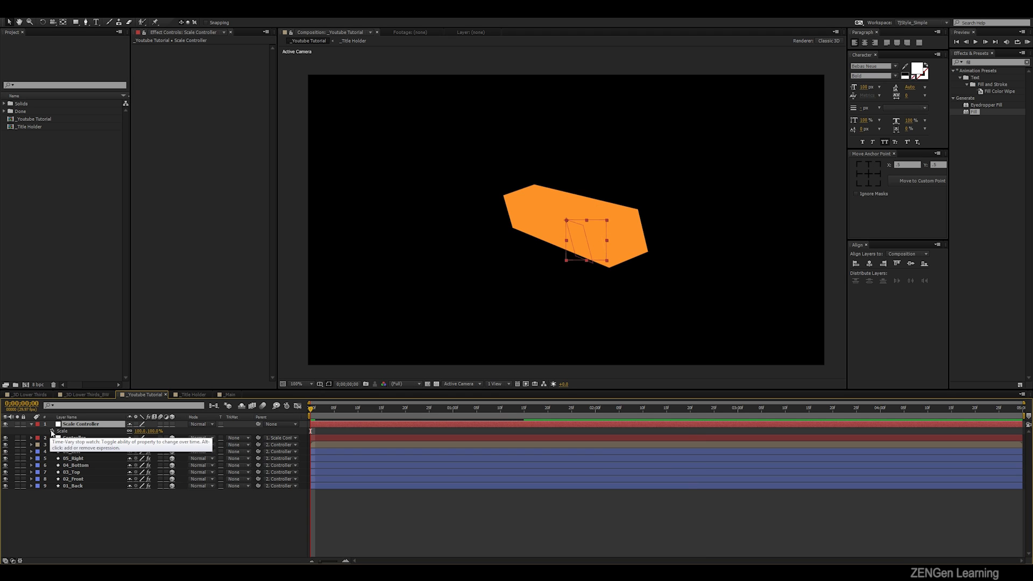
{"action": "left_click", "coordinate": [454, 411]}
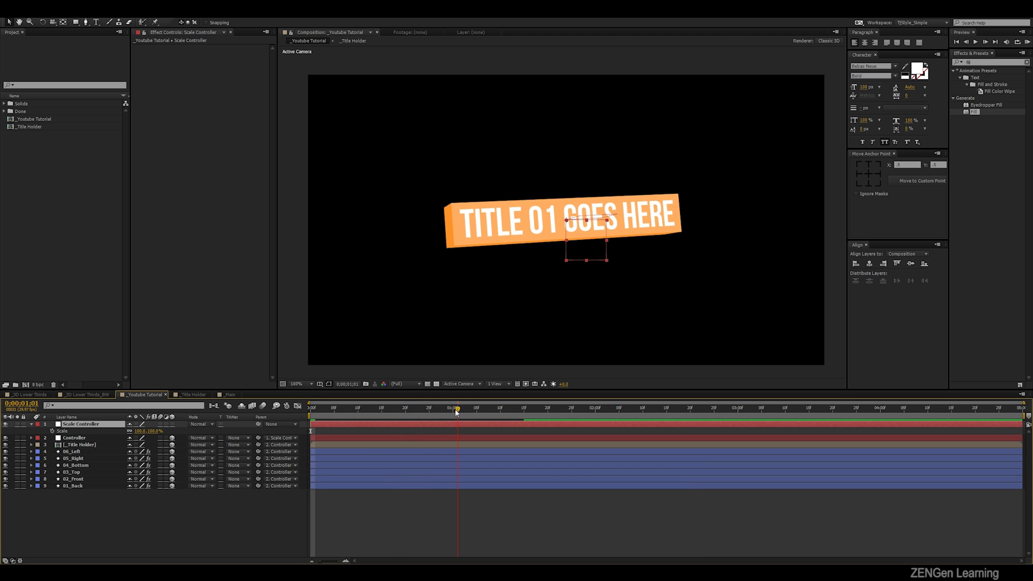
{"action": "left_click", "coordinate": [52, 431]}
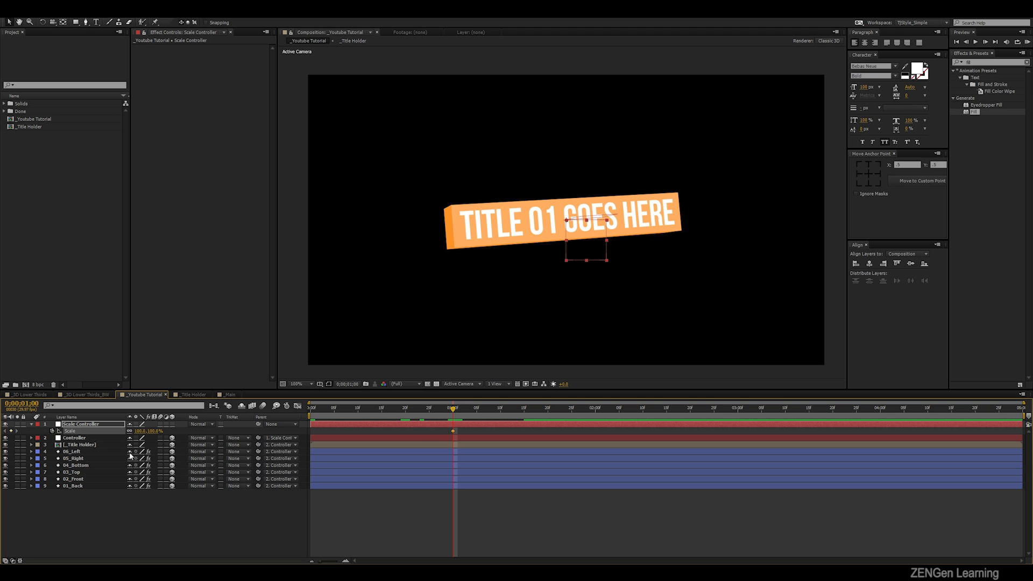
{"action": "key", "text": "Home"}
{"action": "left_click", "coordinate": [140, 431]}
{"action": "type", "text": "0"}
{"action": "left_click", "coordinate": [105, 522]}
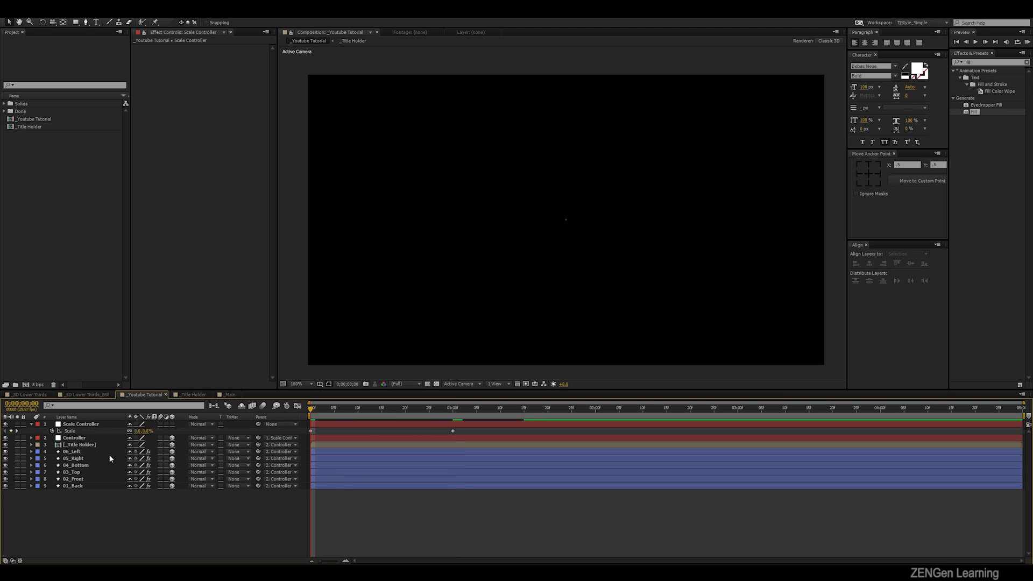
- Easy-ease both Scale keyframes, shape the speed curve to peak early with a long slow-down, and preview the growth
{"action": "left_click", "coordinate": [89, 431]}
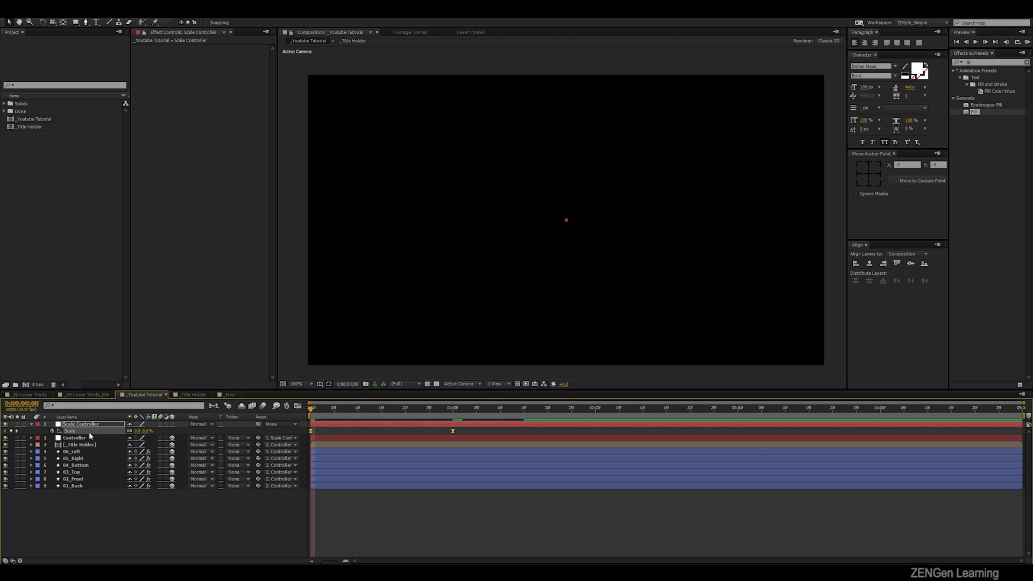
{"action": "left_click", "coordinate": [297, 406]}
{"action": "left_click_drag", "start_coordinate": [489, 470], "coordinate": [382, 537]}
{"action": "key", "text": "space"}
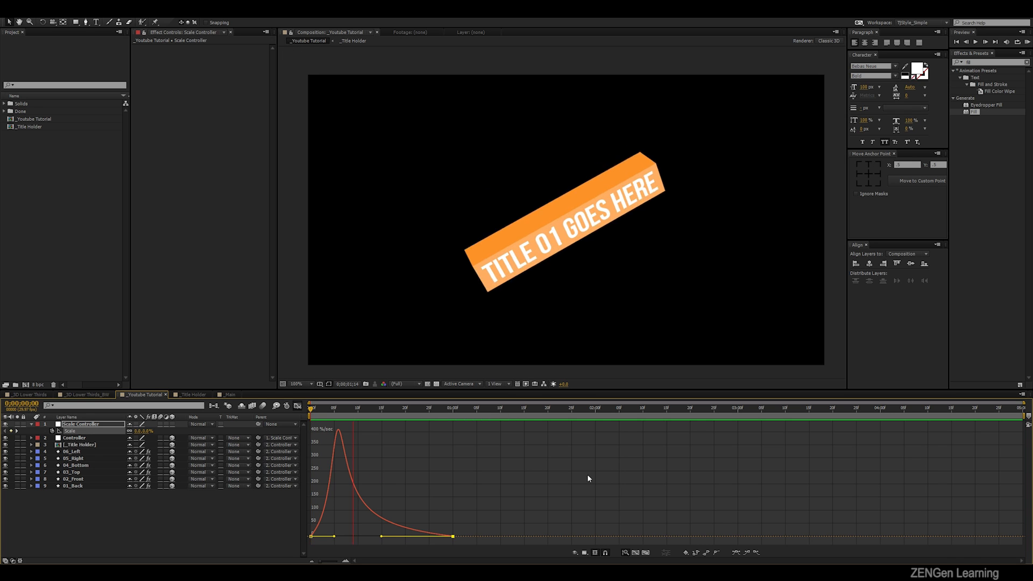
{"action": "key", "text": "space"}
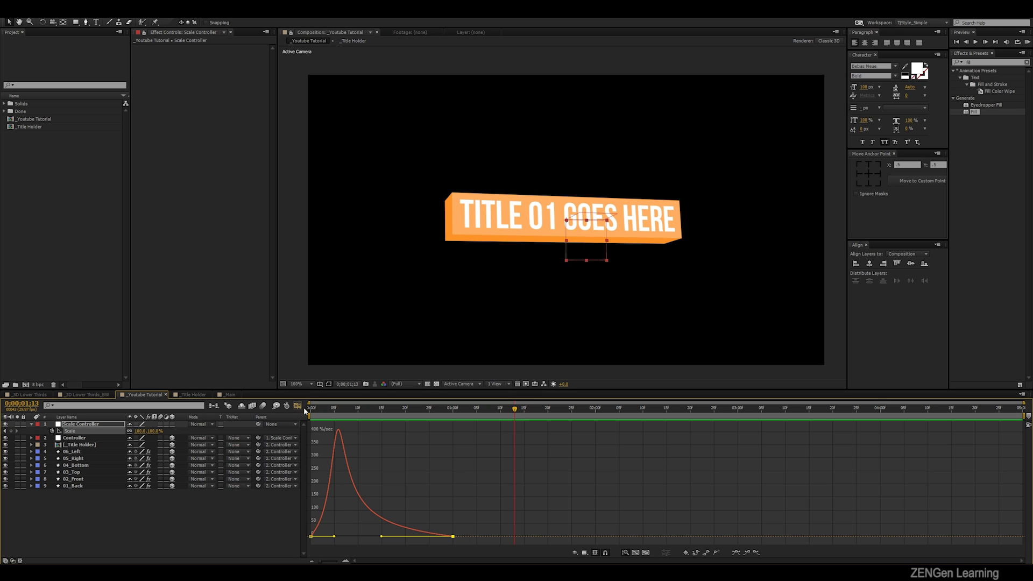
{"action": "left_click", "coordinate": [298, 406]}
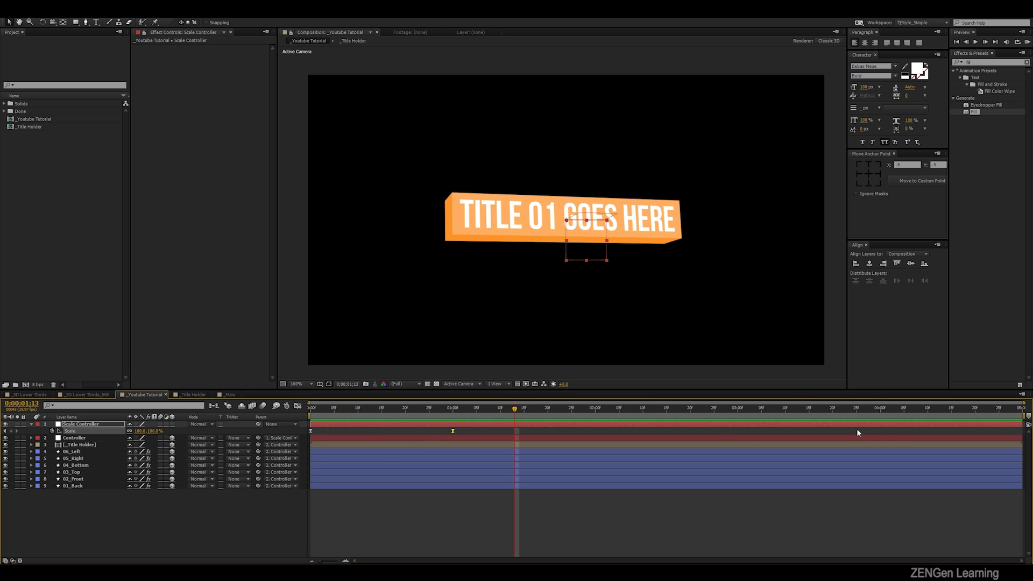
- Add a Scale hold keyframe at 3 seconds and set the Scale Controller's Scale to 0% at 4 seconds
{"action": "left_click", "coordinate": [738, 409]}
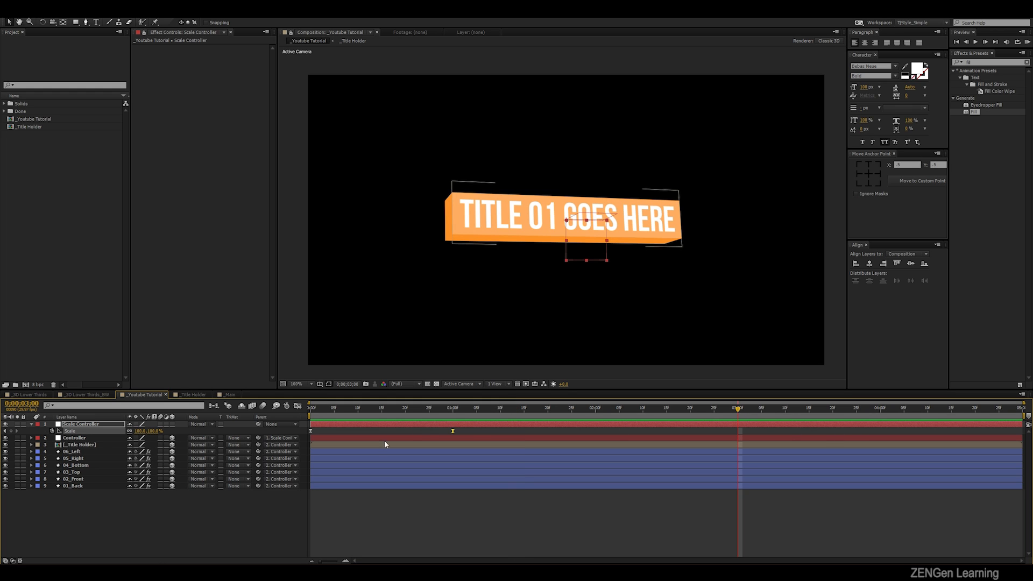
{"action": "left_click", "coordinate": [10, 431]}
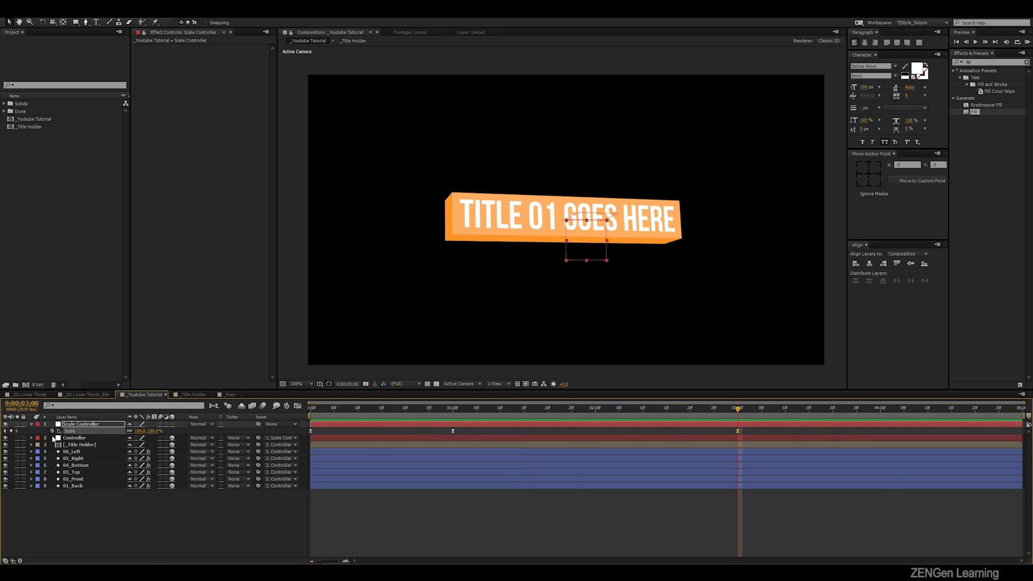
{"action": "left_click", "coordinate": [881, 410]}
{"action": "left_click", "coordinate": [478, 527]}
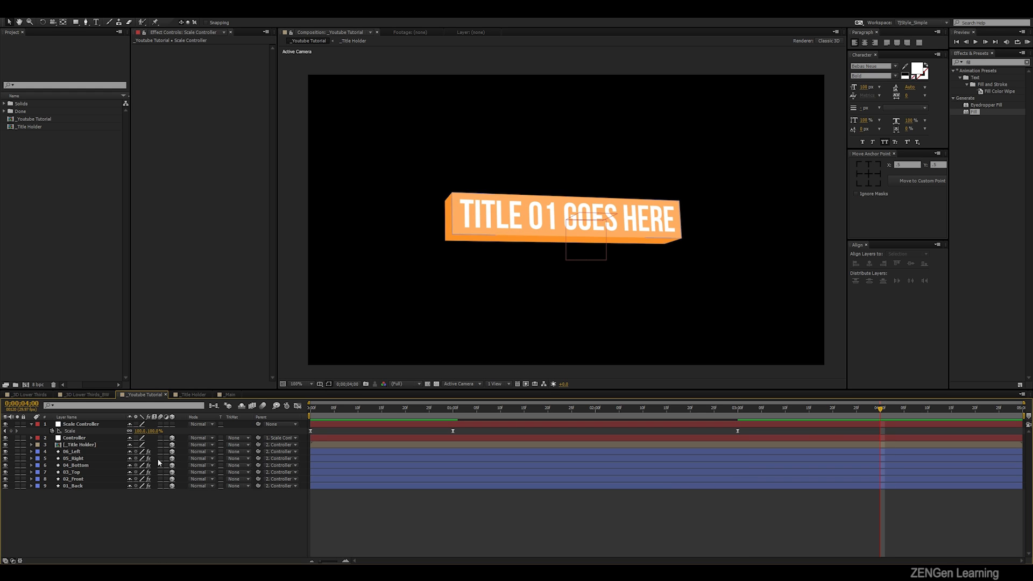
{"action": "left_click", "coordinate": [140, 431]}
{"action": "type", "text": "0"}
{"action": "key", "text": "Return"}
- Ease the shrink between 3 and 4 seconds, shaping its speed curve to start slowly and peak near the end
{"action": "left_click", "coordinate": [70, 431]}
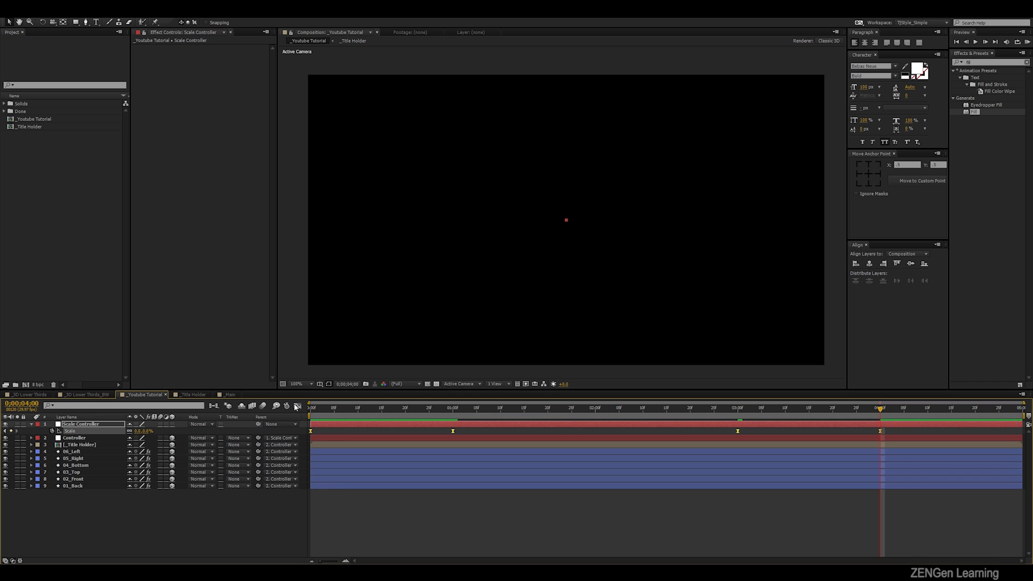
{"action": "left_click", "coordinate": [297, 407]}
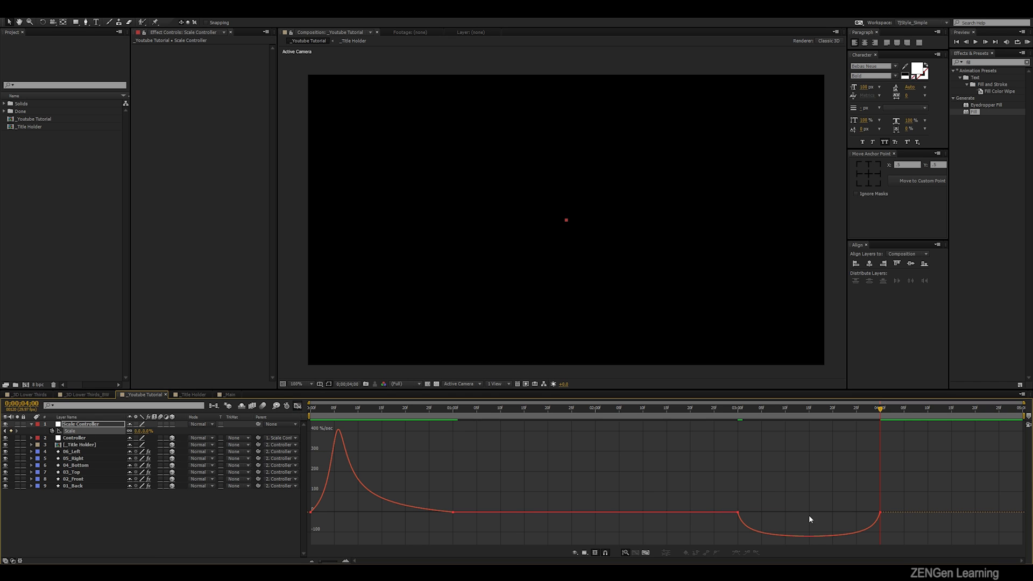
{"action": "left_click", "coordinate": [738, 512]}
{"action": "left_click_drag", "start_coordinate": [750, 513], "coordinate": [835, 513]}
{"action": "left_click_drag", "start_coordinate": [870, 469], "coordinate": [901, 491]}
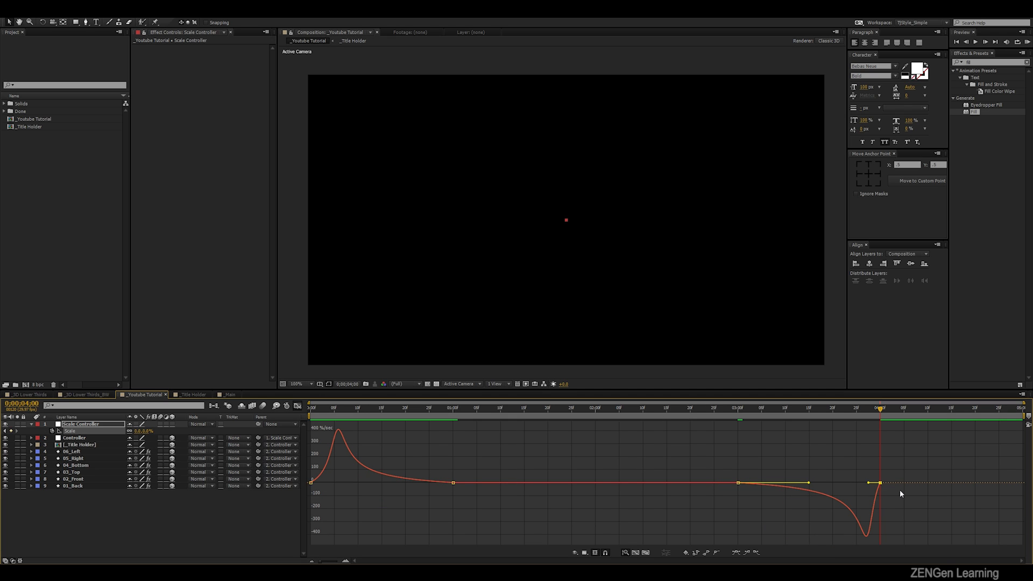
{"action": "key", "text": "F9"}
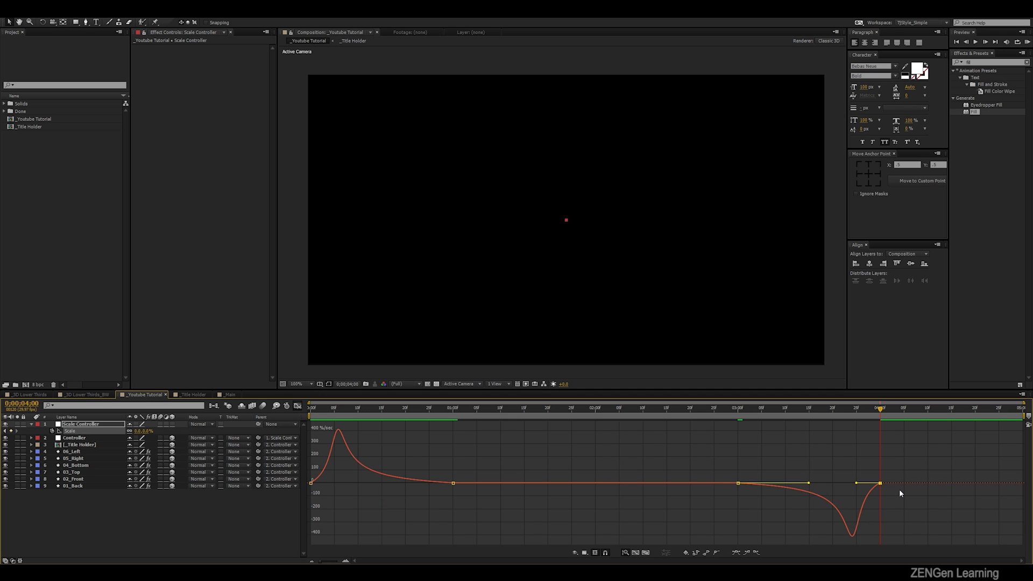
- Preview the whole box animation and scrub through the shrink between 3 and 4 seconds
{"action": "key", "text": "KP_0"}
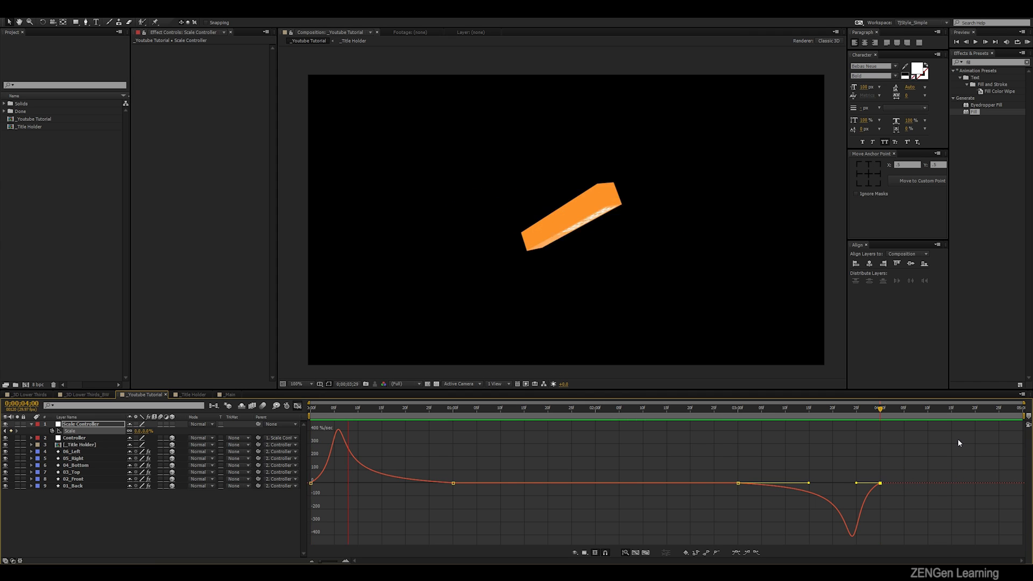
{"action": "key", "text": "space"}
{"action": "left_click_drag", "start_coordinate": [778, 412], "coordinate": [852, 439]}
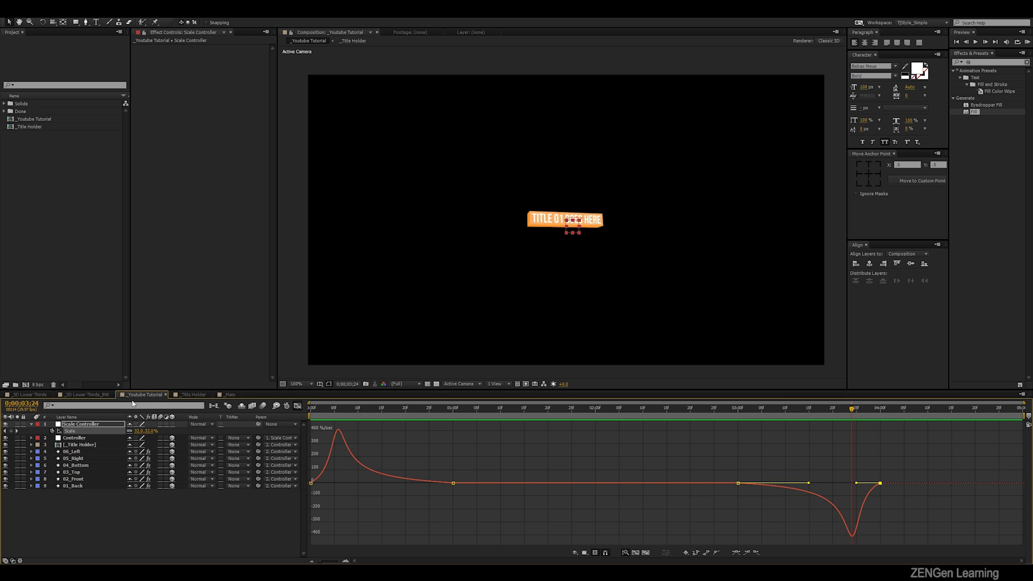
- Open the _3D Lower Thirds_BW composition and examine the finished lower third's shrink at frame 0;00;03;25, zoomed in
{"action": "left_click", "coordinate": [86, 394]}
{"action": "left_click_drag", "start_coordinate": [735, 415], "coordinate": [858, 426]}
{"action": "key", "text": "comma"}
{"action": "key", "text": "comma"}
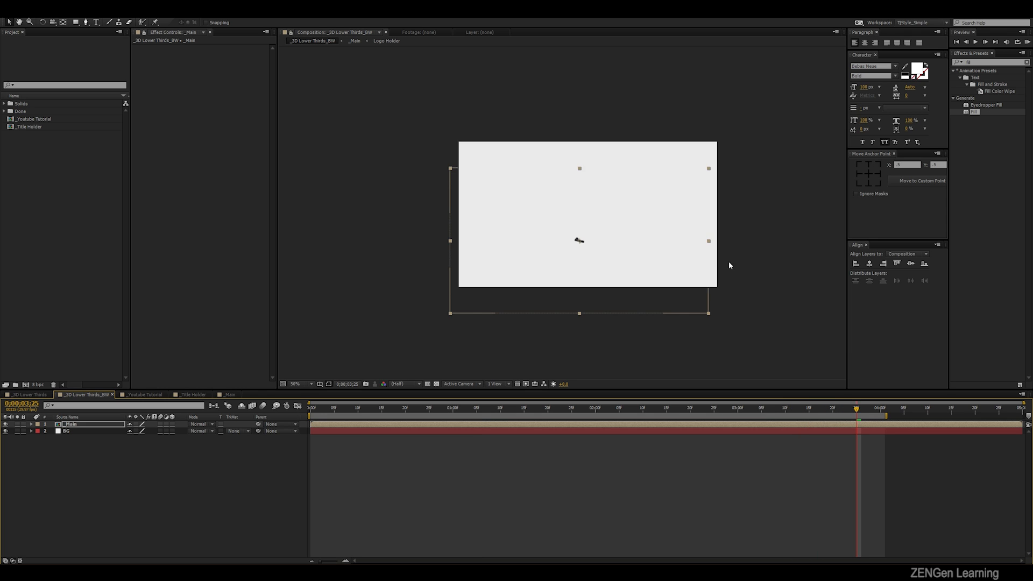
{"action": "key", "text": "ctrl+a"}
{"action": "left_click", "coordinate": [764, 273]}
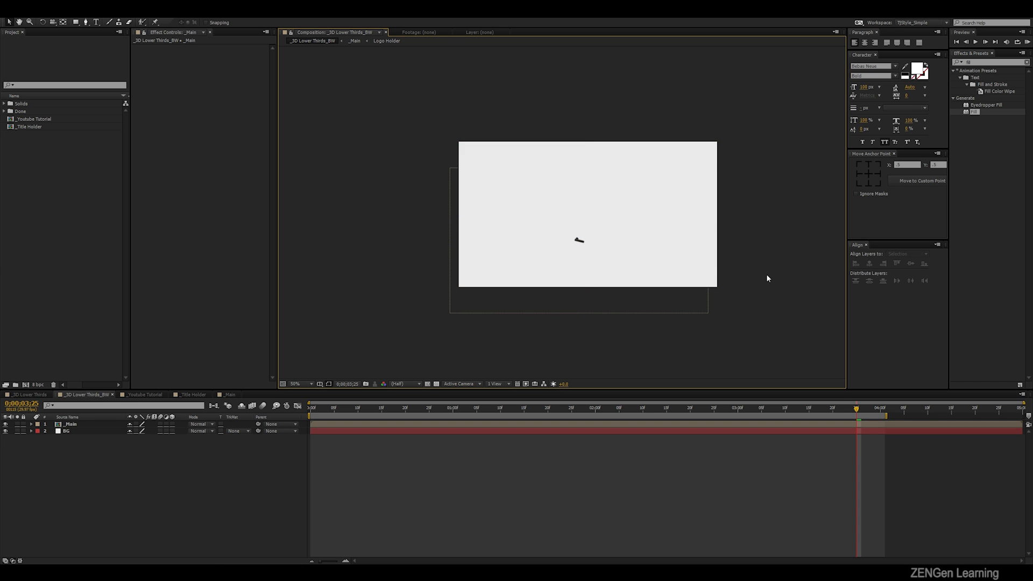
{"action": "key", "text": "period"}
{"action": "left_click_drag", "start_coordinate": [782, 252], "coordinate": [757, 247]}
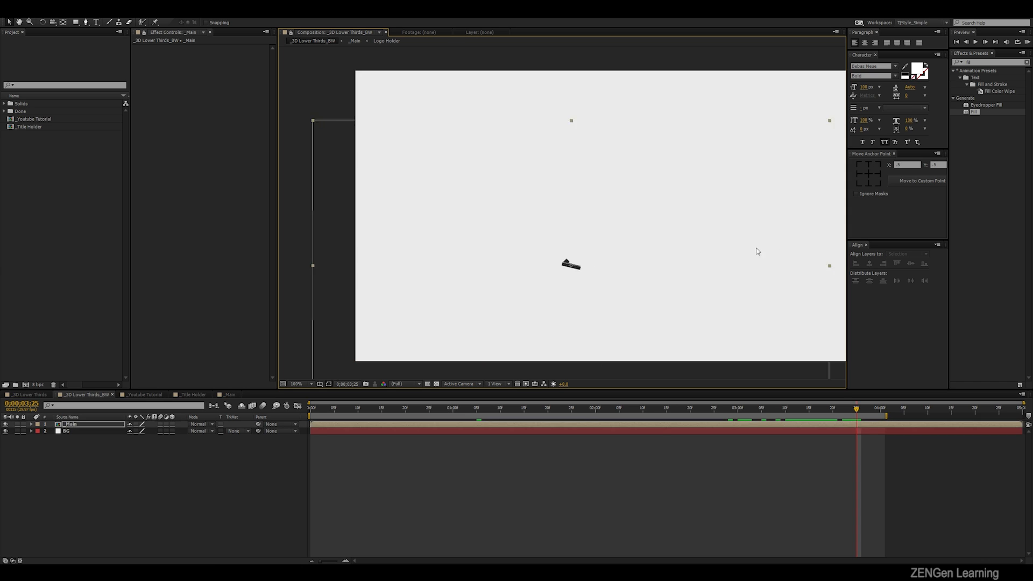